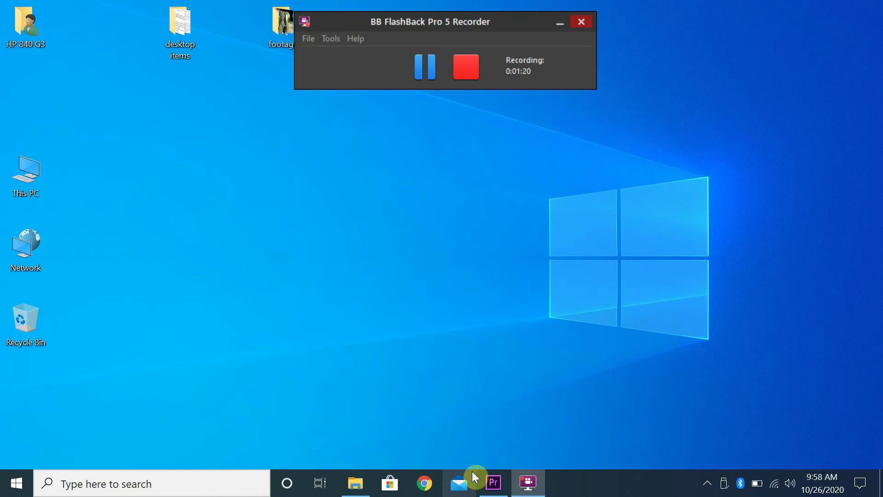
# Switch to Premiere Pro and create a new project named "our first online tutorial" with the default settings.
pyautogui.click(493, 482)
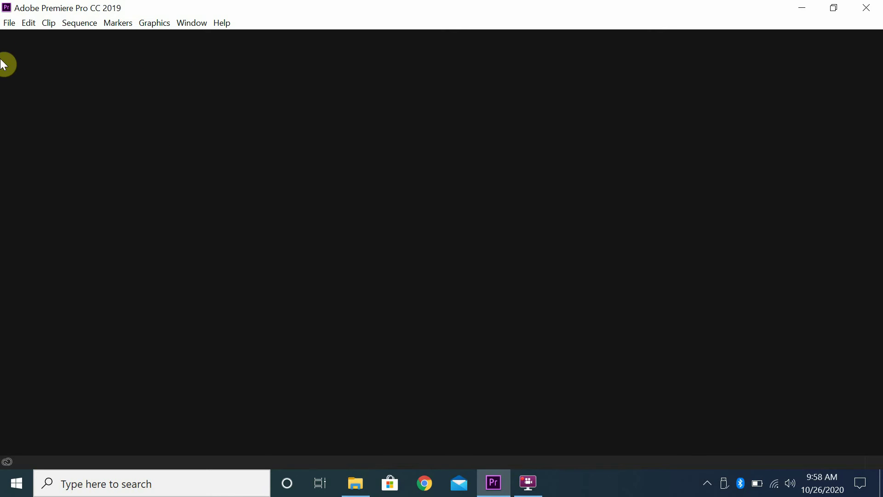
pyautogui.click(8, 24)
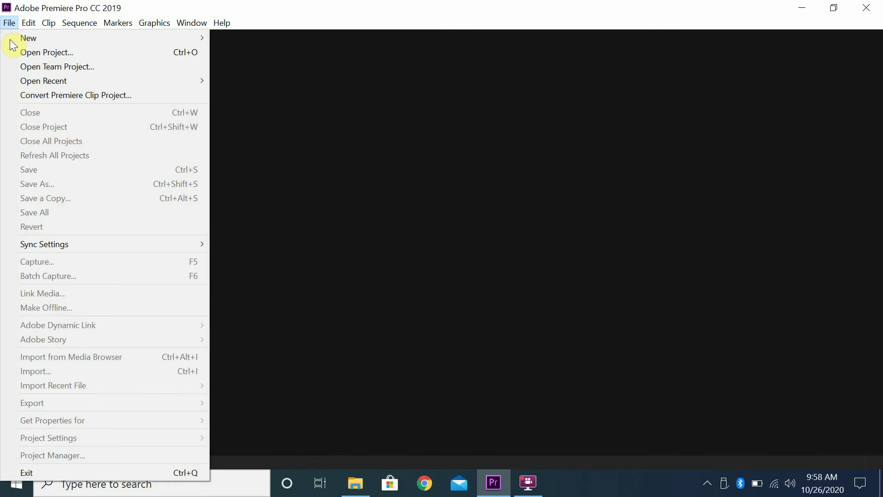
pyautogui.moveTo(33, 38)
pyautogui.press('Return')
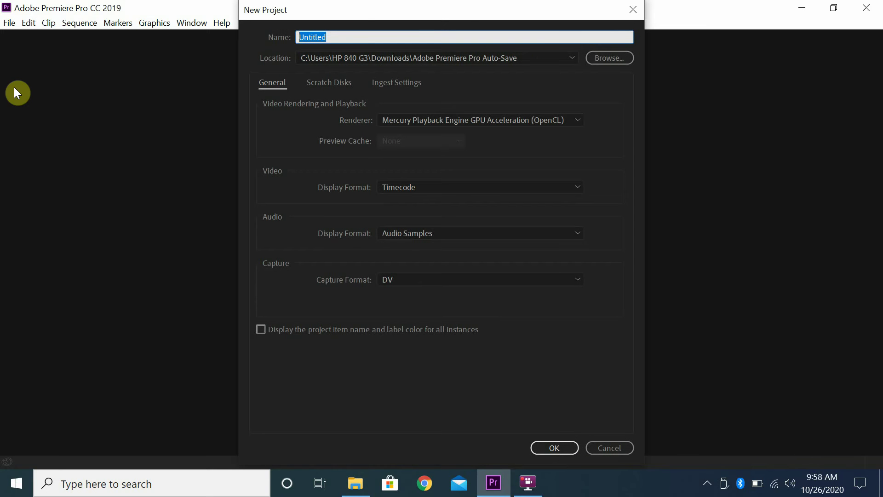
pyautogui.write('our first online tutorial')
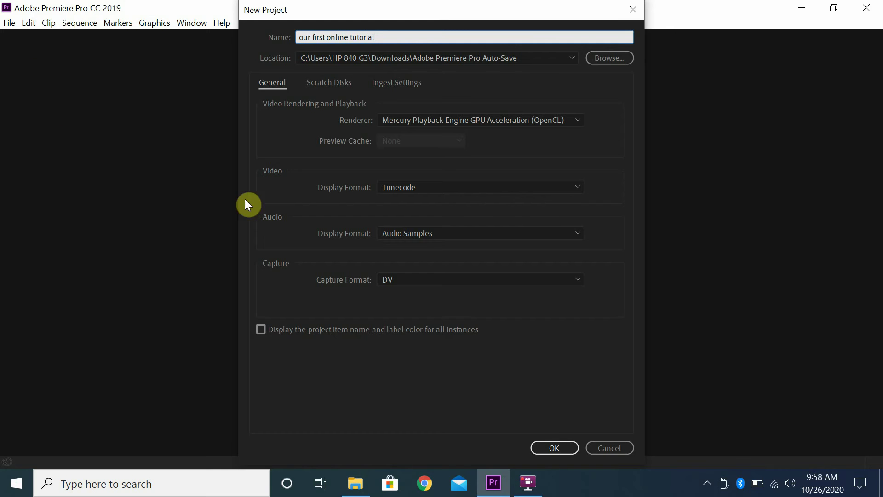
pyautogui.click(553, 447)
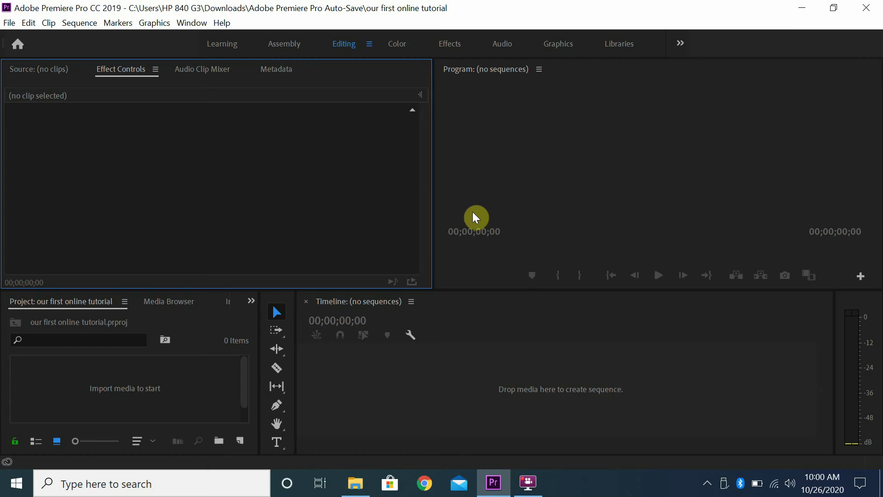
pyautogui.click(192, 23)
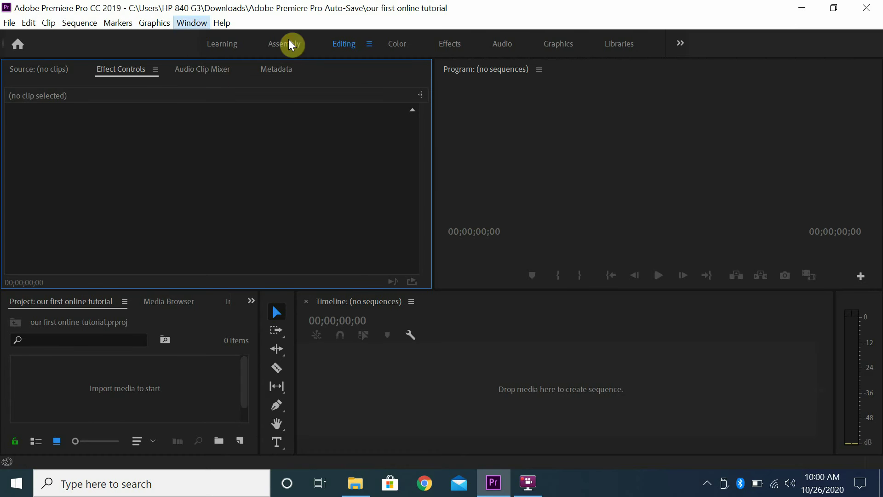
pyautogui.moveTo(258, 22)
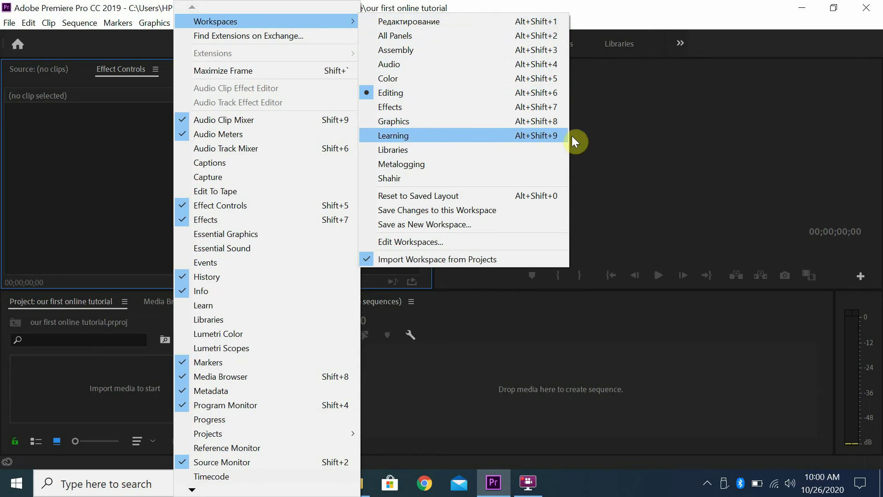
pyautogui.click(601, 143)
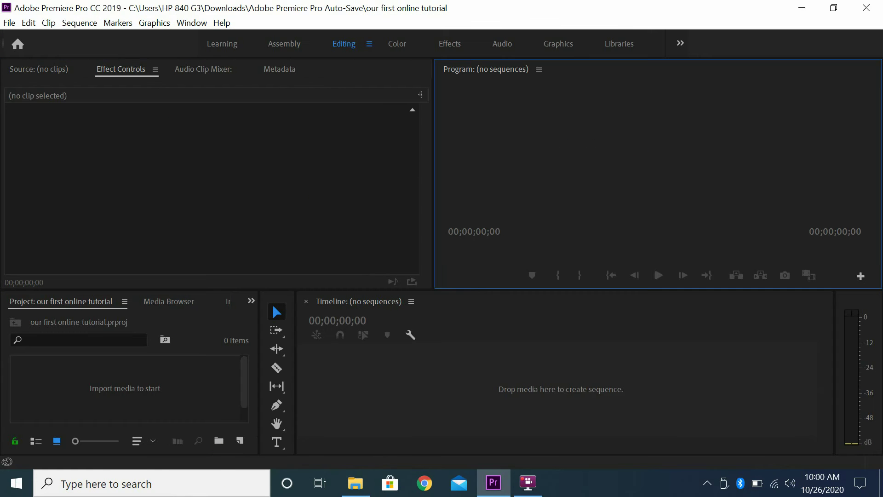
pyautogui.click(449, 358)
pyautogui.click(320, 168)
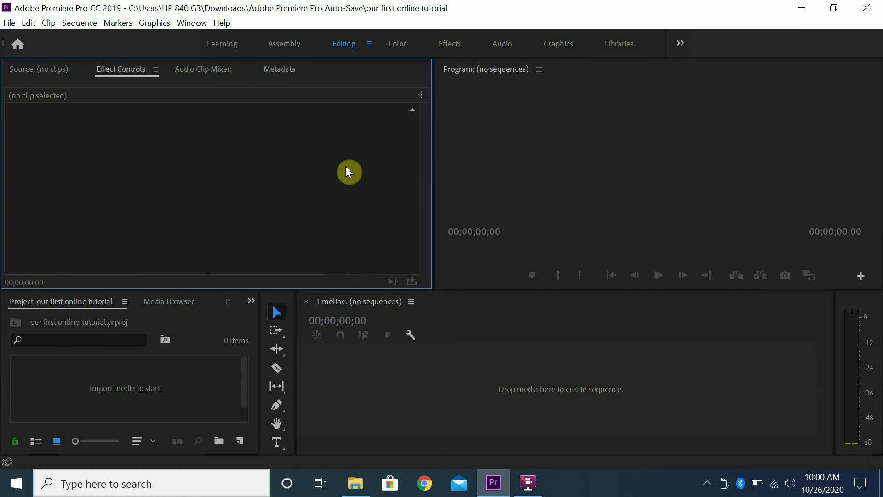
# Rearrange the panel sizes by narrowing Effect Controls, flattening the upper panel row and widening the tools area across the timeline.
pyautogui.moveTo(434, 167); pyautogui.dragTo(78, 168)
pyautogui.moveTo(346, 292); pyautogui.dragTo(345, 110)
pyautogui.moveTo(295, 226); pyautogui.dragTo(778, 227)
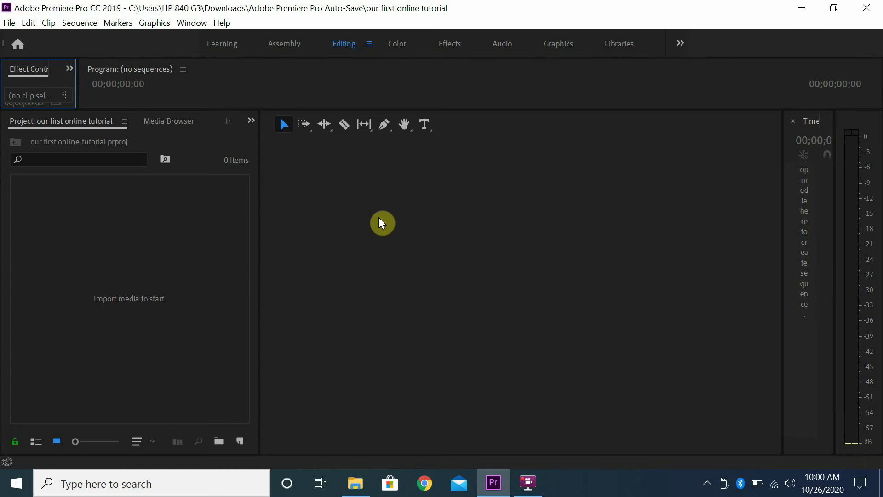
# Reset the Editing workspace to its saved layout.
pyautogui.click(191, 23)
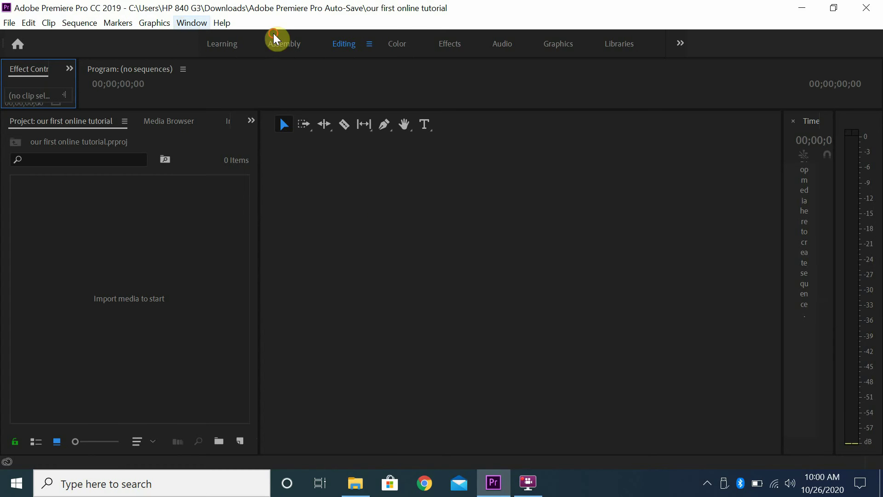
pyautogui.moveTo(315, 22)
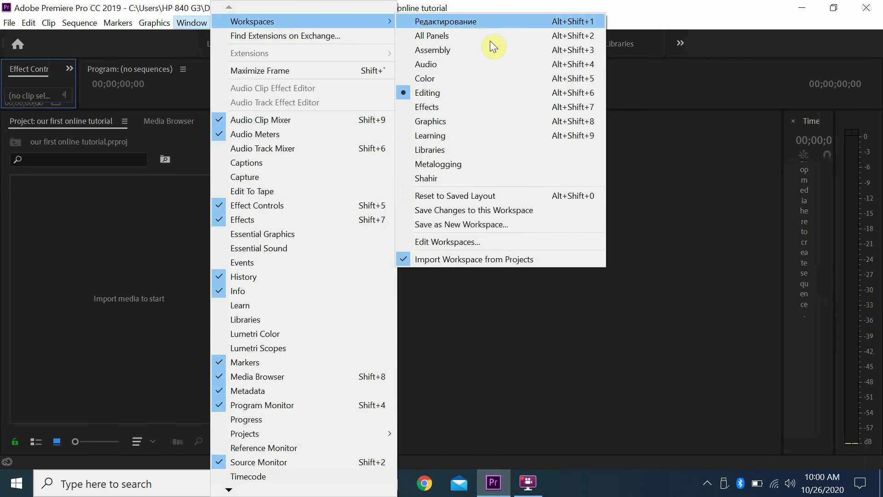
pyautogui.click(499, 195)
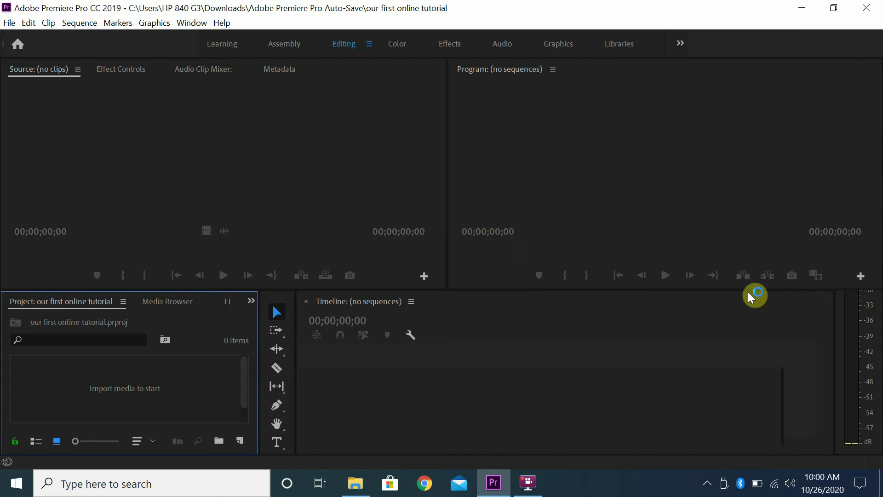
# Examine the Source, Program, Timeline and Project panels by activating each, and maximize and restore the Program monitor.
pyautogui.click(388, 268)
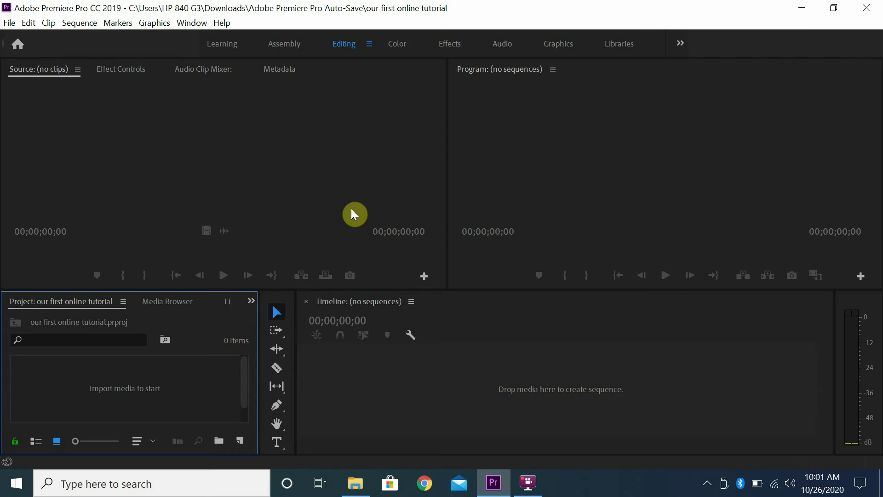
pyautogui.click(484, 236)
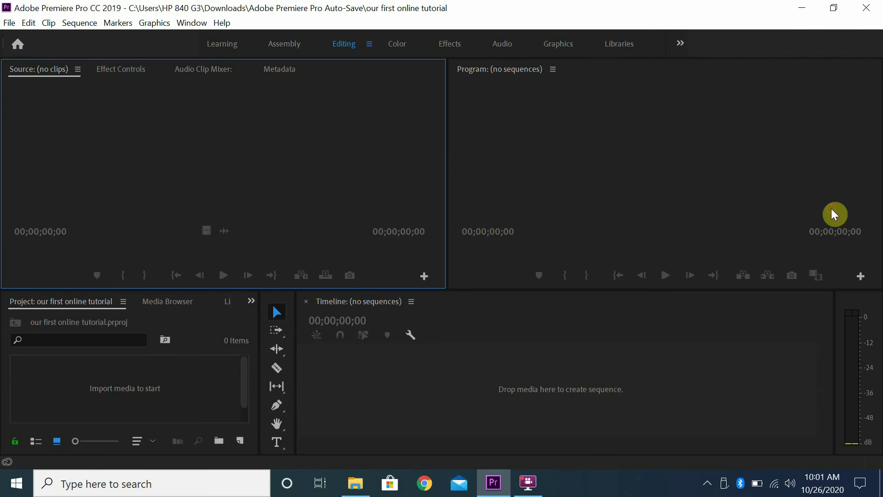
pyautogui.click(342, 156)
pyautogui.click(507, 160)
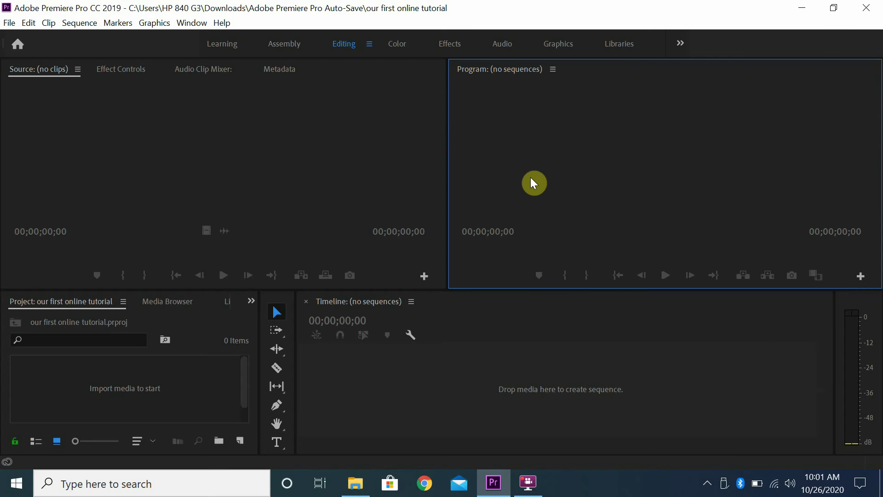
pyautogui.click(272, 118)
pyautogui.click(537, 108)
pyautogui.press('`')
pyautogui.press('`')
pyautogui.click(330, 138)
pyautogui.click(654, 134)
pyautogui.click(596, 322)
pyautogui.click(167, 341)
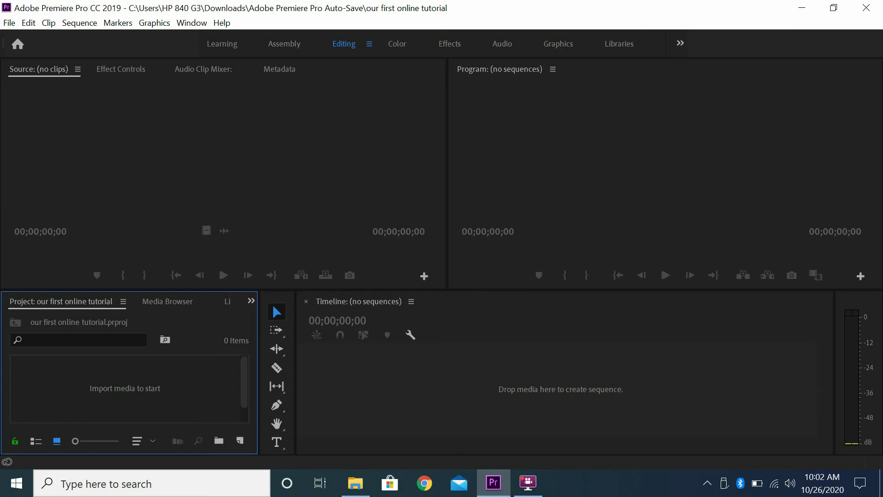
# Look at the Import dialog and the drives listed in the Media Browser, then return to the Project panel.
pyautogui.hotkey('ctrl', 'i')
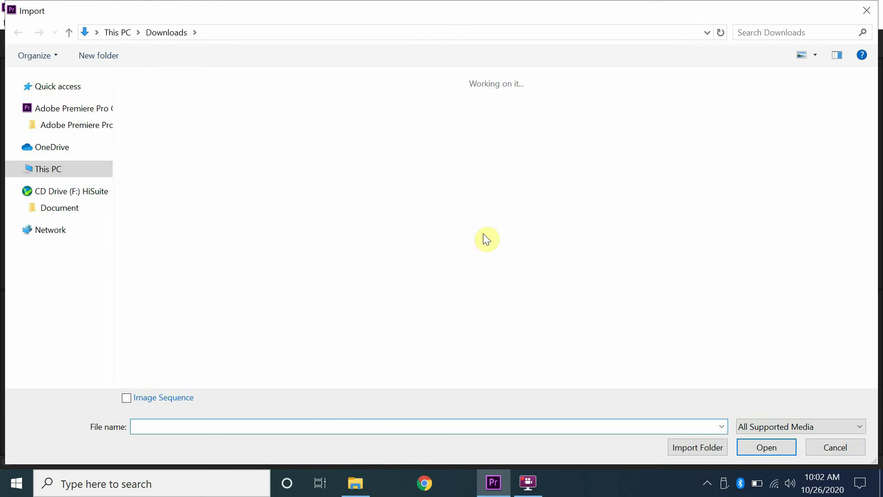
pyautogui.click(842, 447)
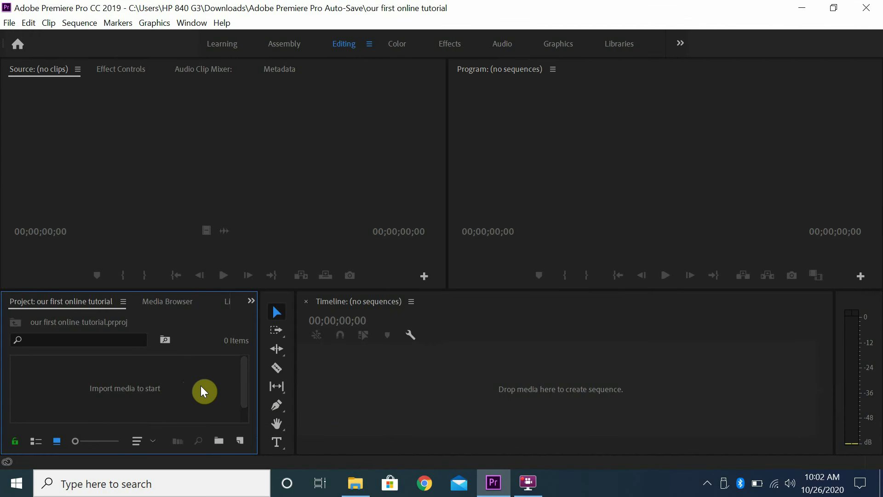
pyautogui.click(175, 302)
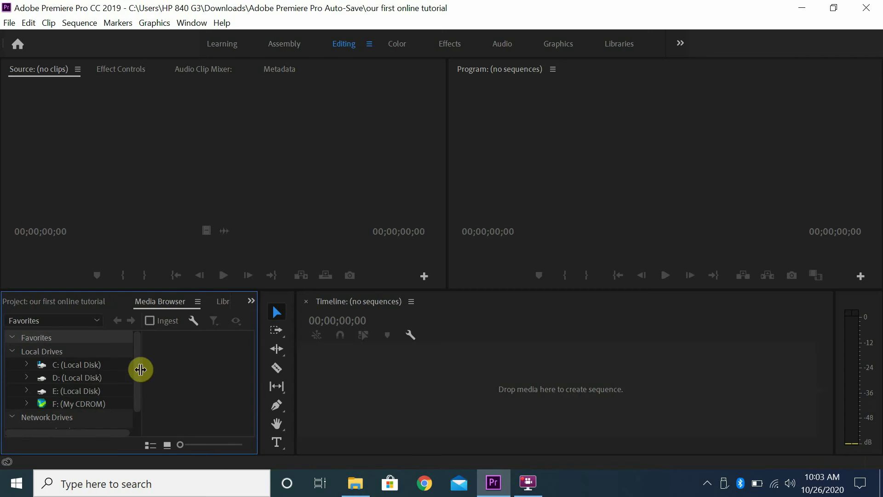
pyautogui.moveTo(137, 369); pyautogui.dragTo(131, 395)
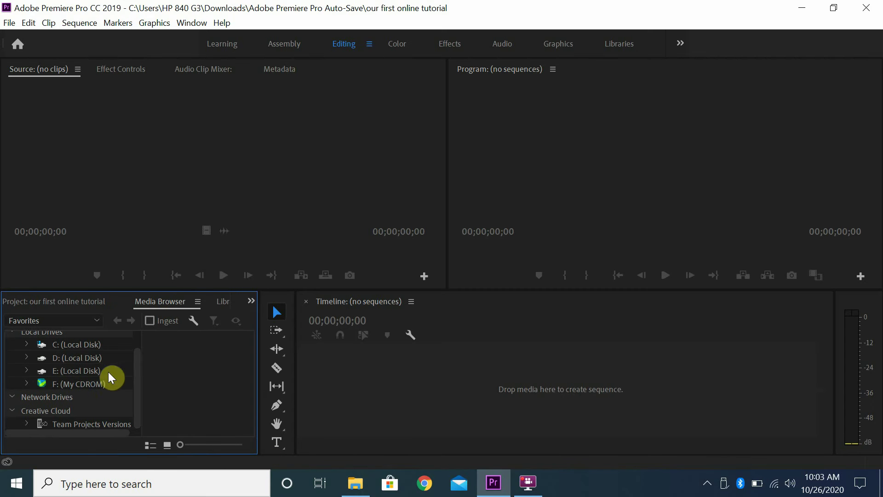
pyautogui.moveTo(140, 359); pyautogui.dragTo(150, 337)
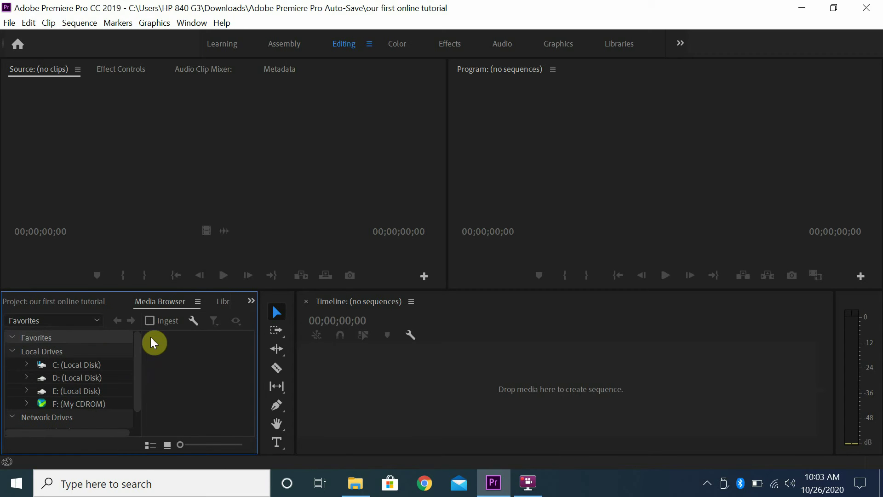
pyautogui.click(65, 301)
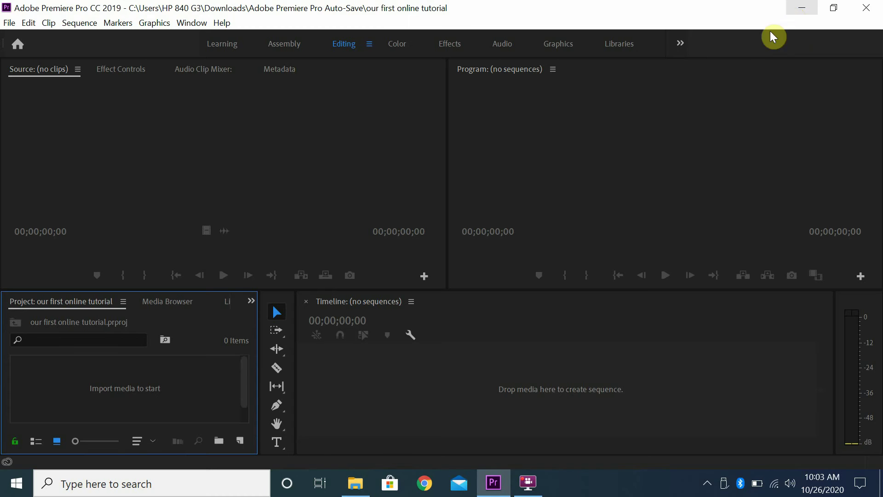
# Minimize Premiere Pro, move the recorder window off the desktop's footage folder and open that folder.
pyautogui.click(802, 8)
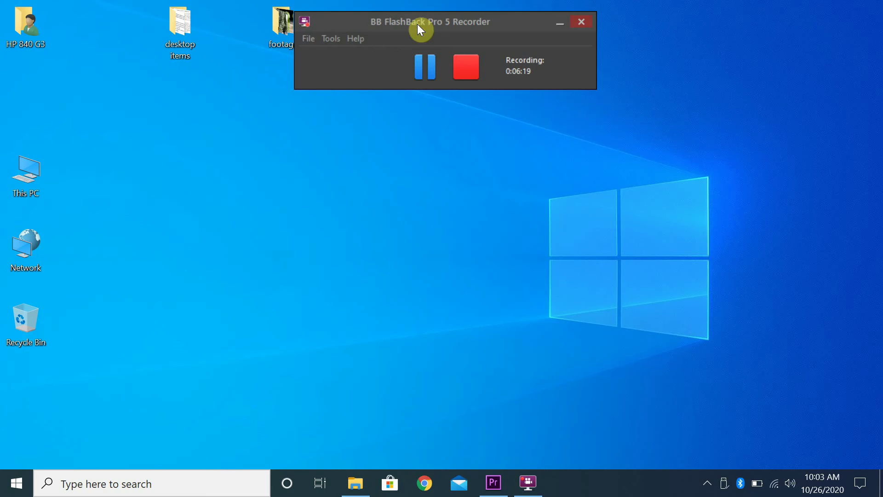
pyautogui.moveTo(418, 24); pyautogui.dragTo(527, 53)
pyautogui.click(286, 27)
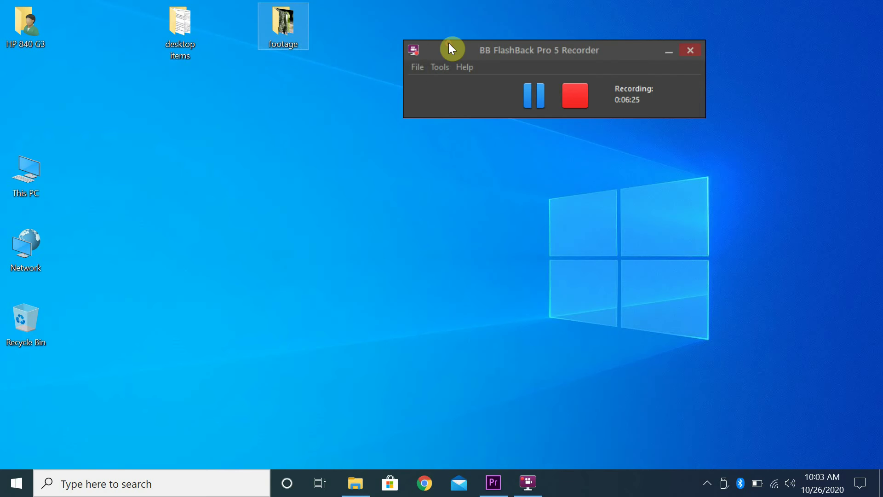
pyautogui.doubleClick(293, 28)
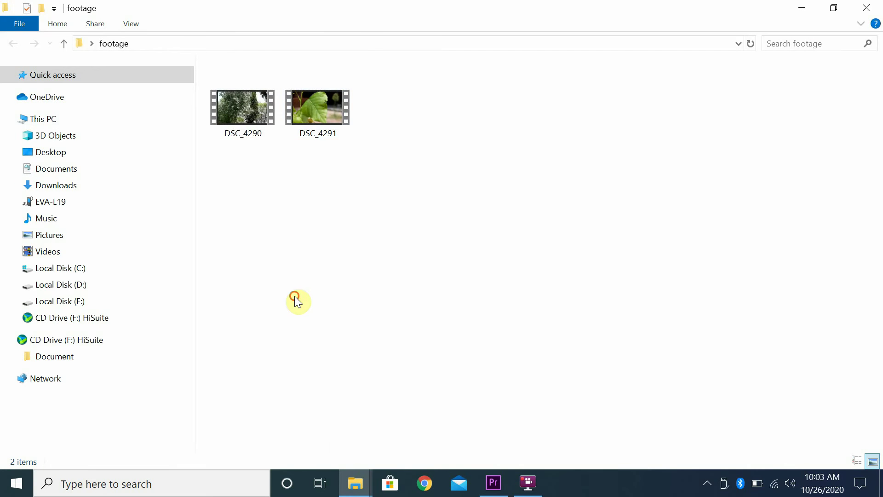
# Import both clips, DSC_4290 and DSC_4291, from the footage folder into the Premiere Pro project.
pyautogui.moveTo(197, 200)
pyautogui.mouseDown()
pyautogui.moveTo(330, 191)
pyautogui.moveTo(186, 191)
pyautogui.mouseUp()
pyautogui.moveTo(250, 196); pyautogui.dragTo(326, 137)
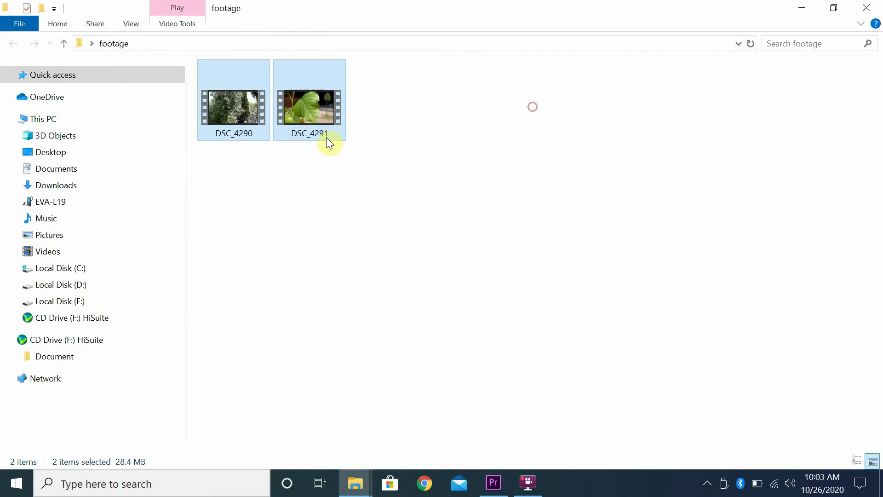
pyautogui.click(388, 273)
pyautogui.moveTo(212, 186); pyautogui.dragTo(364, 87)
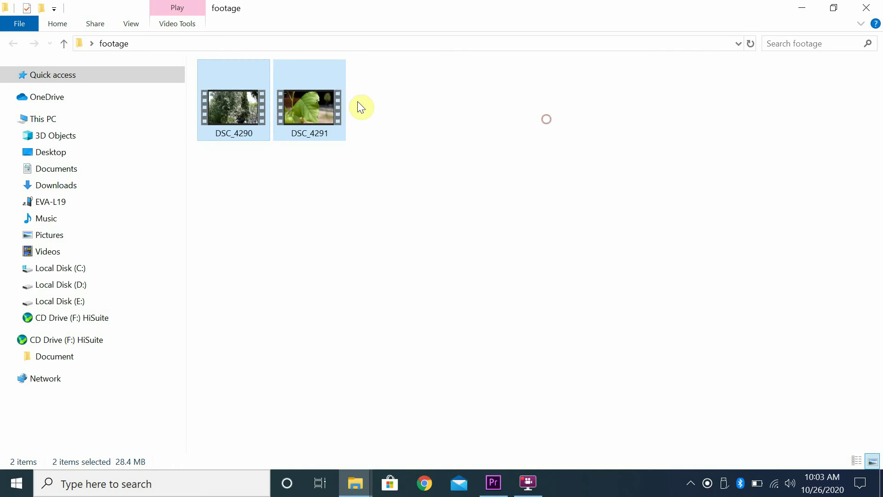
pyautogui.moveTo(315, 118); pyautogui.dragTo(120, 397)
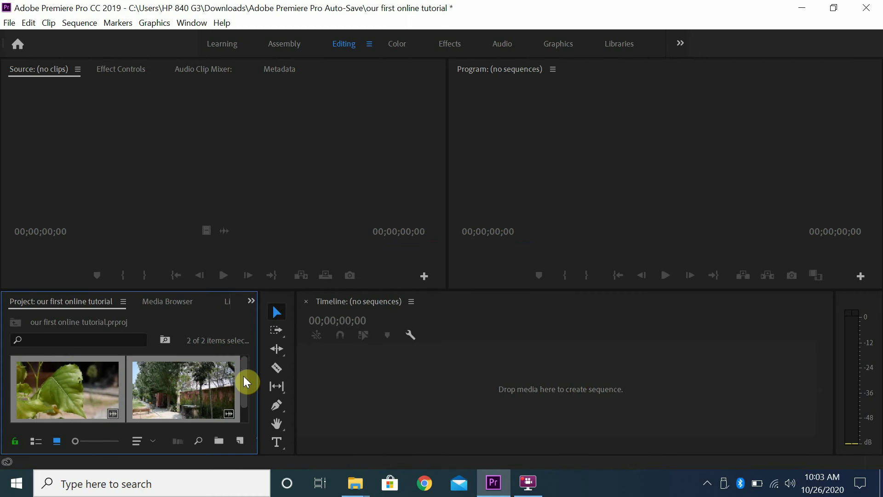
pyautogui.scroll(-1, 243, 387)
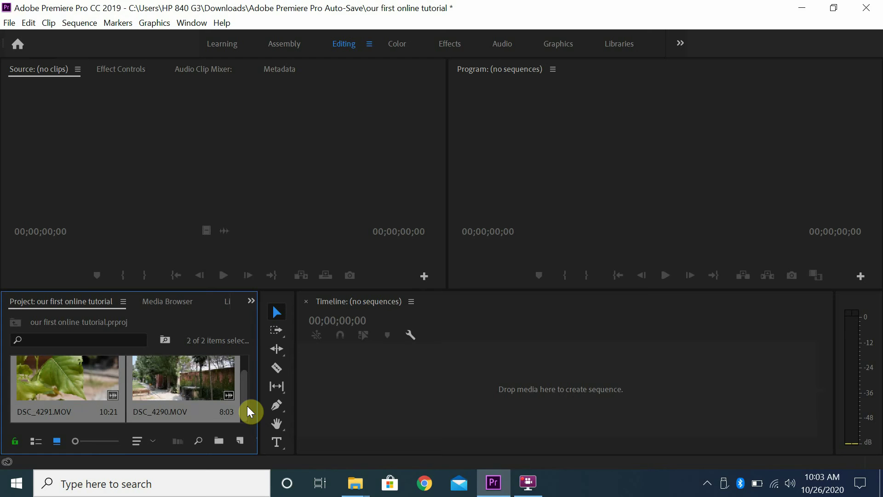
# Close the File Explorer window showing the footage folder and minimize Premiere Pro to return to the desktop.
pyautogui.click(355, 482)
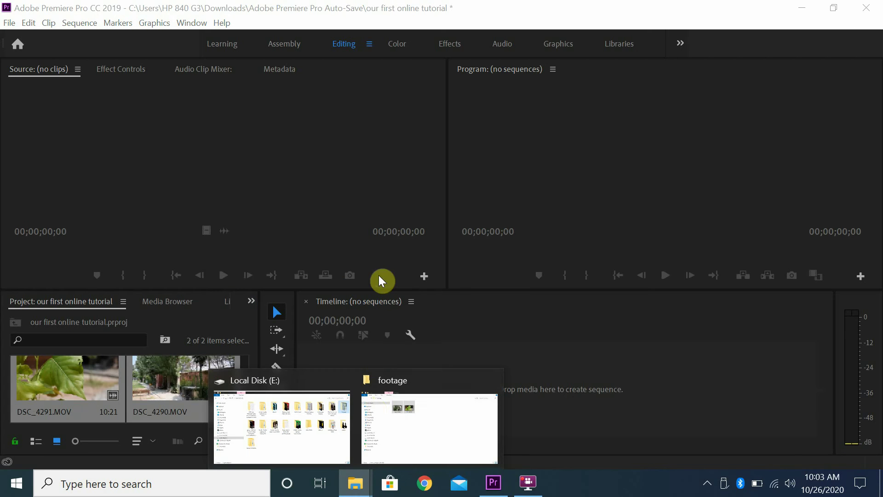
pyautogui.click(405, 437)
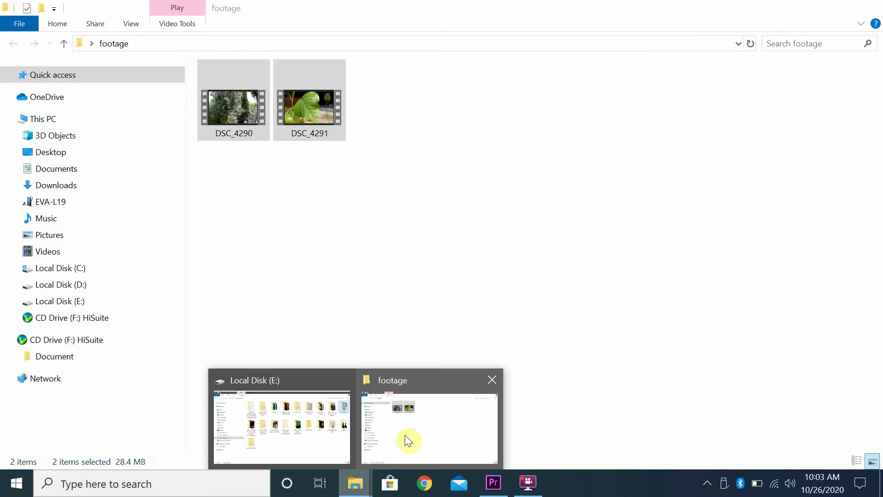
pyautogui.click(64, 43)
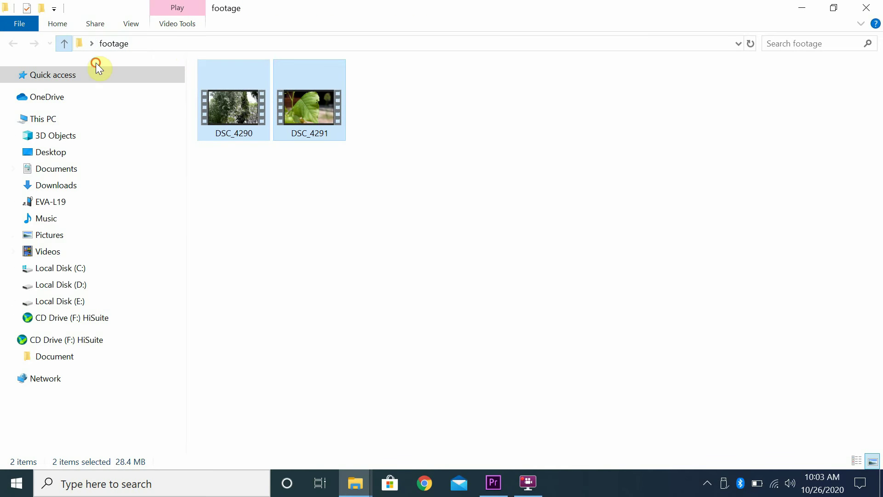
pyautogui.click(877, 7)
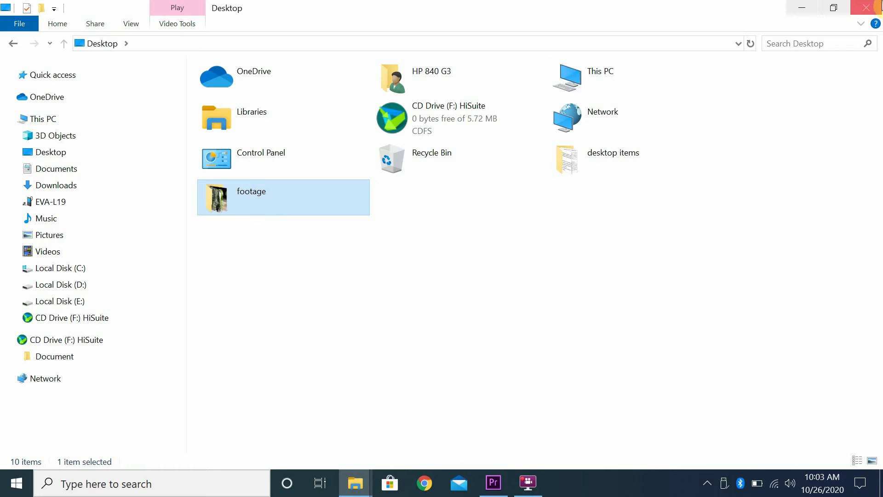
pyautogui.click(821, 5)
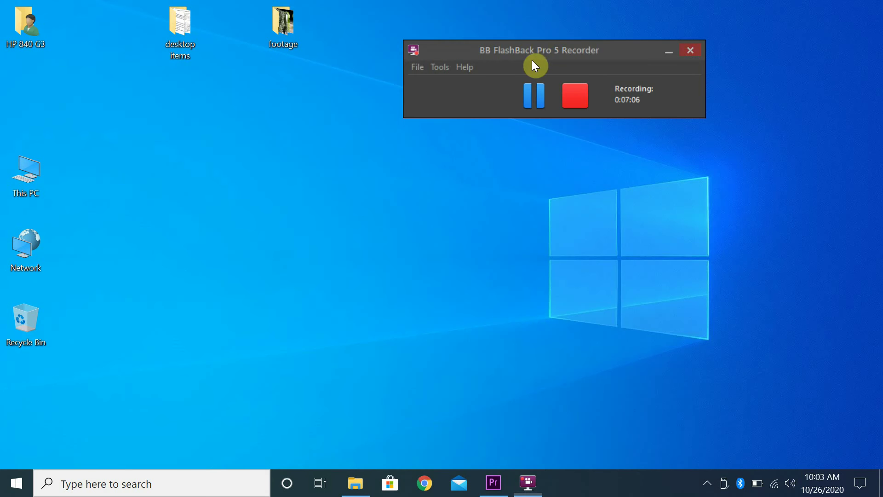
# Import the desktop's footage folder into the Premiere Pro project as a bin and clear the selection.
pyautogui.moveTo(542, 63); pyautogui.dragTo(570, 93)
pyautogui.moveTo(287, 35); pyautogui.dragTo(165, 379)
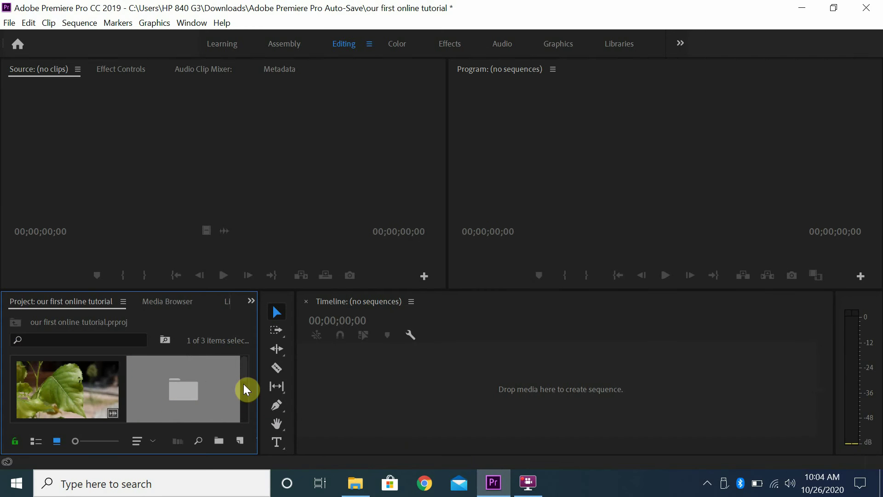
pyautogui.moveTo(244, 372); pyautogui.dragTo(244, 384)
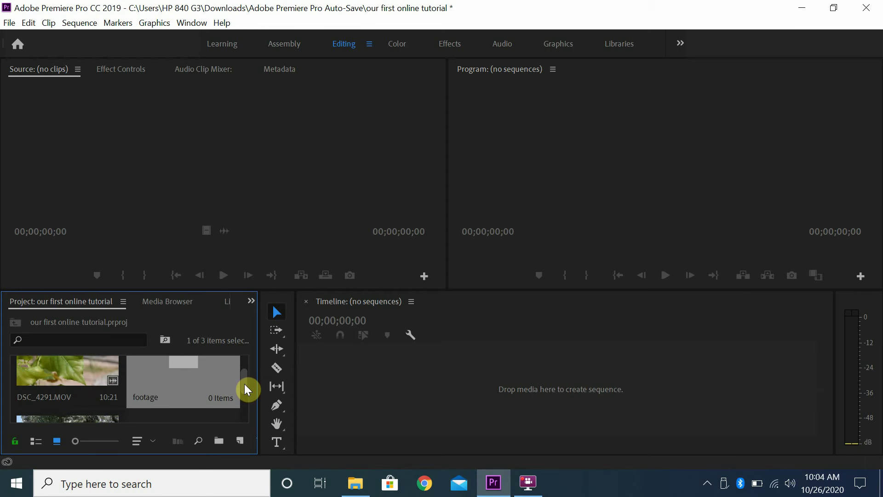
pyautogui.click(219, 417)
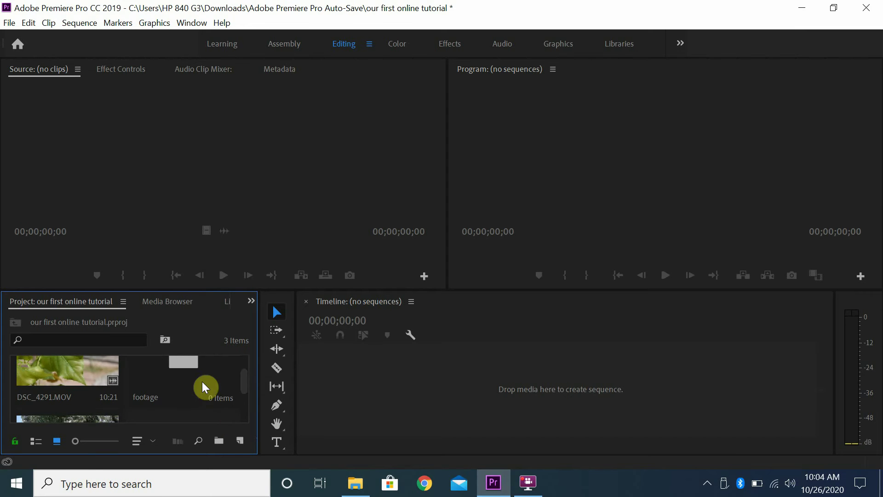
# Create a new bin named "my footage" in the project.
pyautogui.click(217, 440)
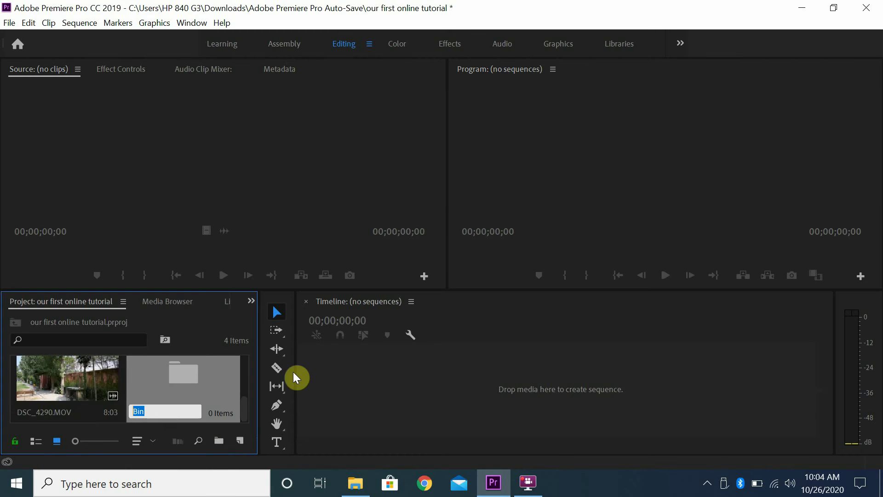
pyautogui.write('my footage')
pyautogui.press('Return')
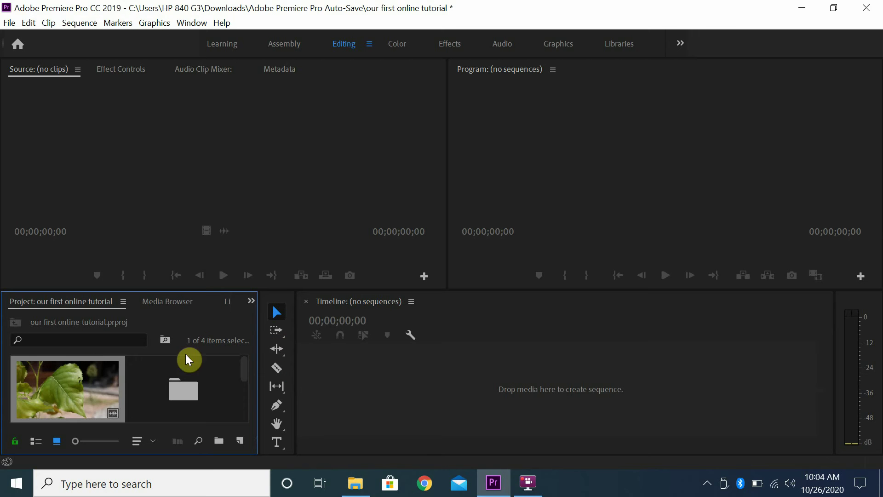
# Move the clip DSC_4290.MOV into the my footage bin.
pyautogui.moveTo(244, 366); pyautogui.dragTo(247, 414)
pyautogui.click(65, 371)
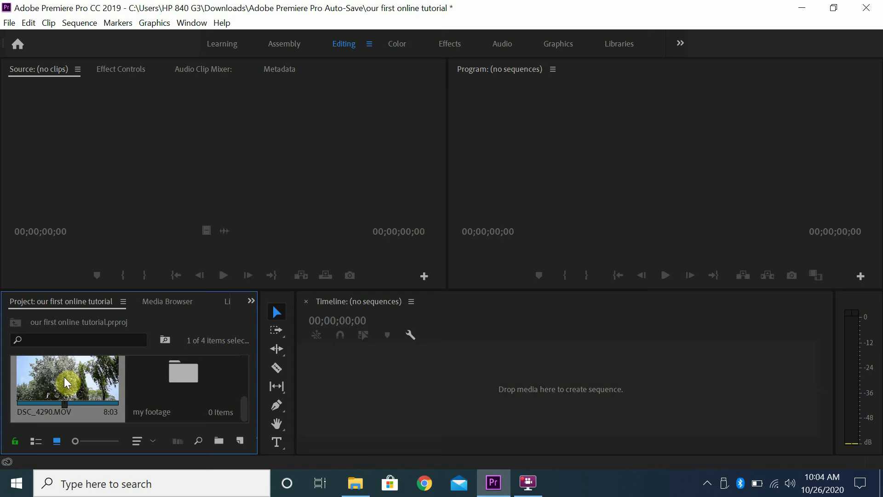
pyautogui.moveTo(108, 379); pyautogui.dragTo(184, 378)
# Maximize the Project panel and move the clip DSC_4291.MOV into the my footage bin.
pyautogui.moveTo(244, 403); pyautogui.dragTo(244, 375)
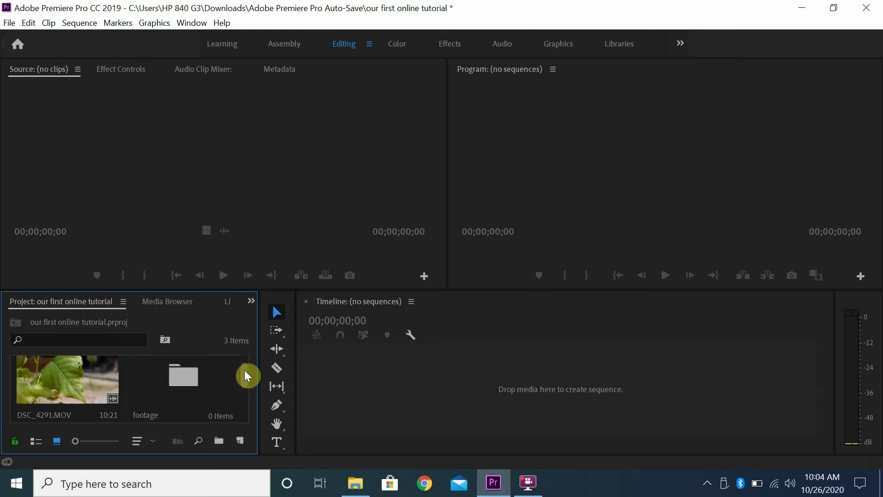
pyautogui.moveTo(100, 373); pyautogui.dragTo(73, 386)
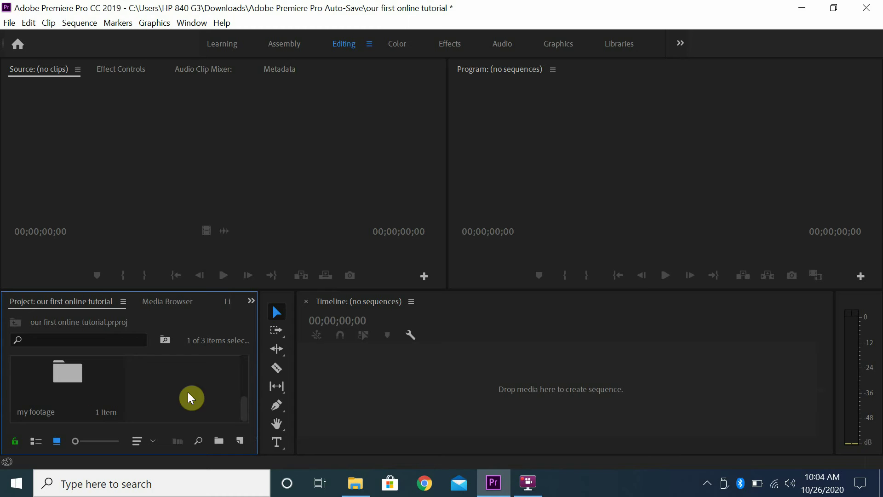
pyautogui.click(176, 357)
pyautogui.scroll(2, 248, 408)
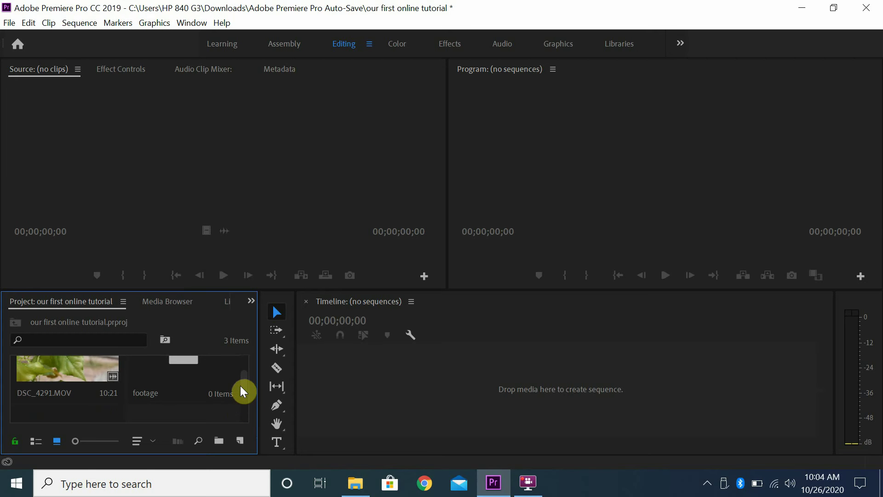
pyautogui.moveTo(243, 382); pyautogui.dragTo(248, 418)
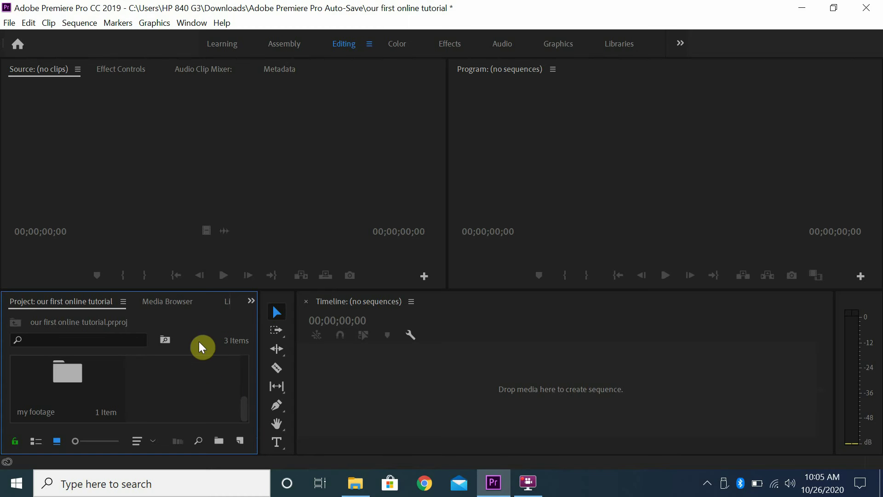
pyautogui.press('`')
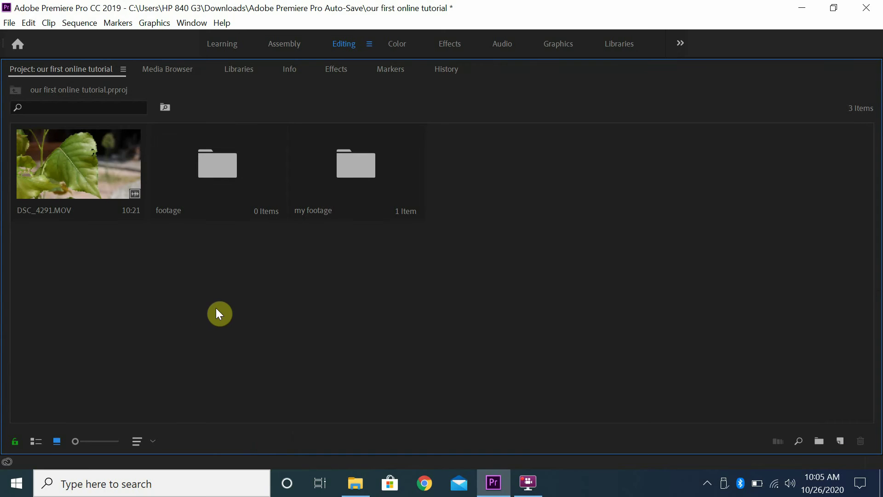
pyautogui.click(95, 205)
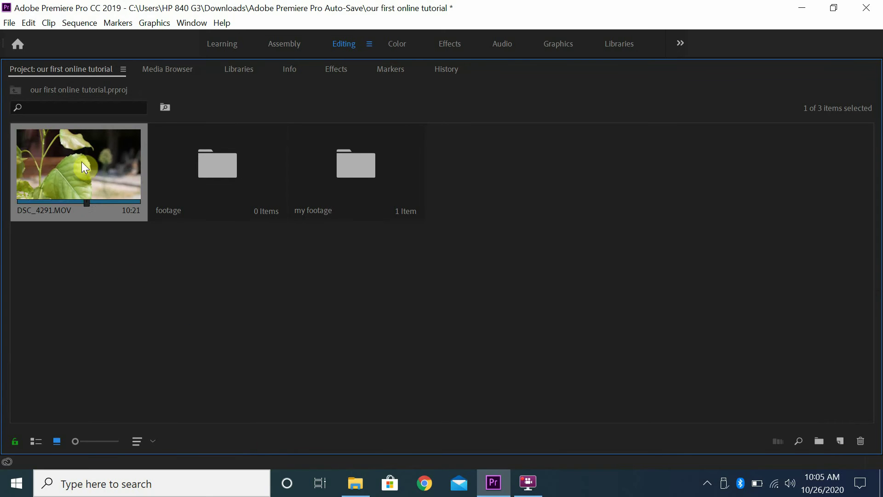
pyautogui.moveTo(115, 311); pyautogui.dragTo(333, 187)
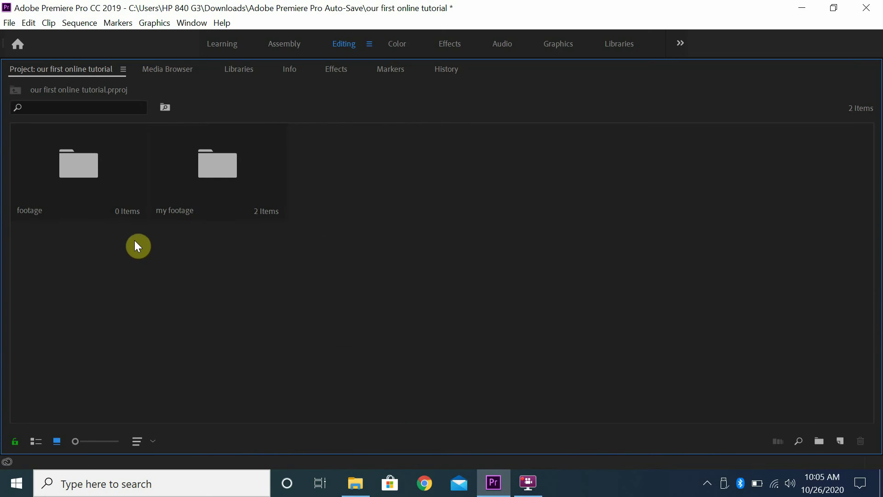
# Open the my footage bin, bring up the Import dialog and close it without importing anything.
pyautogui.doubleClick(190, 184)
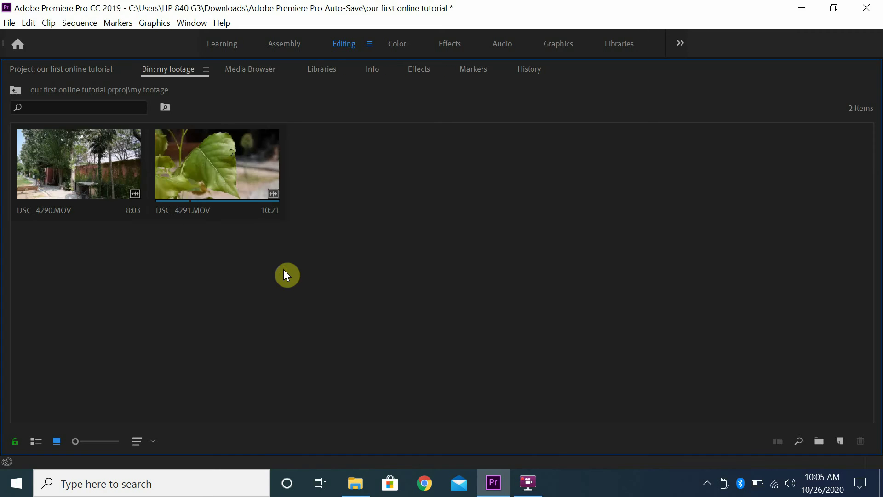
pyautogui.doubleClick(56, 235)
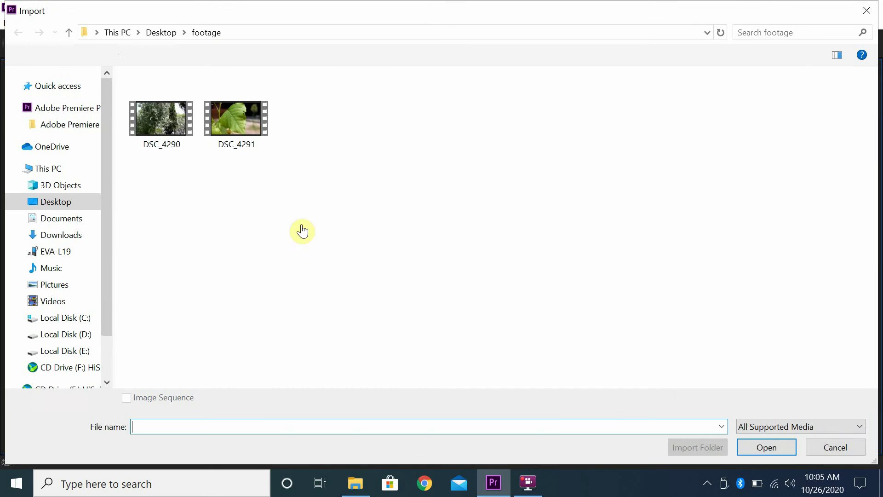
pyautogui.click(824, 450)
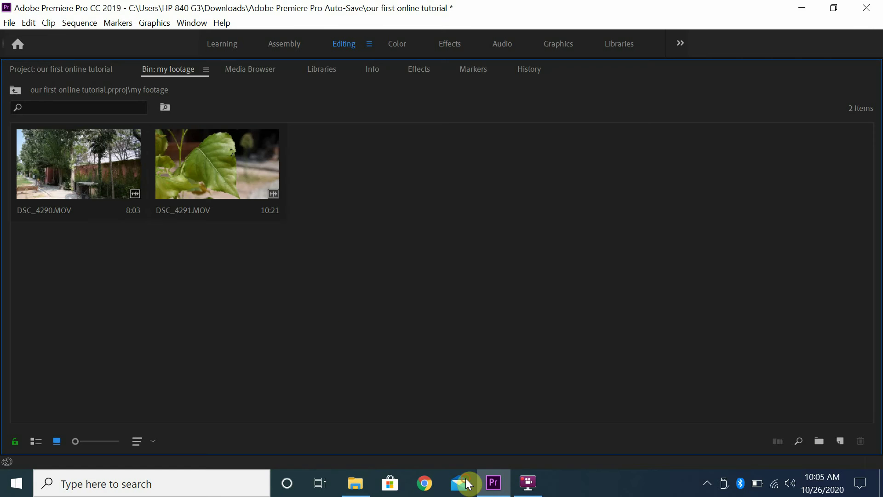
# Select each clip in the my footage bin in turn, clear the selection and restore the panel to its normal size.
pyautogui.click(102, 191)
pyautogui.click(157, 184)
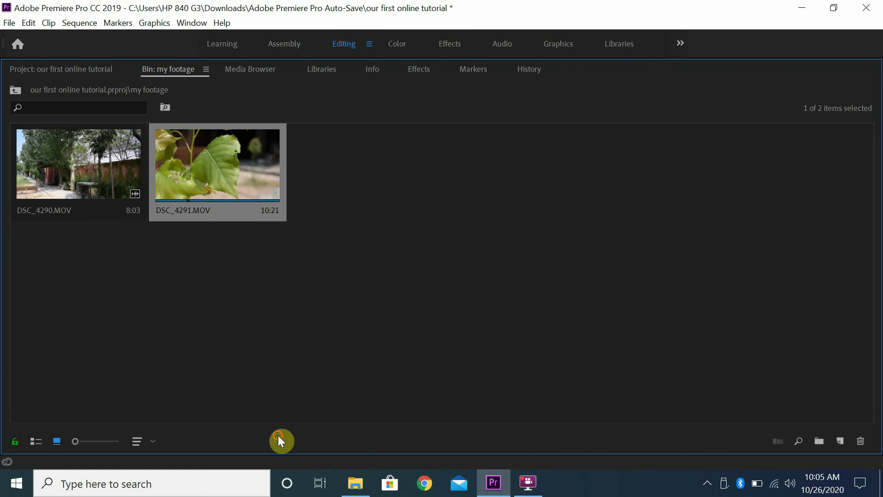
pyautogui.click(257, 396)
pyautogui.click(147, 213)
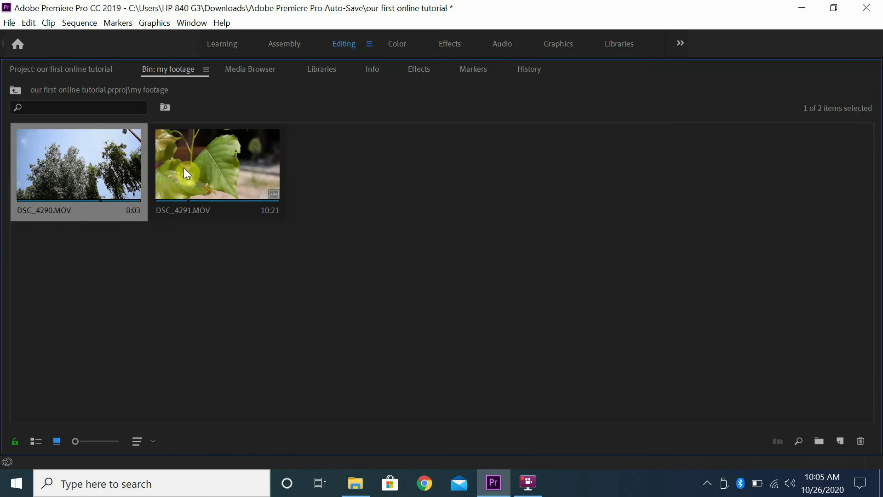
pyautogui.click(275, 286)
pyautogui.press('`')
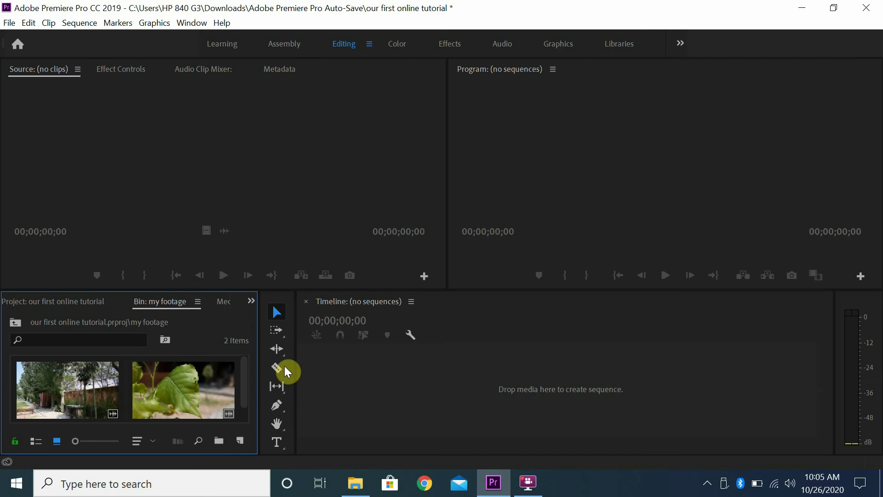
pyautogui.moveTo(244, 380)
pyautogui.mouseDown()
pyautogui.moveTo(244, 400)
pyautogui.moveTo(244, 342)
pyautogui.moveTo(247, 387)
pyautogui.mouseUp()
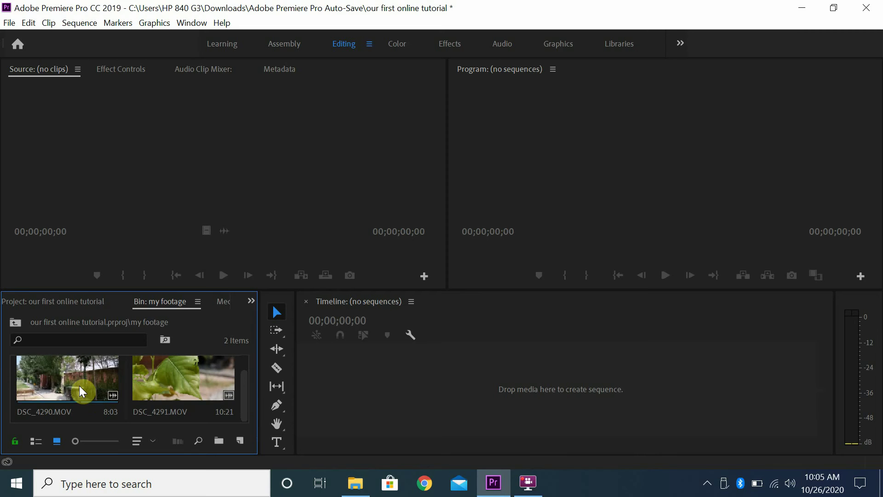
# Glance at Local Disk (E:) in File Explorer, return to the desktop, and move the recorder window away before selecting the footage folder.
pyautogui.click(356, 483)
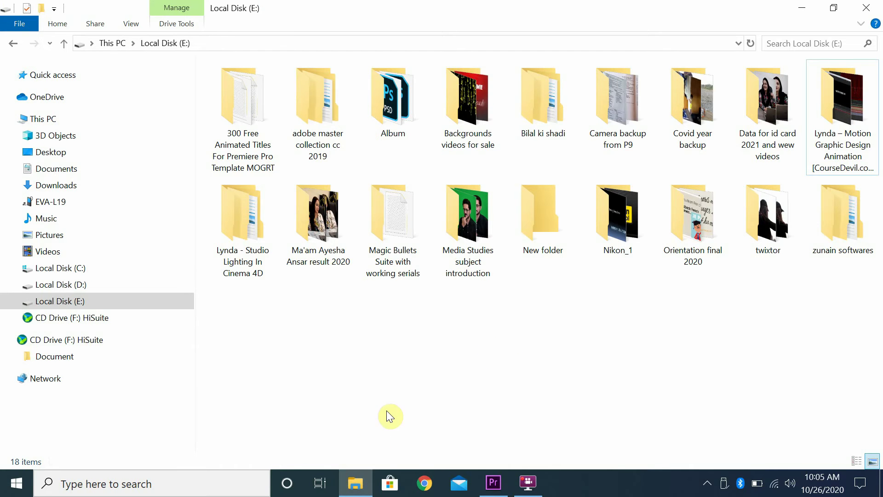
pyautogui.click(355, 483)
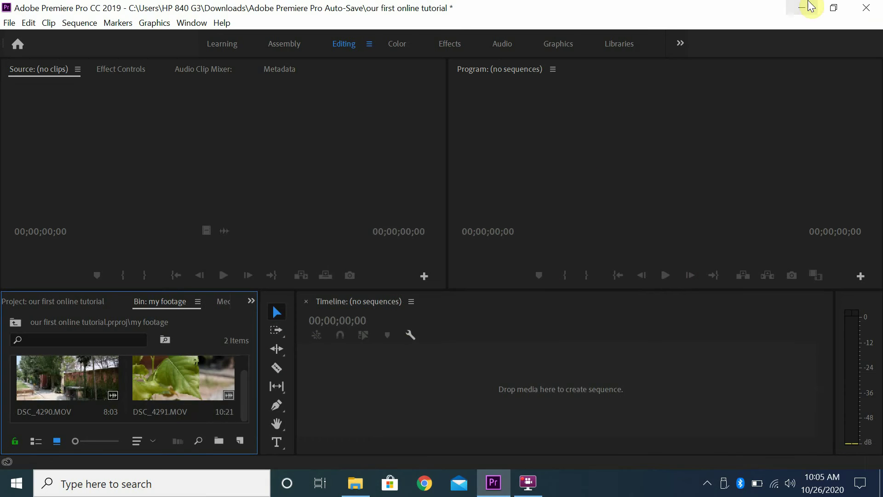
pyautogui.click(810, 5)
pyautogui.click(633, 203)
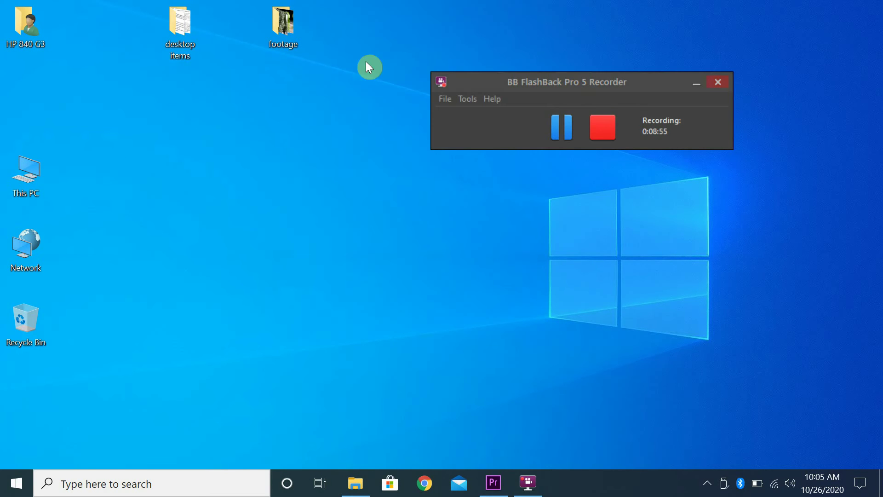
pyautogui.moveTo(574, 82); pyautogui.dragTo(576, 115)
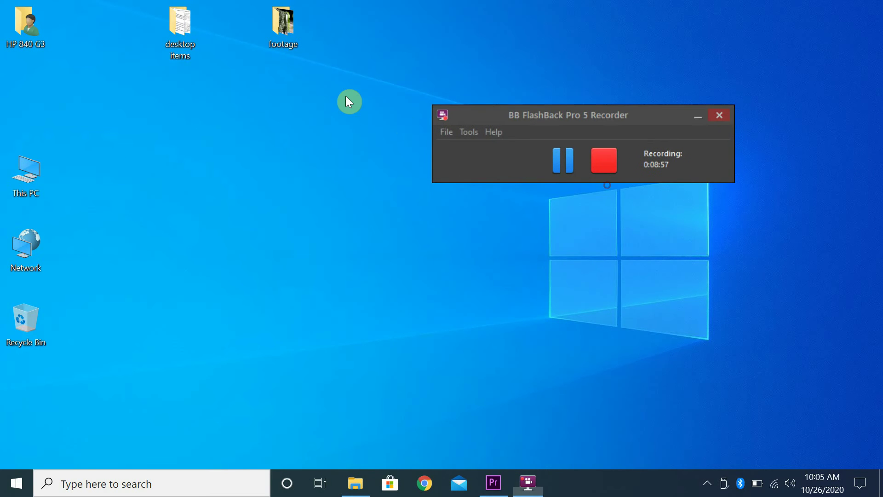
pyautogui.click(427, 45)
pyautogui.click(281, 36)
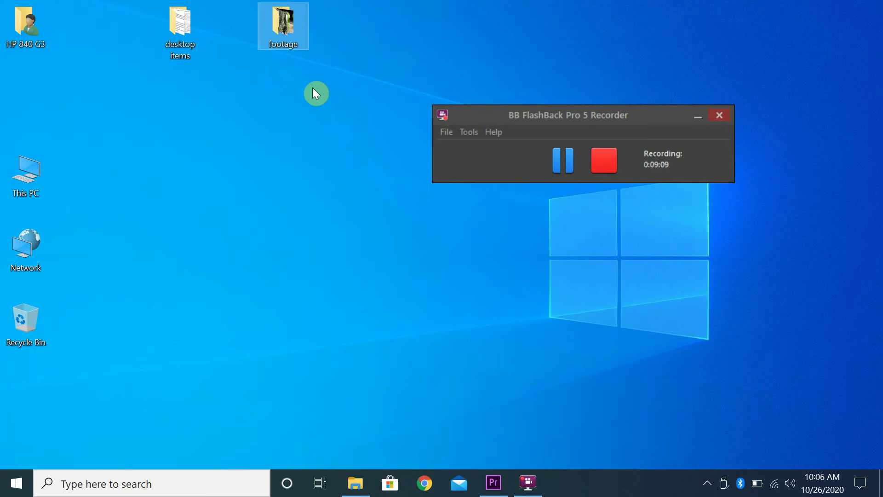
# Switch between Premiere Pro and the desktop to compare the my footage bin with the source footage folder.
pyautogui.click(491, 481)
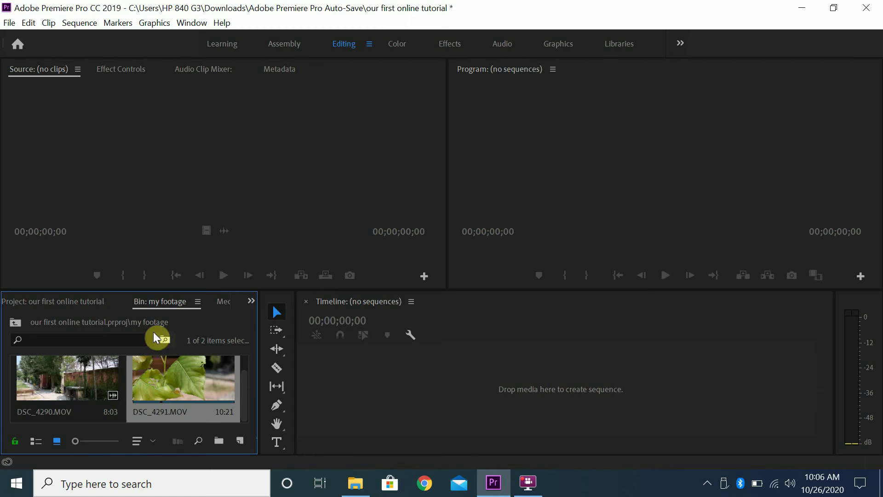
pyautogui.click(802, 8)
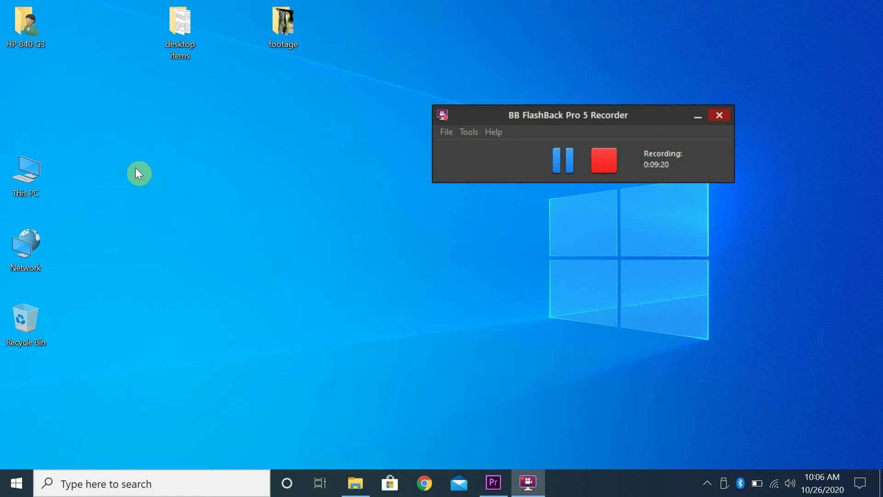
pyautogui.click(161, 26)
pyautogui.click(291, 37)
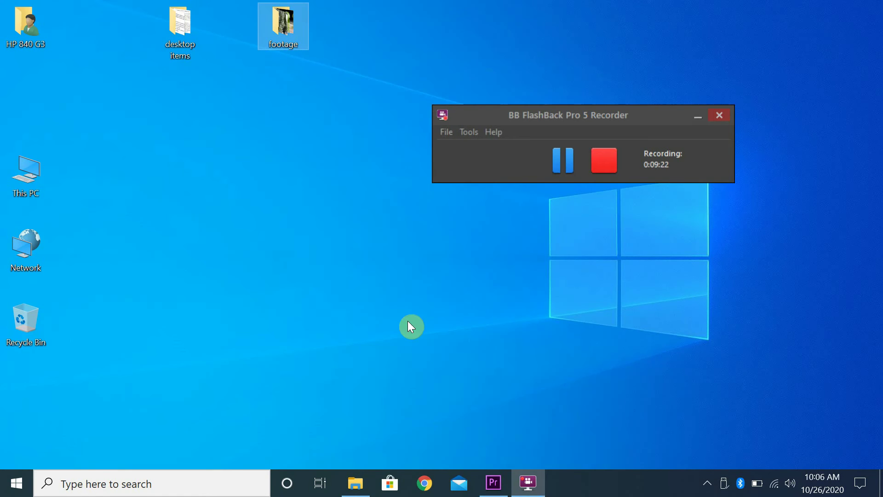
pyautogui.click(494, 482)
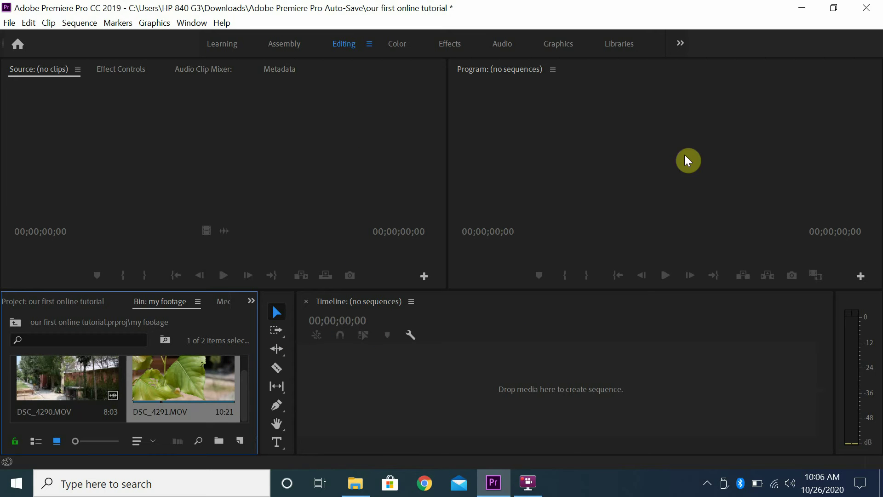
pyautogui.click(804, 6)
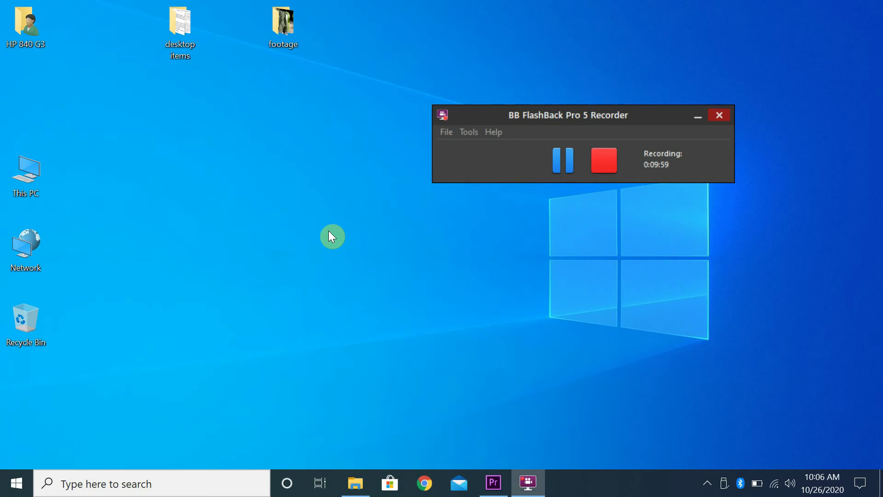
pyautogui.click(285, 27)
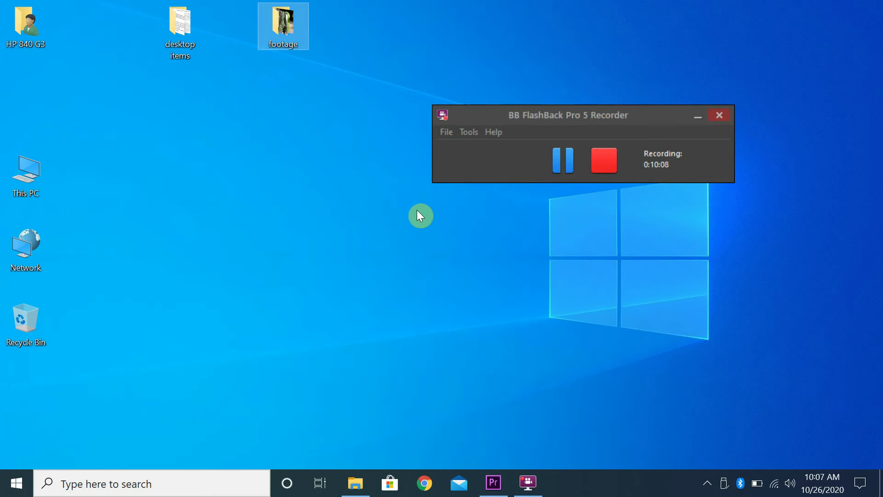
# Switch back to Premiere Pro and select DSC_4290.MOV, followed by DSC_4291.MOV, in the my footage bin.
pyautogui.click(493, 483)
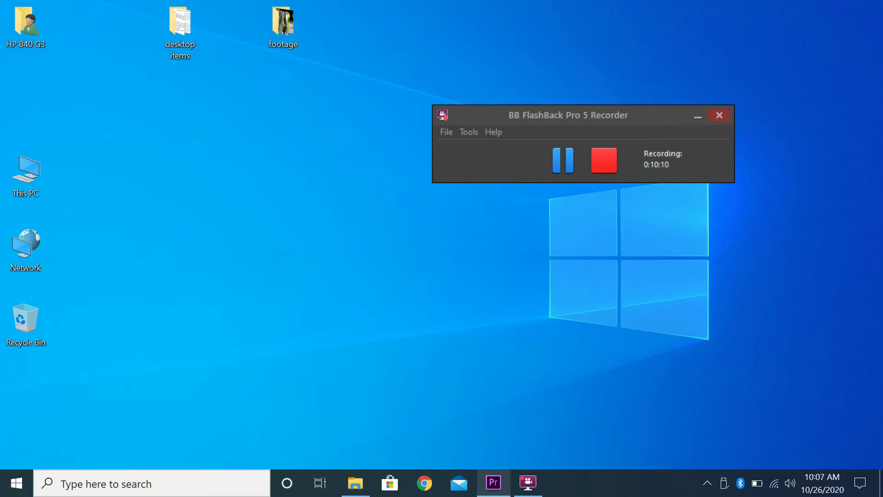
pyautogui.click(492, 483)
pyautogui.click(491, 483)
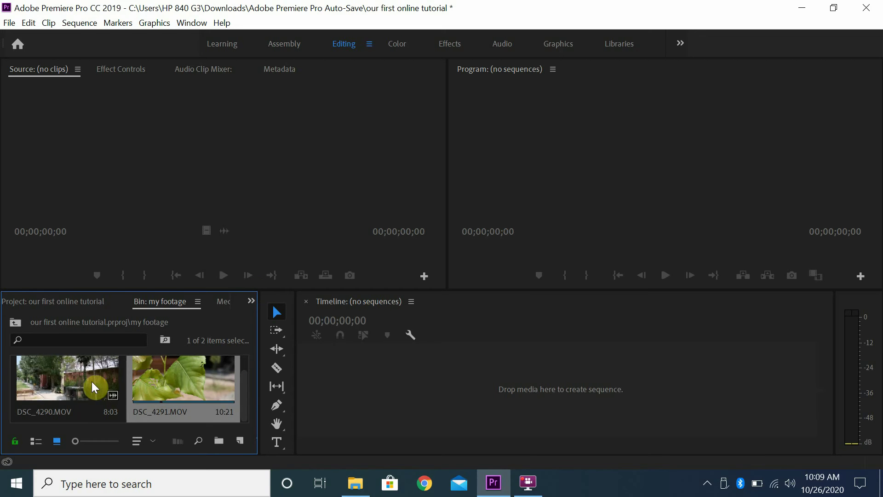
pyautogui.click(69, 386)
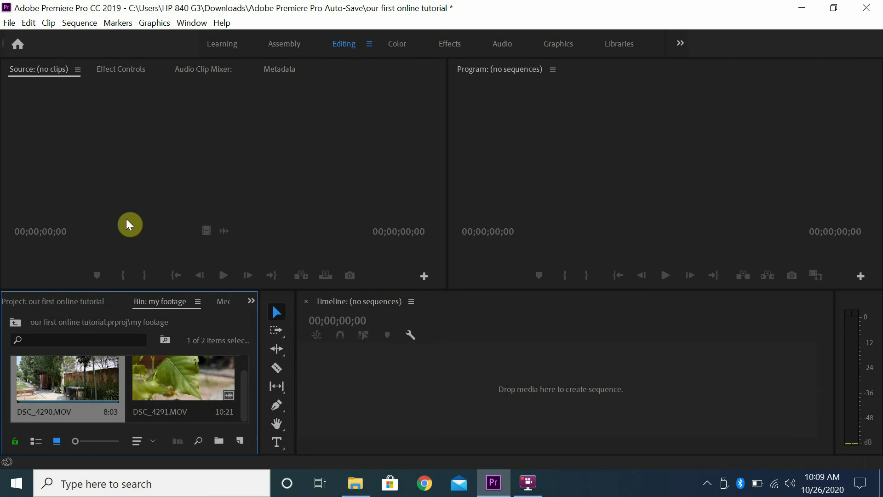
pyautogui.click(163, 391)
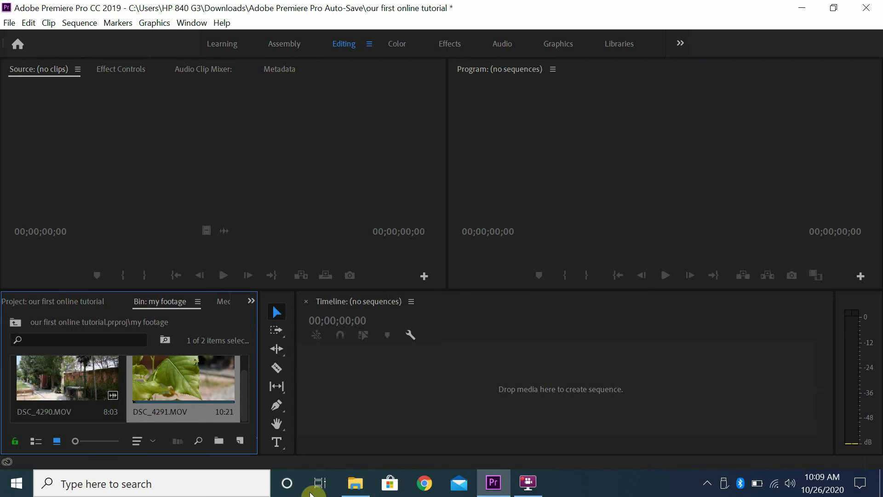
# Maximize the my footage bin, select DSC_4290.MOV, clear the selection and restore the panel to its normal size.
pyautogui.press('`')
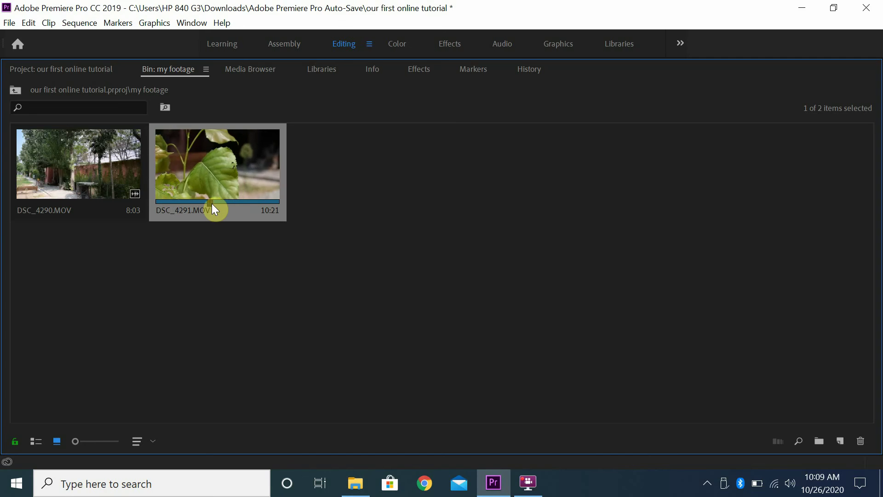
pyautogui.click(79, 186)
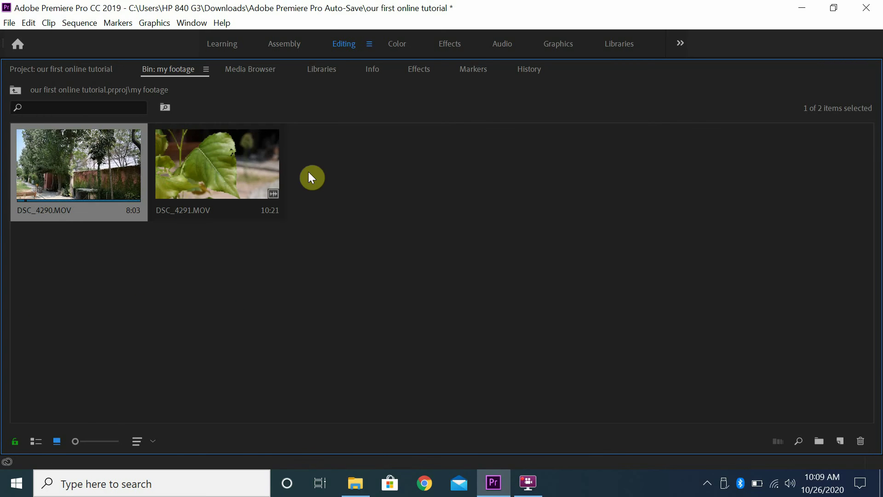
pyautogui.click(328, 179)
pyautogui.press('`')
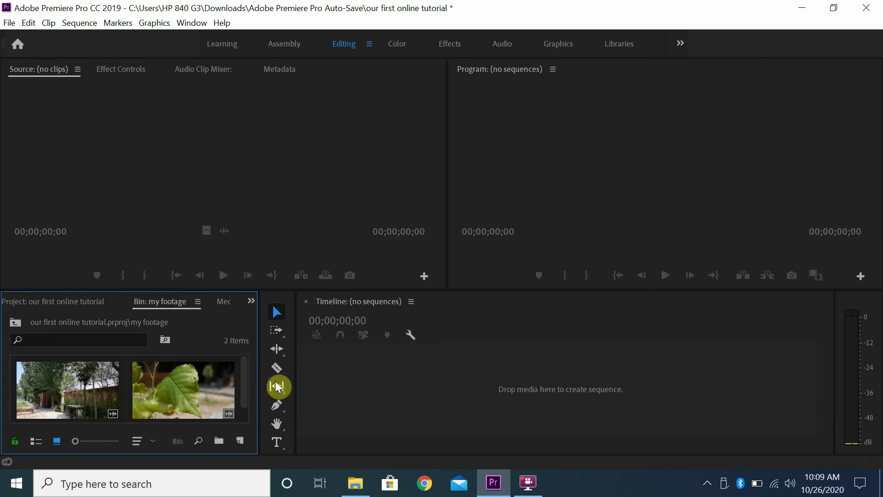
# Open DSC_4290.MOV in the Source Monitor and scrub its playhead back to 00:00:00:12.
pyautogui.doubleClick(81, 386)
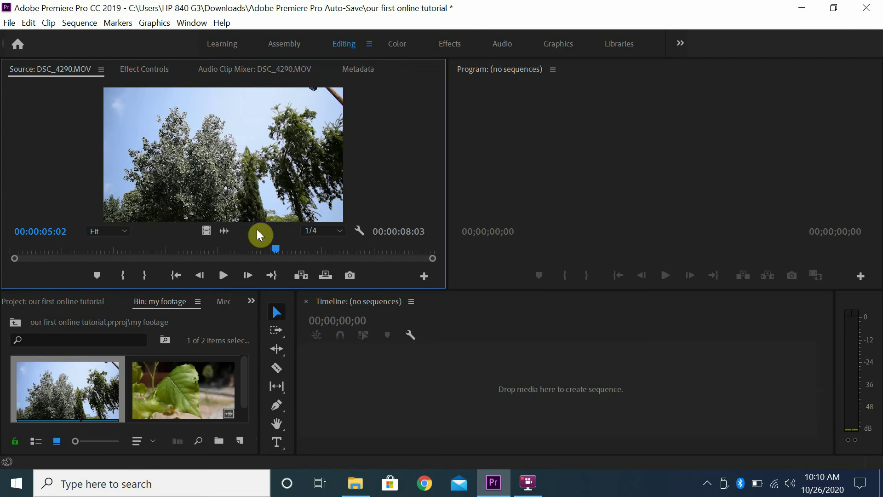
pyautogui.moveTo(277, 249); pyautogui.dragTo(189, 253)
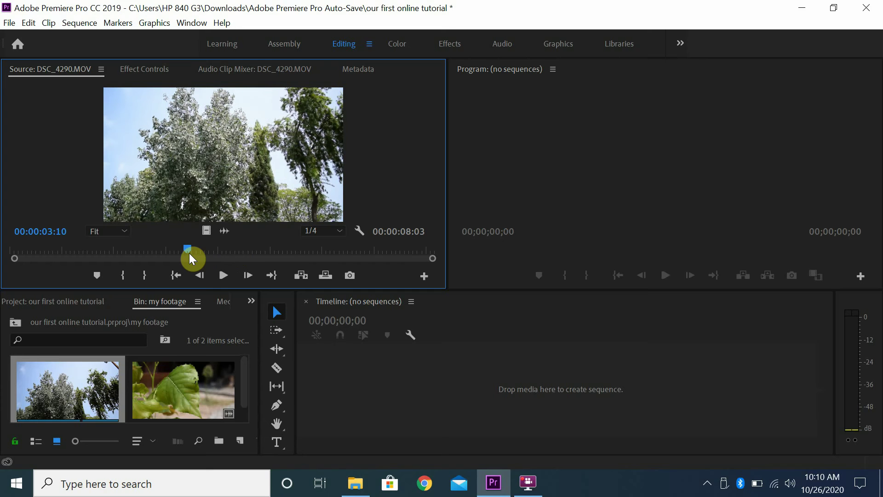
pyautogui.moveTo(189, 253); pyautogui.dragTo(177, 252)
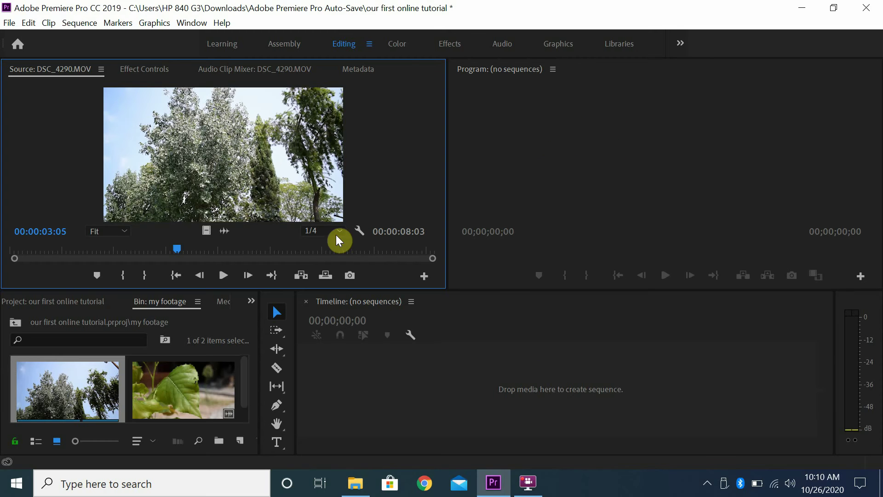
pyautogui.moveTo(181, 250); pyautogui.dragTo(35, 253)
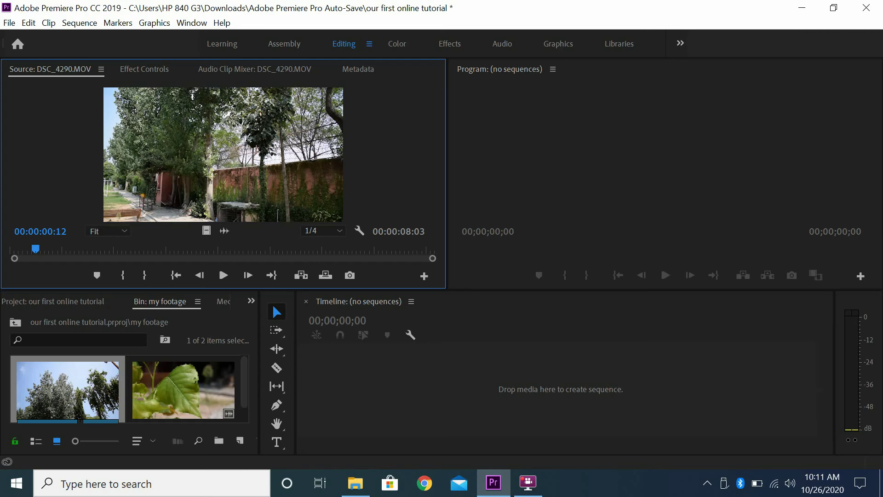
# Open the properties of DSC_4290.MOV, examine its frame rate and close the properties window.
pyautogui.rightClick(102, 388)
pyautogui.moveTo(142, 474)
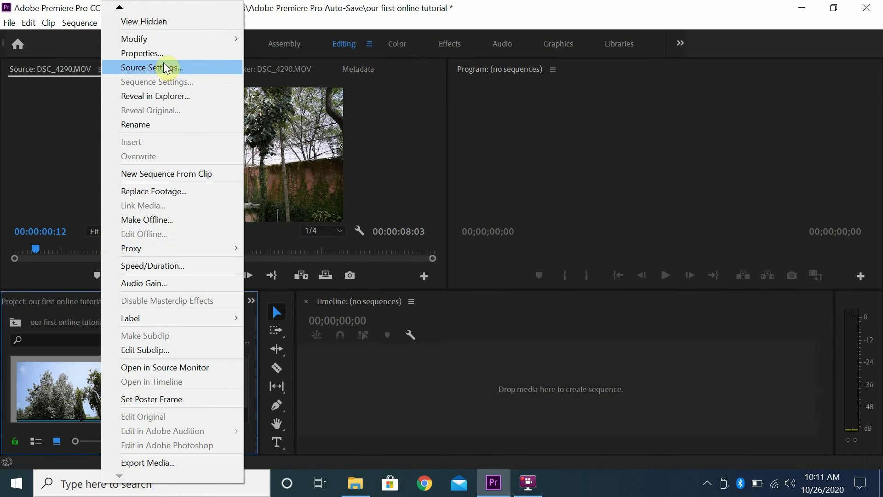
pyautogui.click(159, 53)
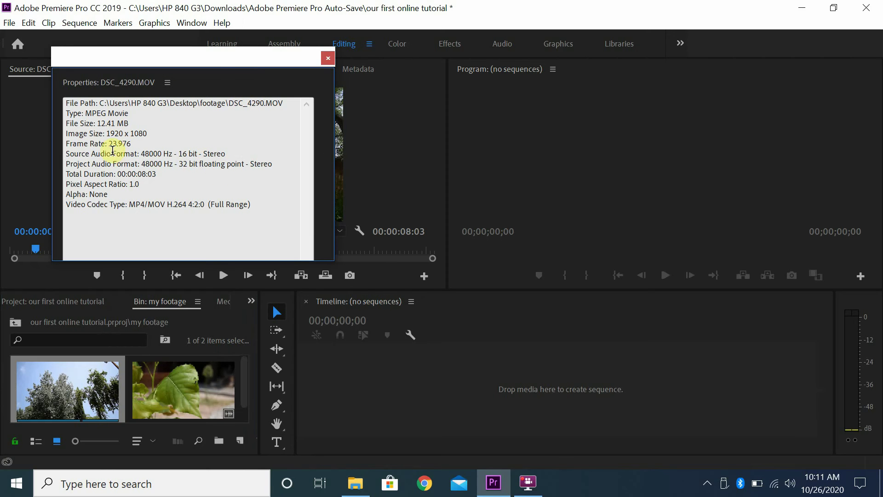
pyautogui.doubleClick(116, 147)
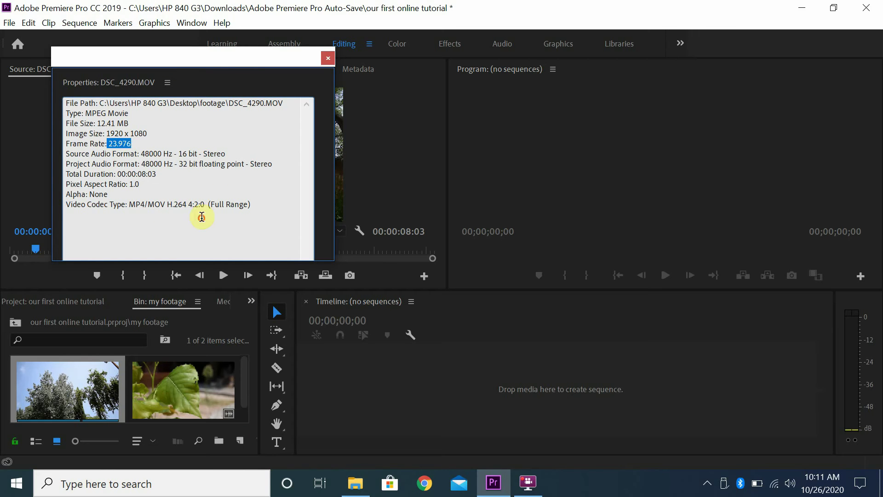
pyautogui.click(207, 217)
pyautogui.moveTo(138, 144); pyautogui.dragTo(64, 148)
pyautogui.click(64, 148)
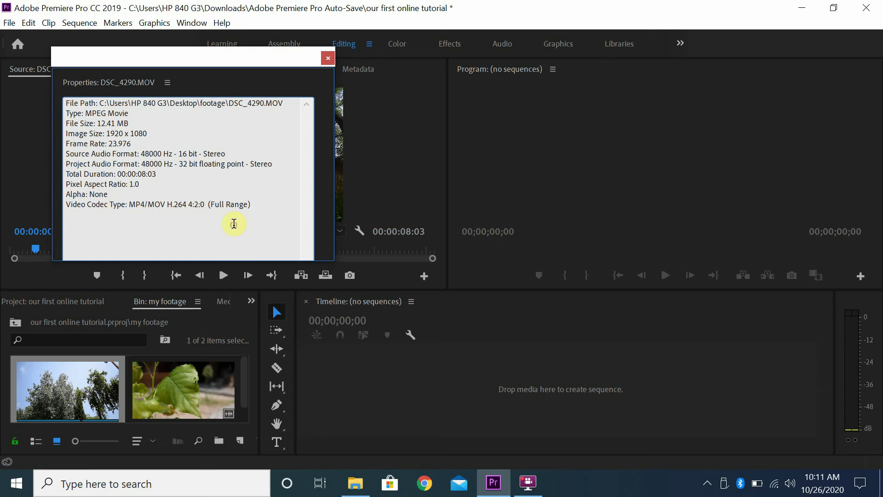
pyautogui.click(280, 110)
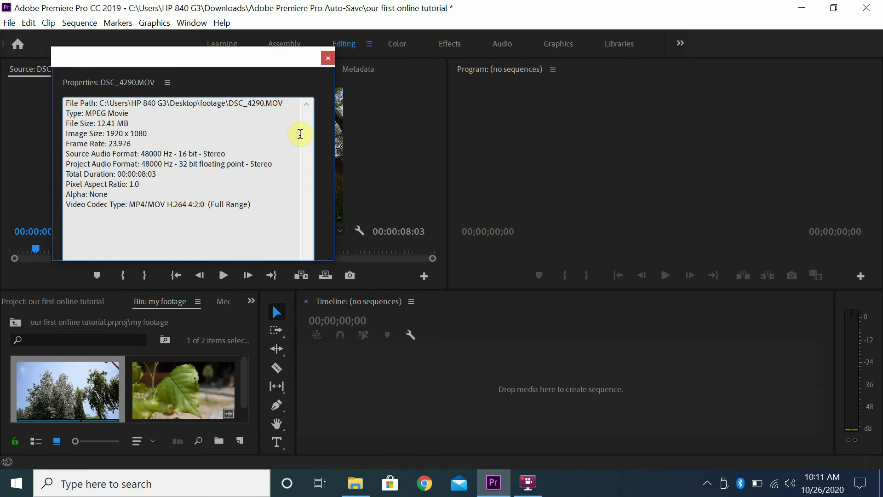
pyautogui.click(327, 59)
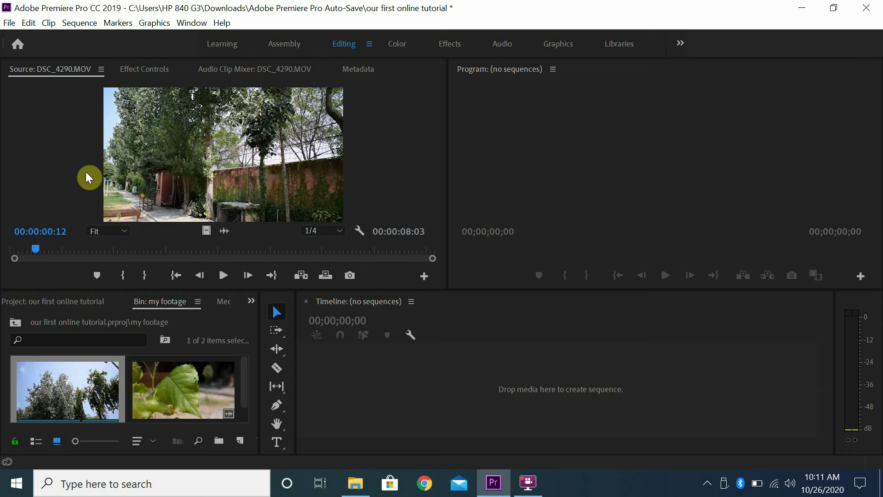
# Step through DSC_4290.MOV frame by frame in the Source Monitor up to 00:00:01:00.
pyautogui.click(106, 269)
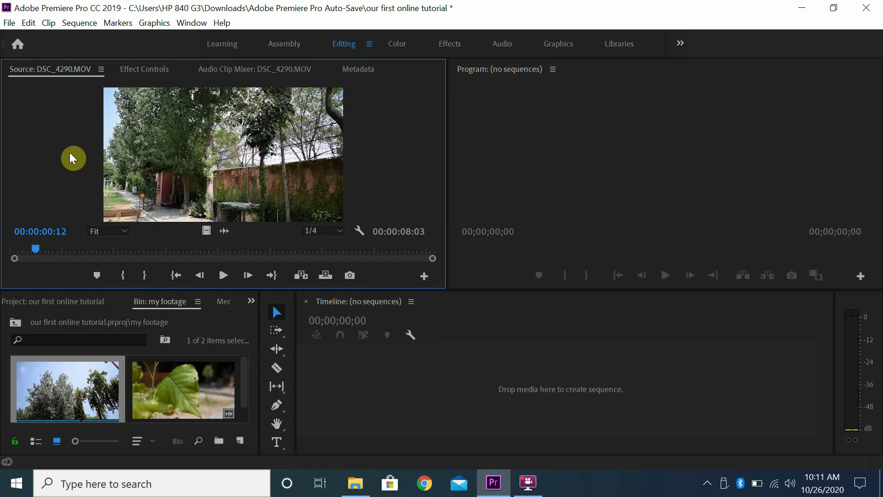
pyautogui.press('Right')
pyautogui.press('Right')
pyautogui.press('Right')
pyautogui.press('Right')
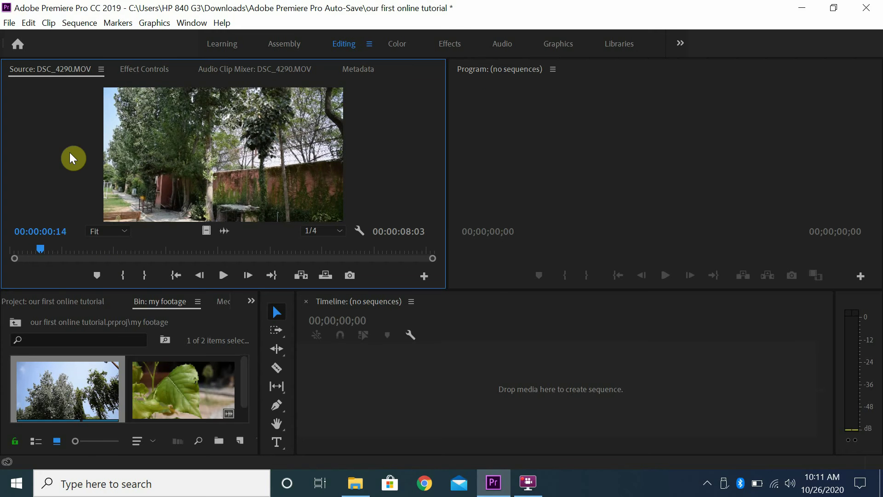
pyautogui.press('Right')
pyautogui.press('Right')
pyautogui.press('Right')
pyautogui.press('Right')
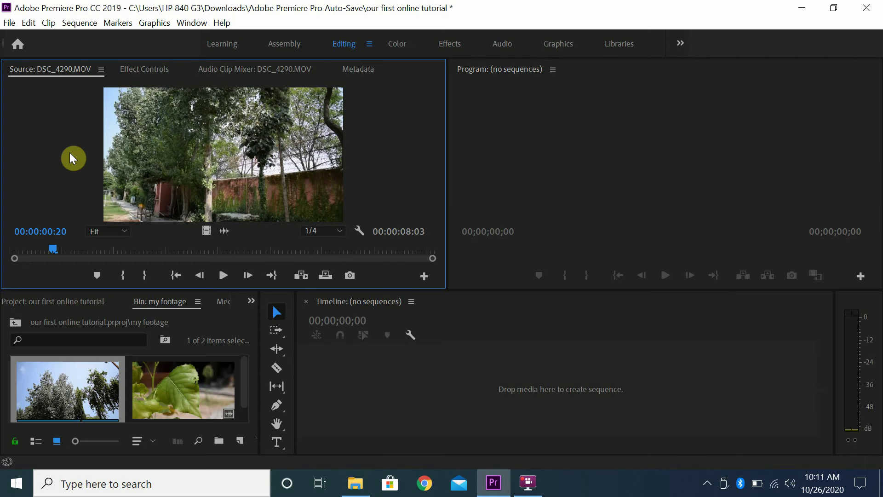
pyautogui.press('Right')
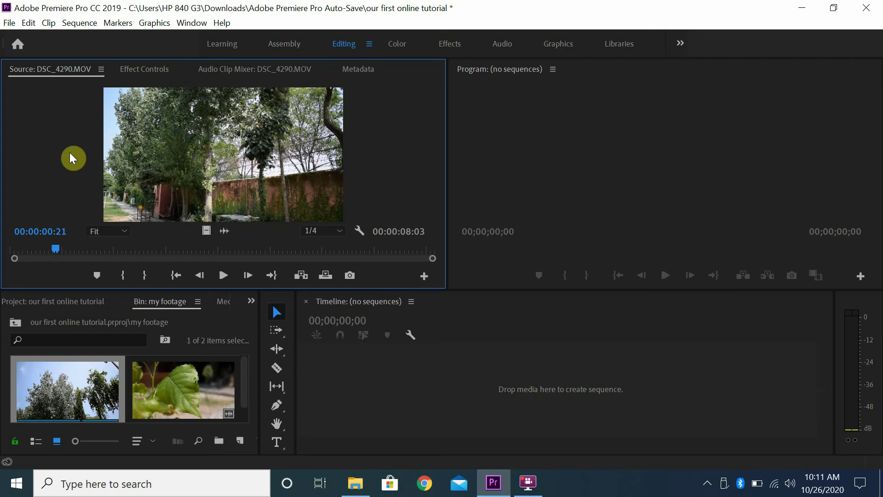
pyautogui.press('Right')
pyautogui.press('Right')
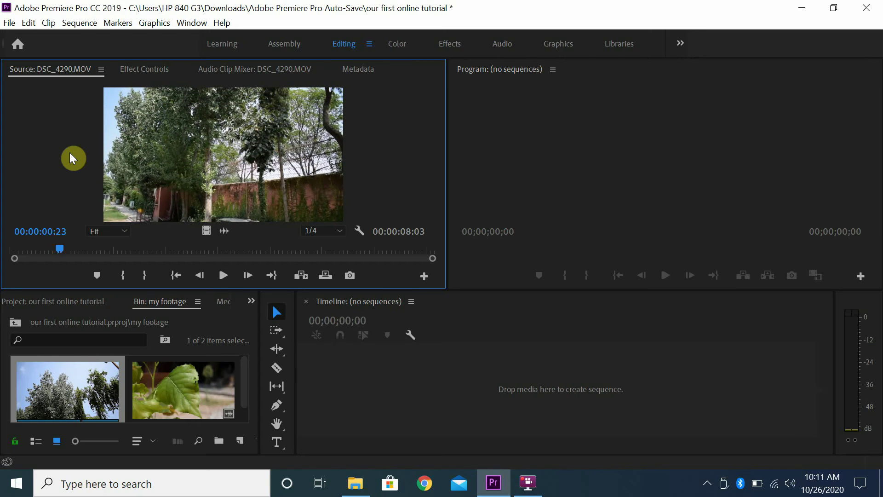
pyautogui.press('Right')
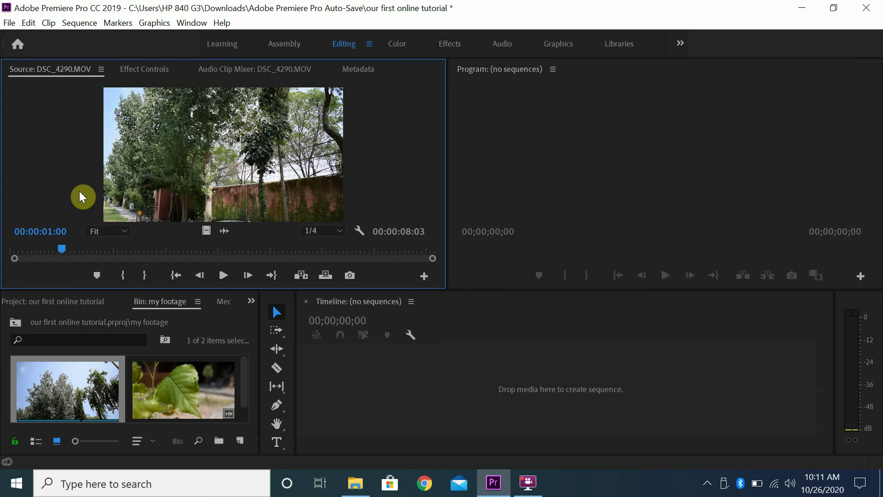
# Play and stop DSC_4290.MOV in the Source Monitor, then shuttle it backward and forward, ending at 00:00:01:02.
pyautogui.press('space')
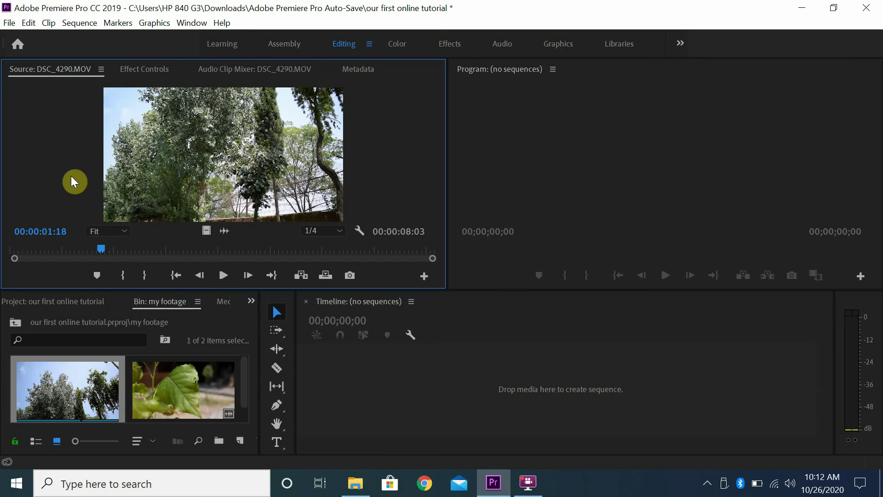
pyautogui.press('space')
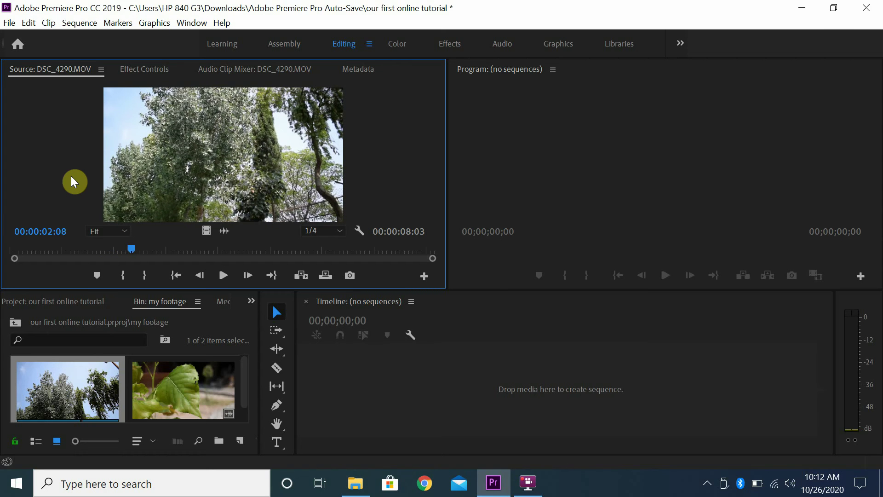
pyautogui.press('j')
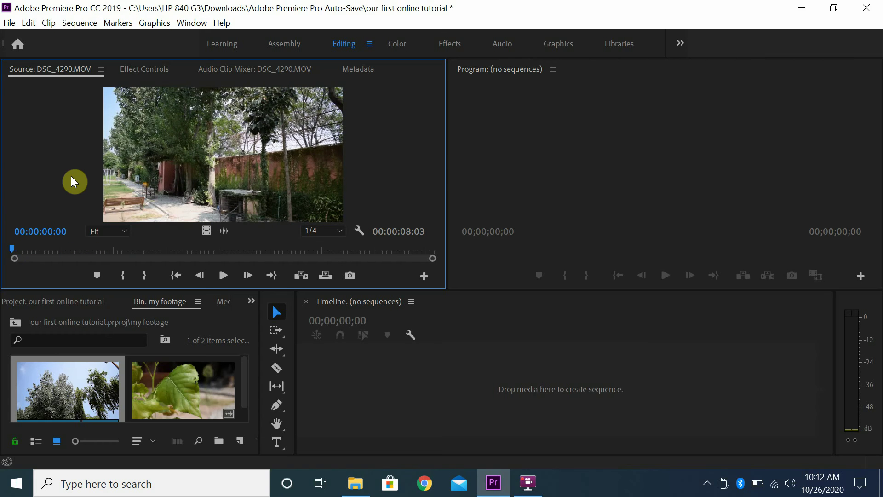
pyautogui.press('l')
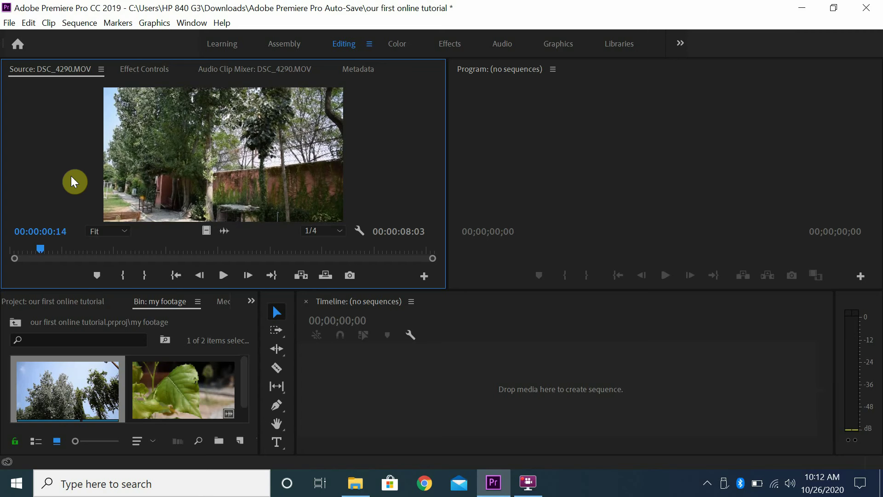
pyautogui.press('j')
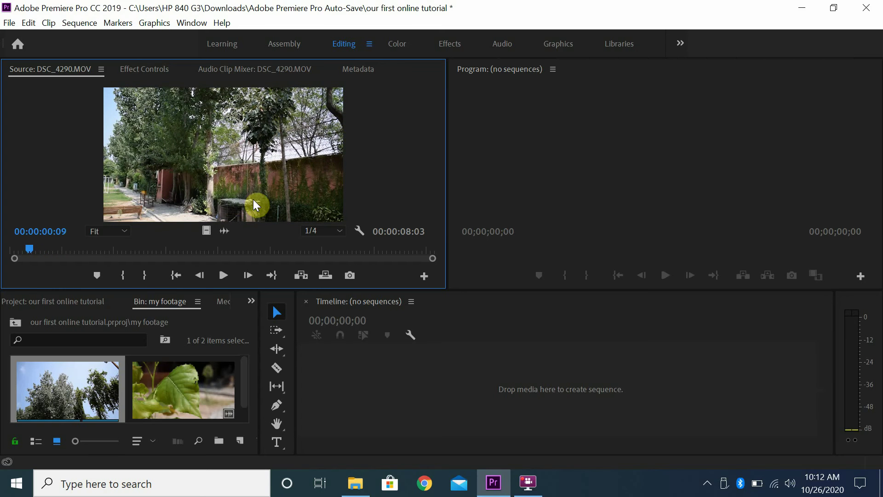
pyautogui.press('l')
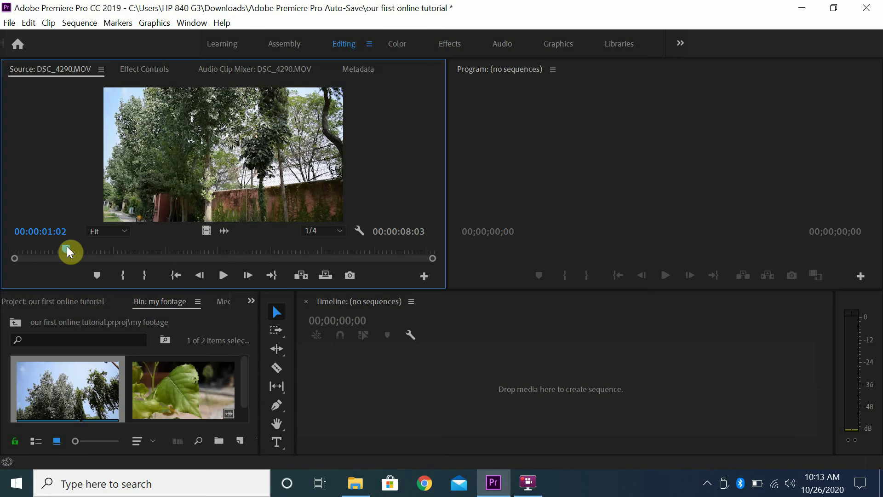
# Zoom the Source Monitor's time ruler in and out around the playhead, ending at 00:00:01:01 with the whole clip shown.
pyautogui.scroll(3, 67, 251)
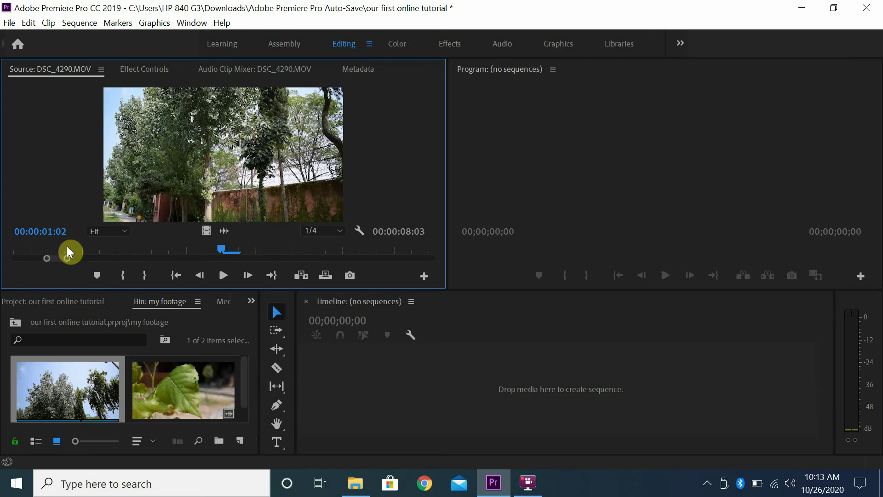
pyautogui.scroll(-4, 67, 251)
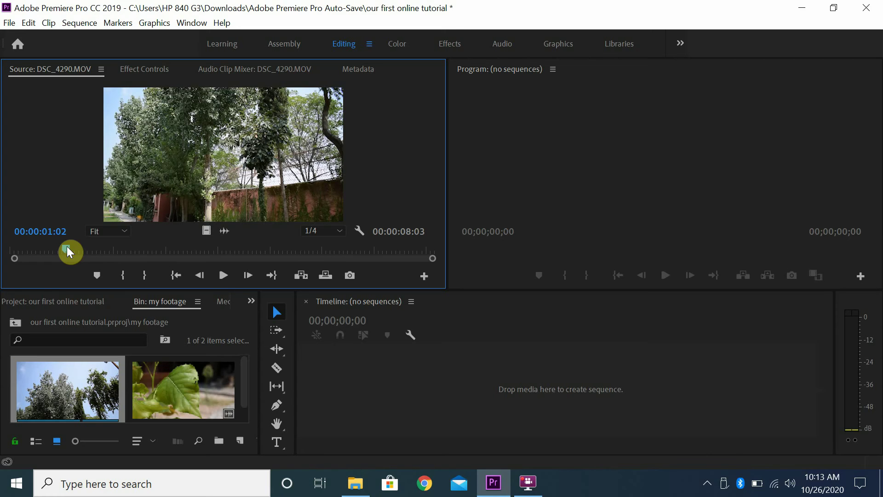
pyautogui.scroll(4, 68, 251)
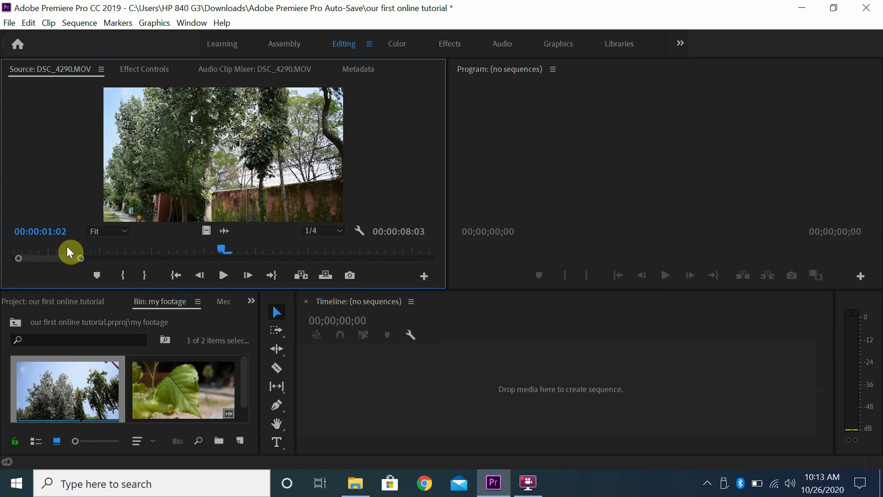
pyautogui.scroll(2, 68, 246)
pyautogui.press('j')
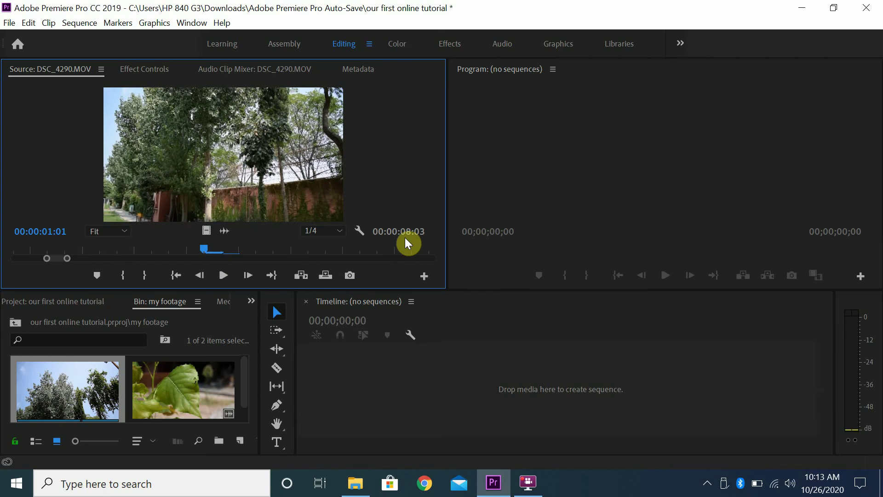
pyautogui.press('l')
pyautogui.press('-')
pyautogui.press('-')
pyautogui.press('-')
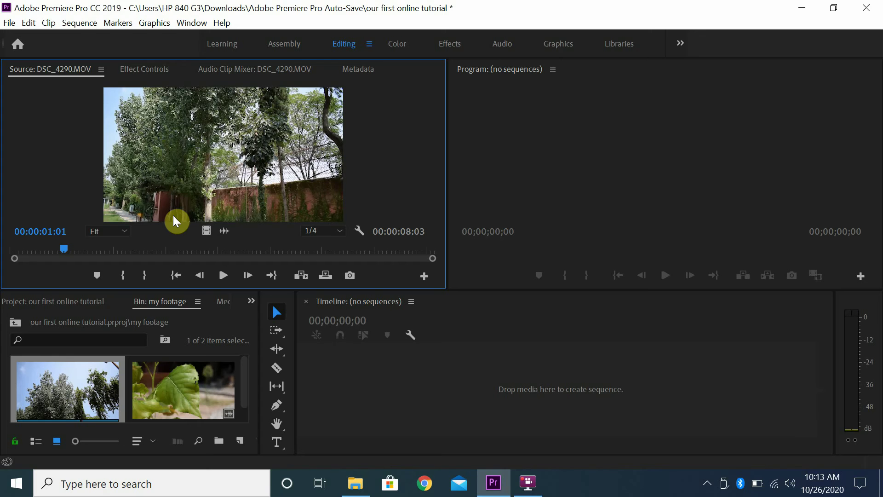
# Mark an In point at 00:00:01:01 and an Out point at 00:00:03:17 on DSC_4290.MOV, and scrub back to 00:00:03:14.
pyautogui.press('i')
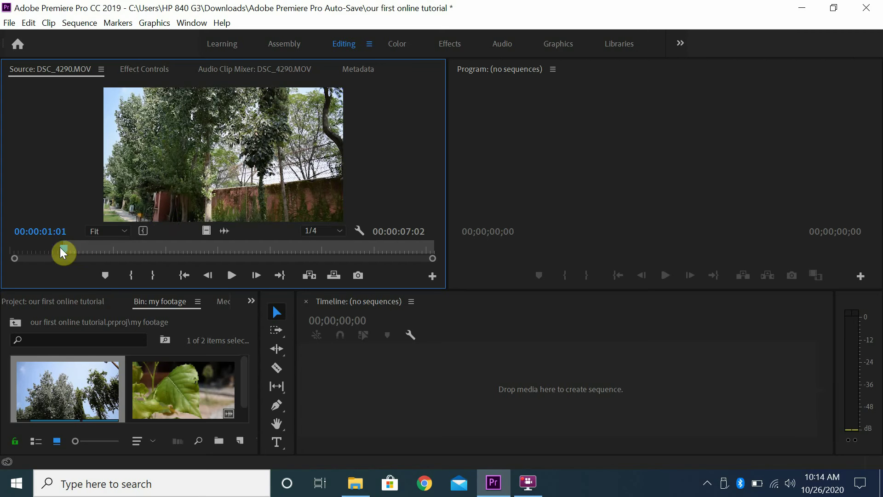
pyautogui.click(48, 247)
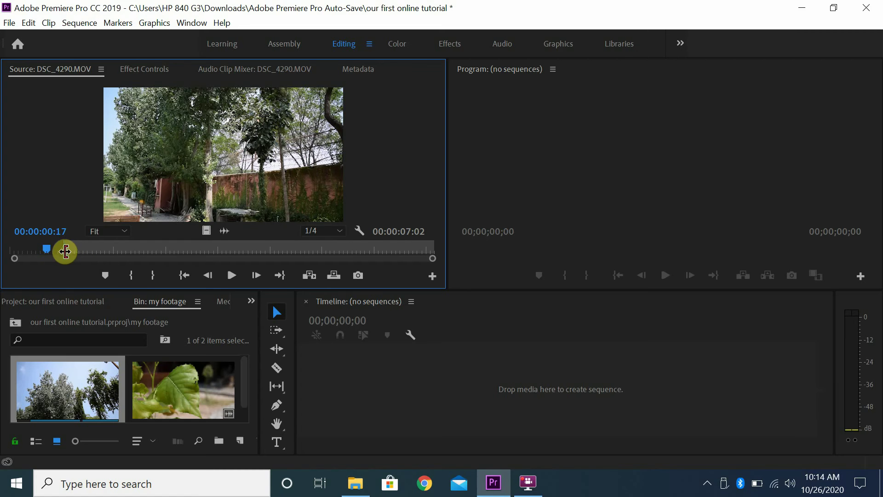
pyautogui.moveTo(44, 247); pyautogui.dragTo(201, 241)
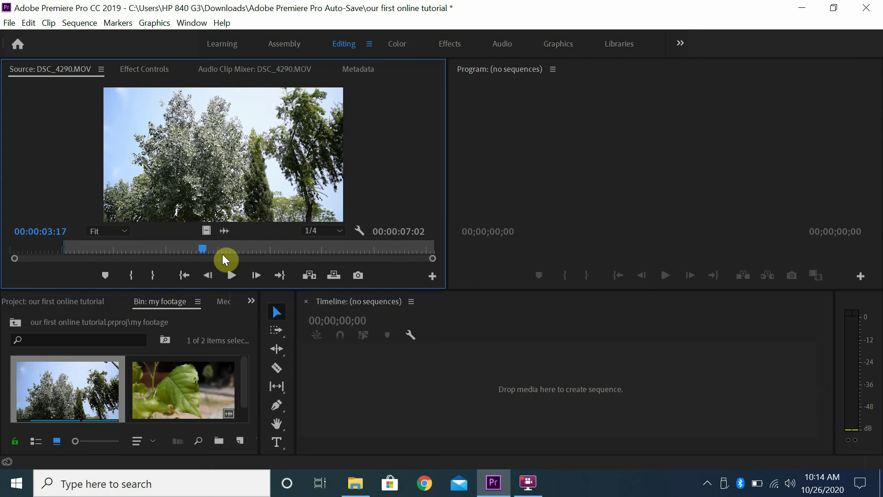
pyautogui.press('o')
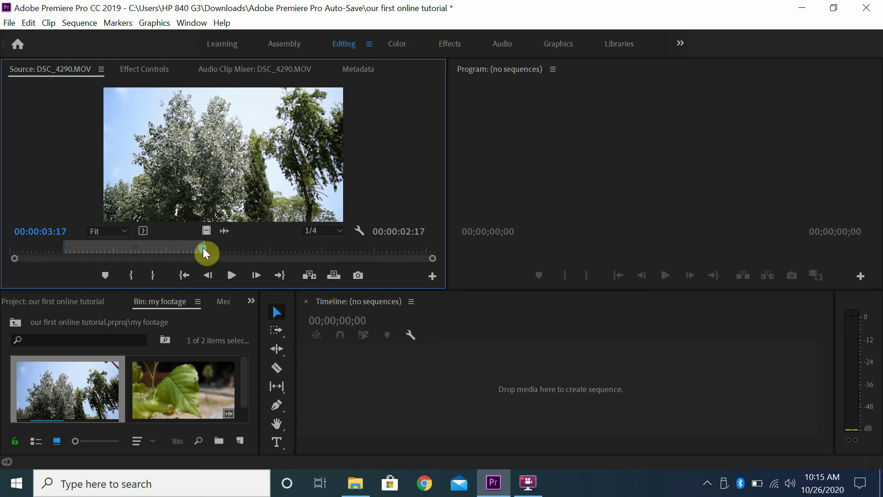
pyautogui.moveTo(203, 252)
pyautogui.mouseDown()
pyautogui.moveTo(187, 255)
pyautogui.moveTo(196, 252)
pyautogui.mouseUp()
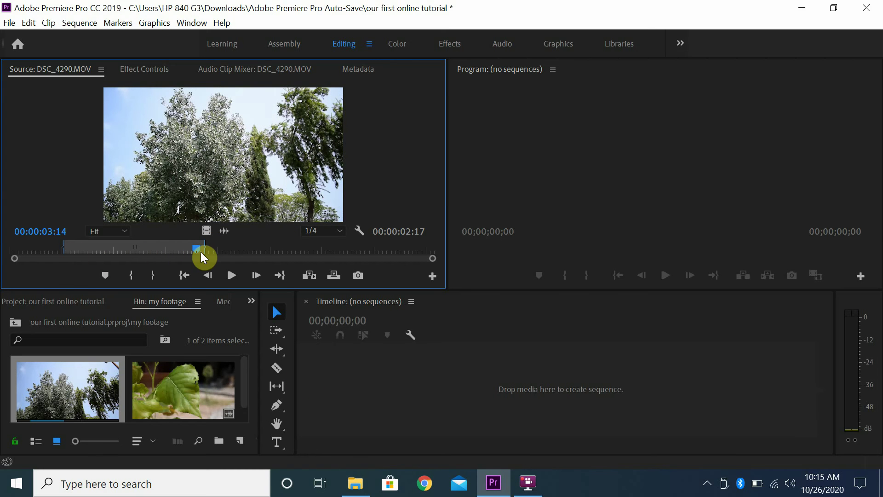
# Create a sequence in the empty timeline from the marked section of DSC_4290.MOV, and return the playhead to 00:00:00:00.
pyautogui.moveTo(242, 374)
pyautogui.mouseDown()
pyautogui.moveTo(243, 361)
pyautogui.moveTo(247, 382)
pyautogui.mouseUp()
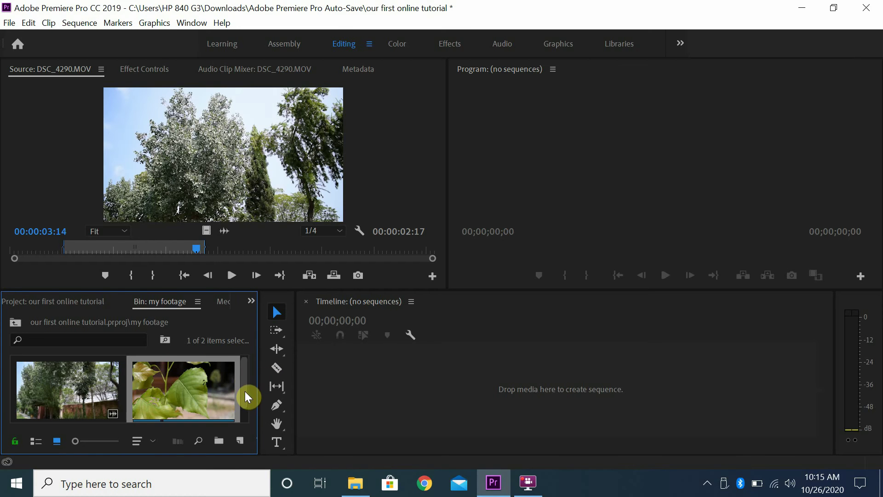
pyautogui.scroll(-1, 245, 392)
pyautogui.click(66, 378)
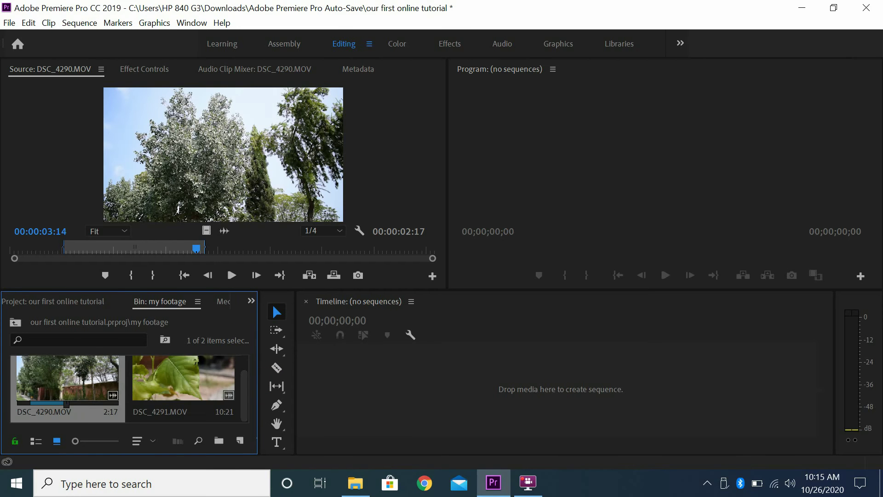
pyautogui.click(79, 404)
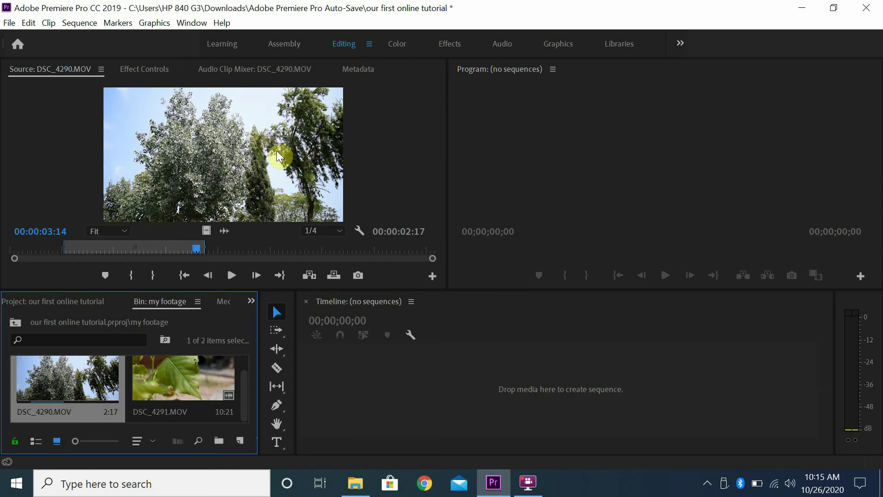
pyautogui.click(289, 164)
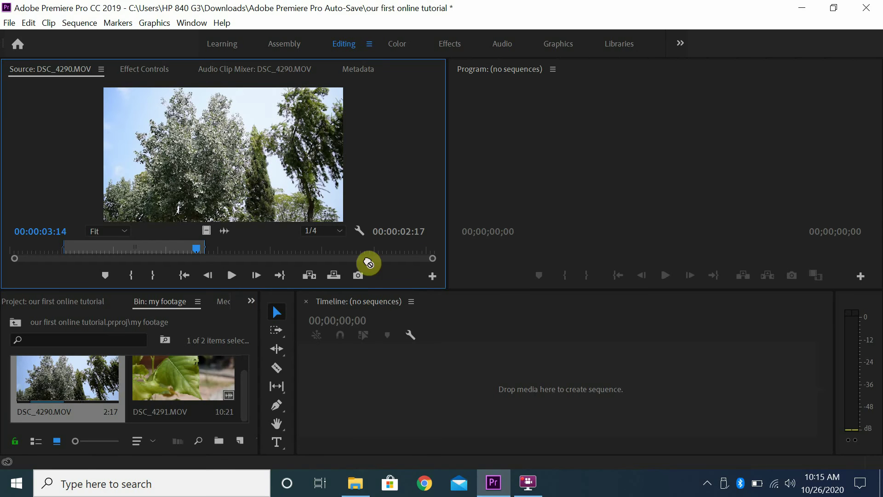
pyautogui.moveTo(459, 348); pyautogui.dragTo(502, 376)
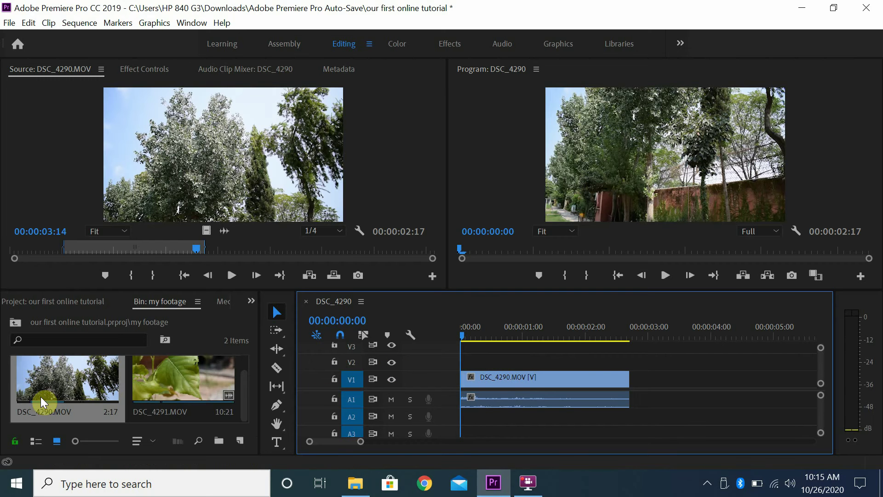
pyautogui.click(489, 329)
pyautogui.moveTo(490, 328); pyautogui.dragTo(456, 328)
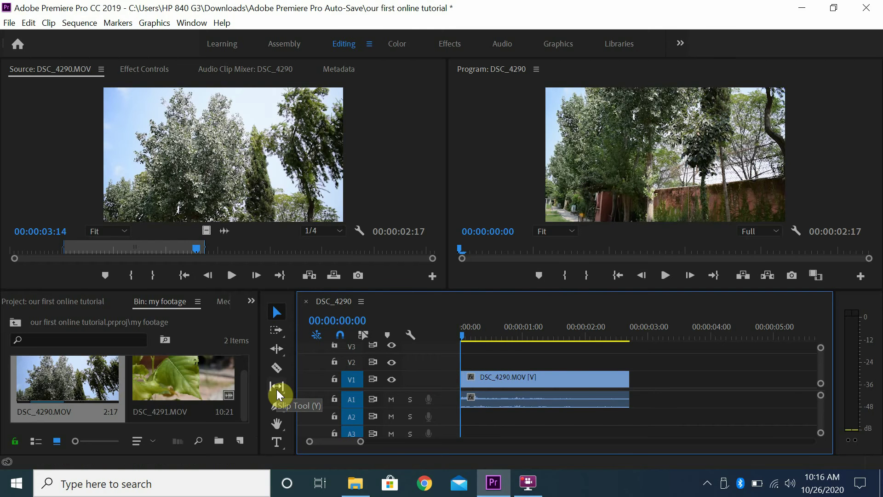
# Create a new sequence named Sequence 01 in the my footage bin with the DSLR 720p24 preset.
pyautogui.click(250, 384)
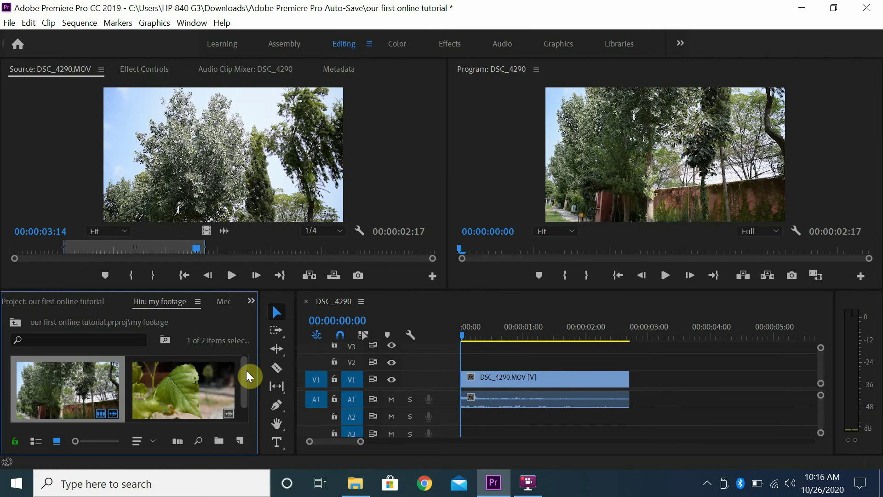
pyautogui.moveTo(248, 376); pyautogui.dragTo(249, 410)
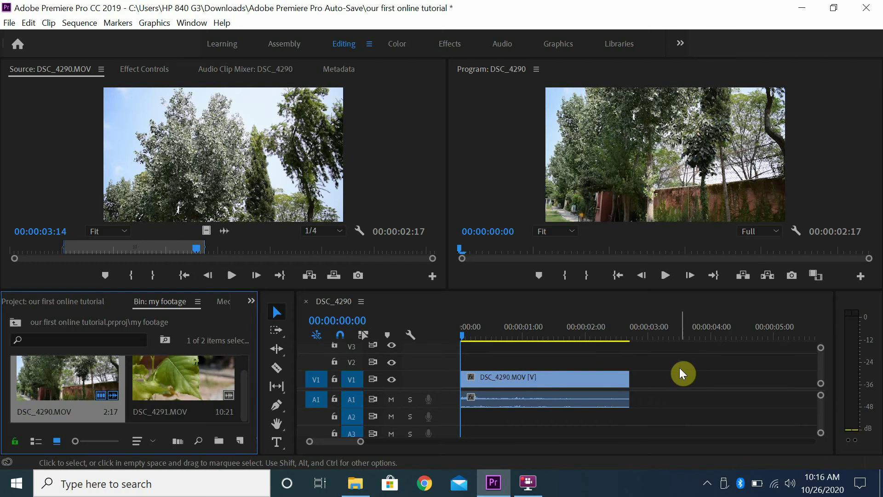
pyautogui.click(239, 440)
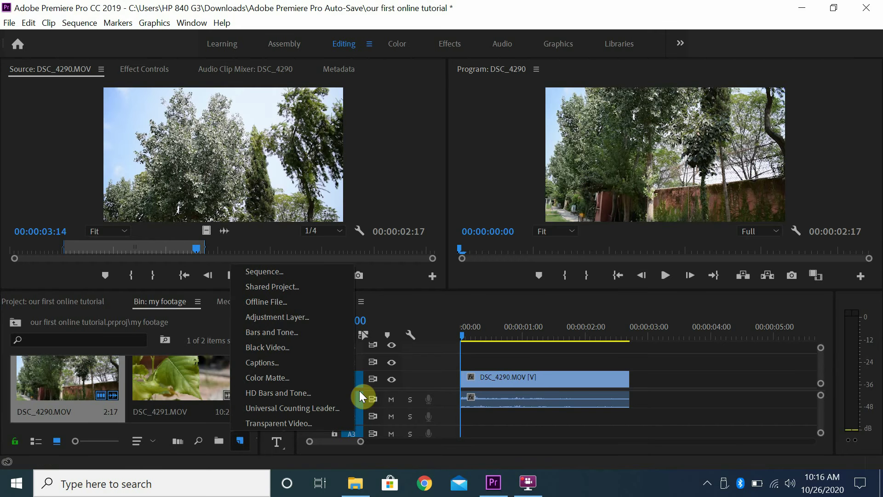
pyautogui.click(286, 272)
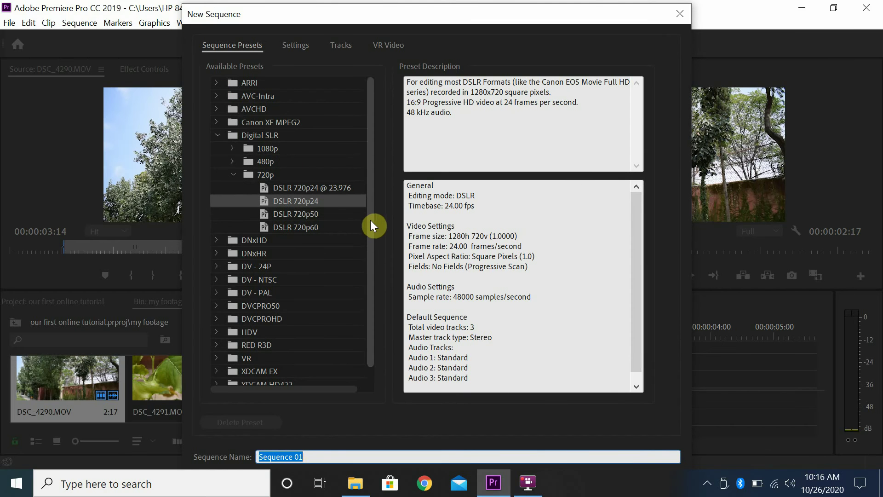
pyautogui.moveTo(370, 220); pyautogui.dragTo(358, 170)
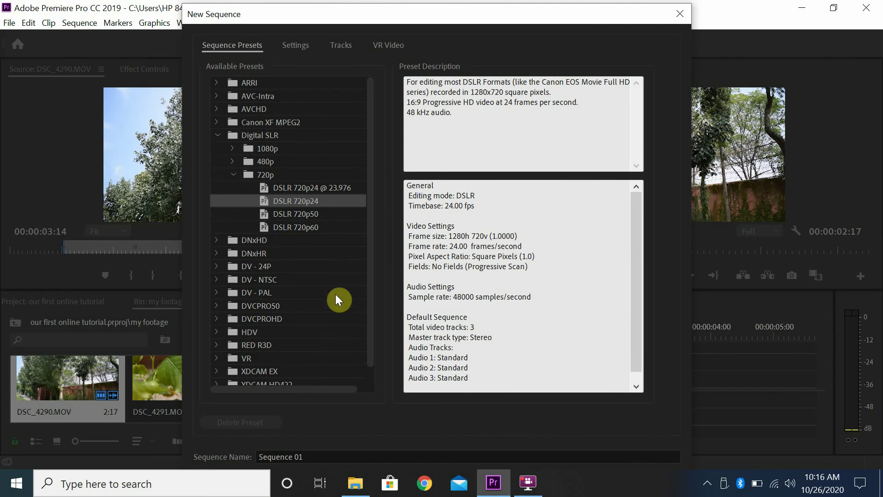
pyautogui.moveTo(579, 21)
pyautogui.mouseDown()
pyautogui.moveTo(573, 6)
pyautogui.moveTo(573, 18)
pyautogui.mouseUp()
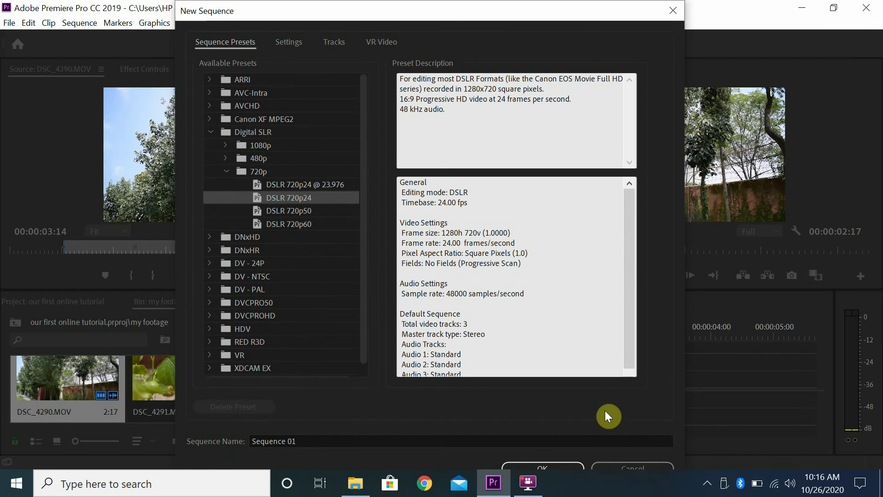
pyautogui.moveTo(487, 15); pyautogui.dragTo(473, 1)
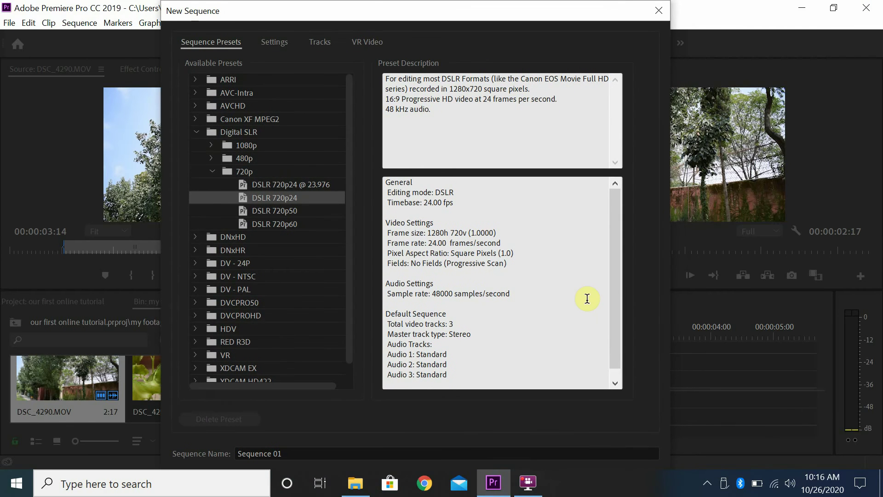
pyautogui.press('Return')
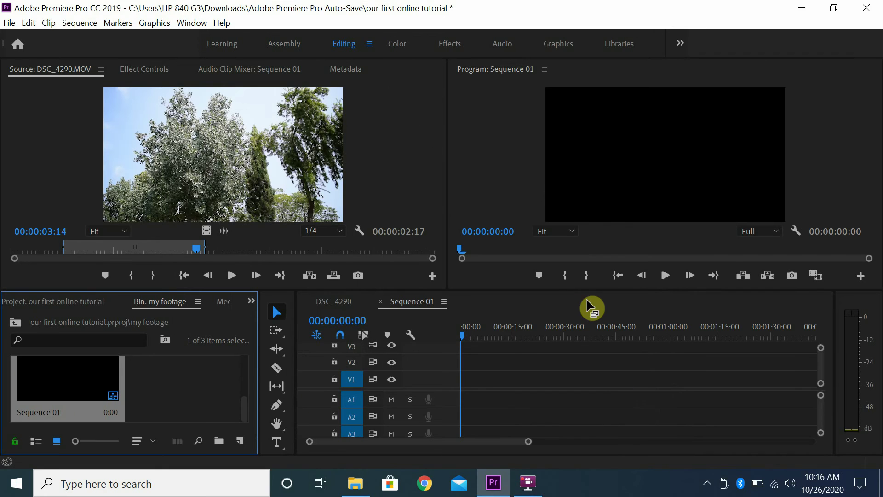
# Scrub Sequence 01 back to its start and compare its timeline with the DSC_4290 sequence, ending on DSC_4290.
pyautogui.click(506, 333)
pyautogui.moveTo(500, 332); pyautogui.dragTo(458, 332)
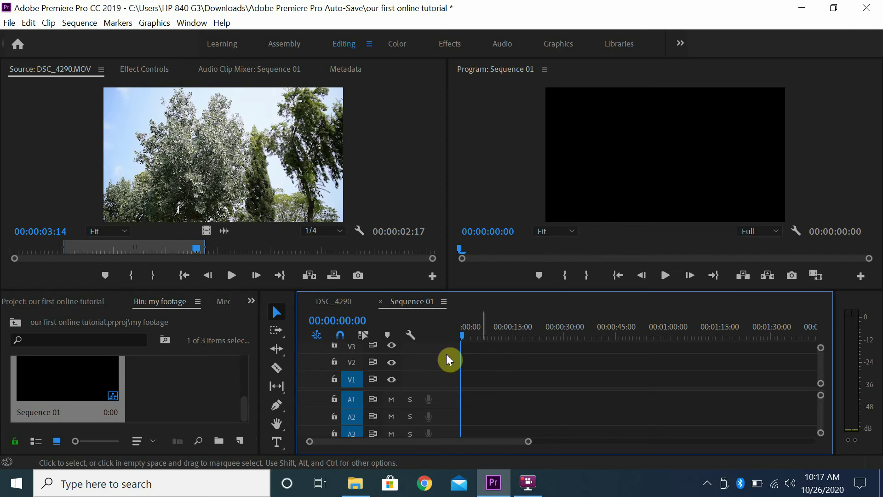
pyautogui.click(336, 302)
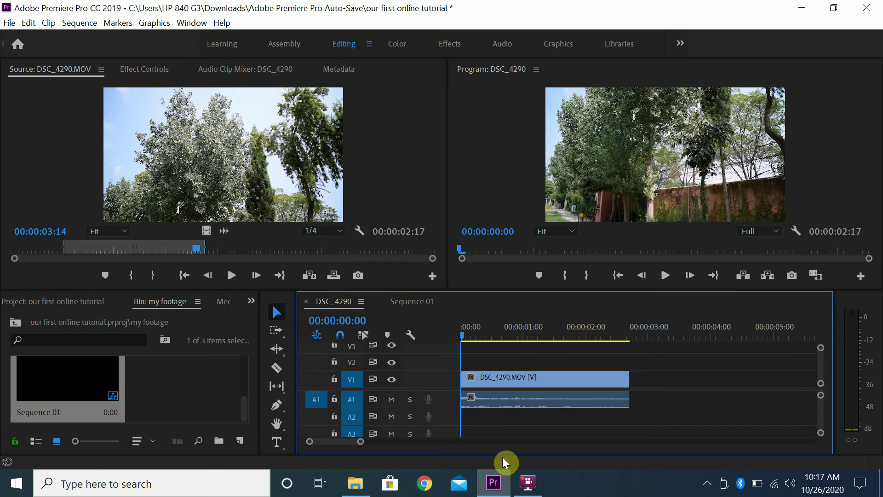
pyautogui.click(409, 304)
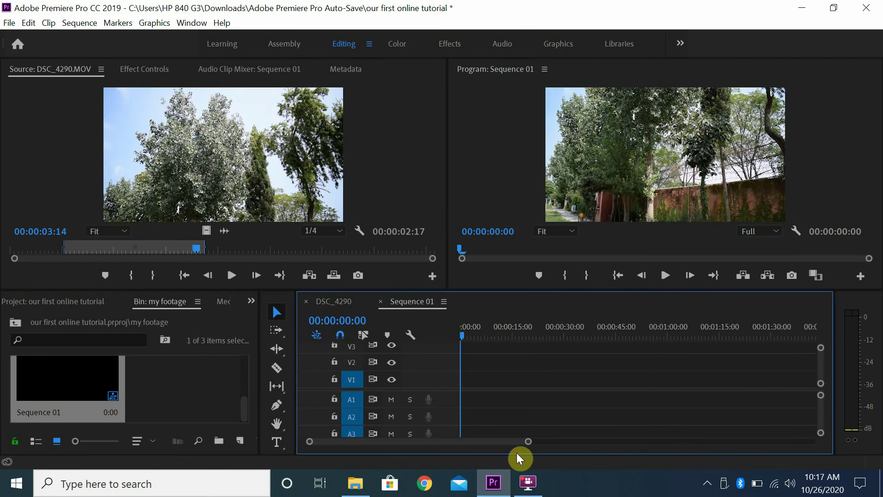
pyautogui.click(334, 302)
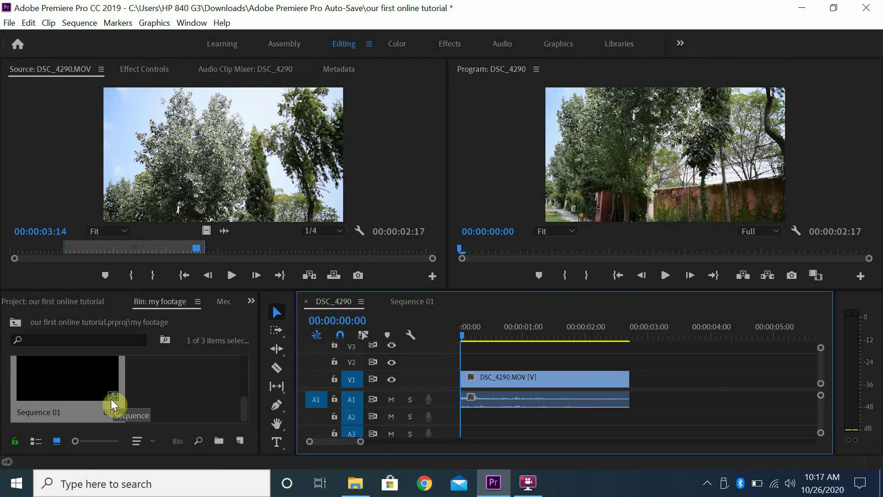
# Look through the my footage bin, enlarge it to fill the workspace and go up to the project's root level.
pyautogui.click(243, 409)
pyautogui.moveTo(243, 410); pyautogui.dragTo(246, 385)
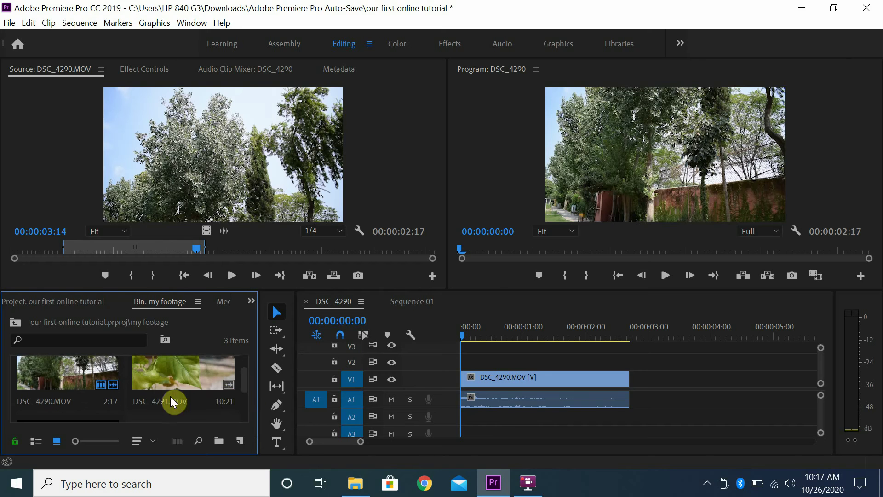
pyautogui.moveTo(247, 381); pyautogui.dragTo(246, 402)
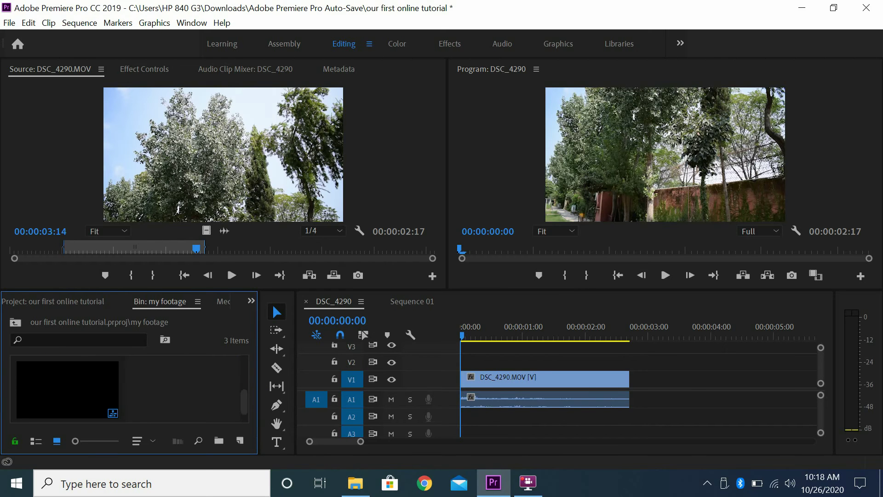
pyautogui.press('`')
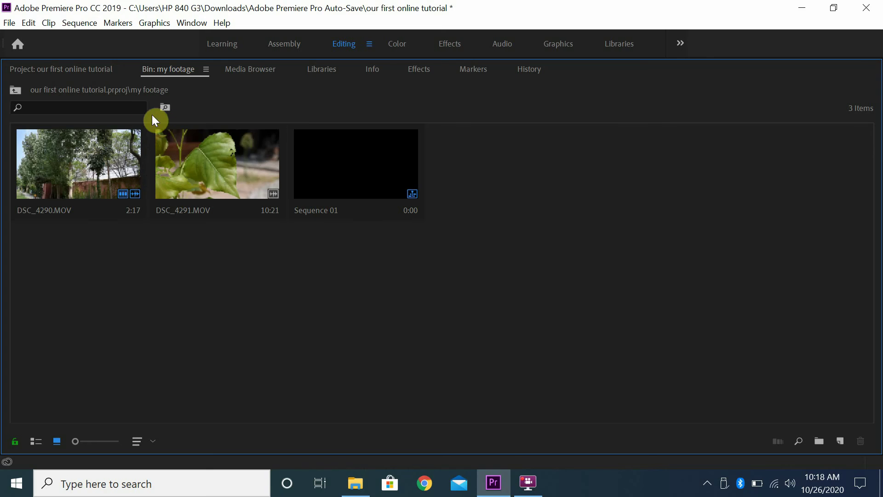
pyautogui.click(16, 90)
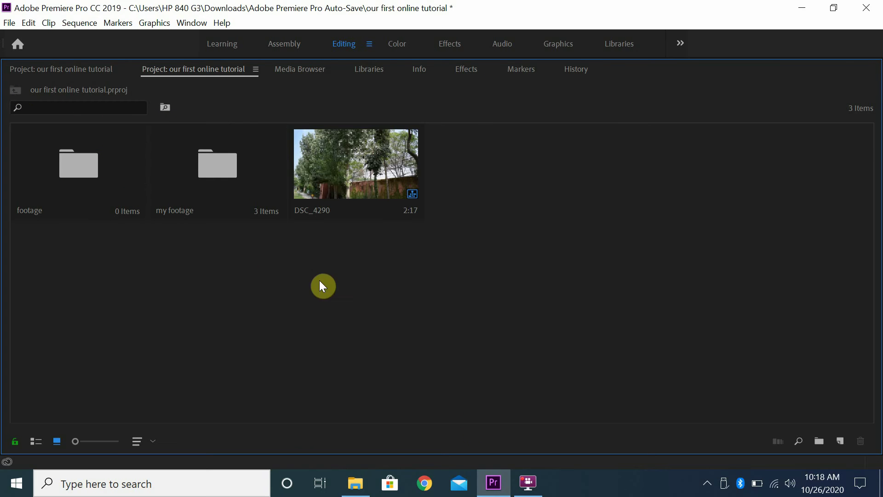
# Examine the my footage bin and the DSC_4290 sequence at the project's root level, and restore the normal panel layout.
pyautogui.click(214, 184)
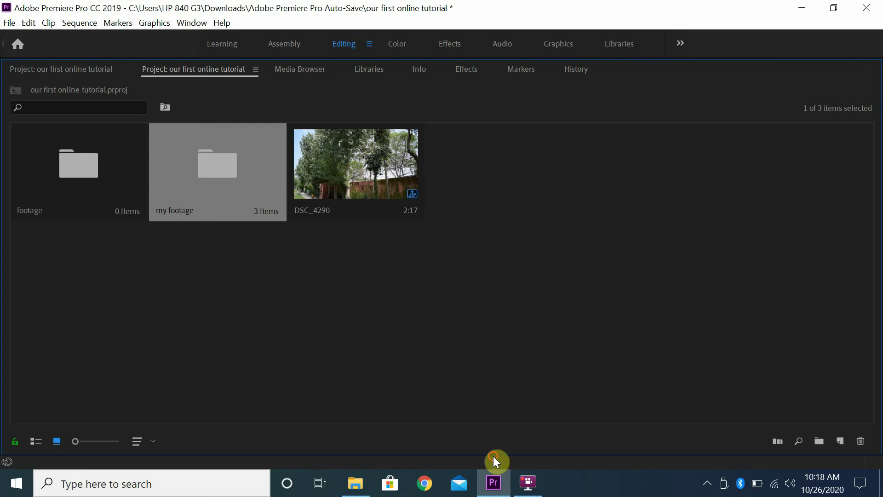
pyautogui.click(325, 272)
pyautogui.click(359, 184)
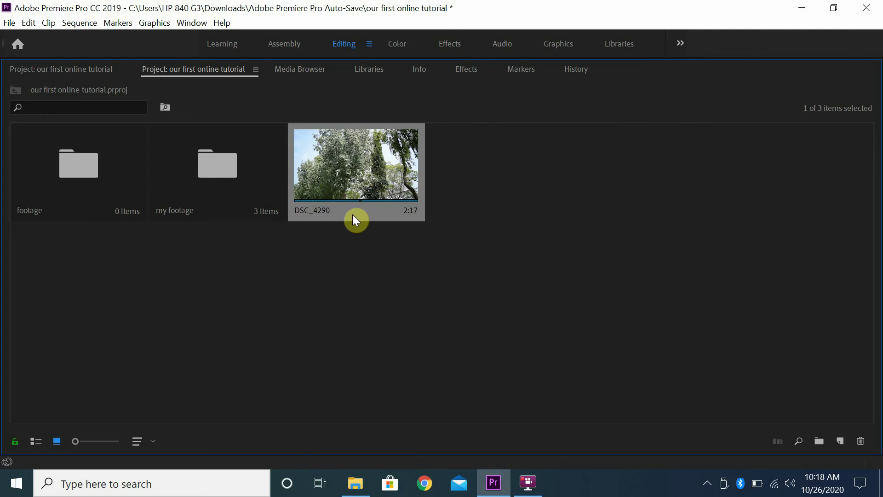
pyautogui.click(380, 264)
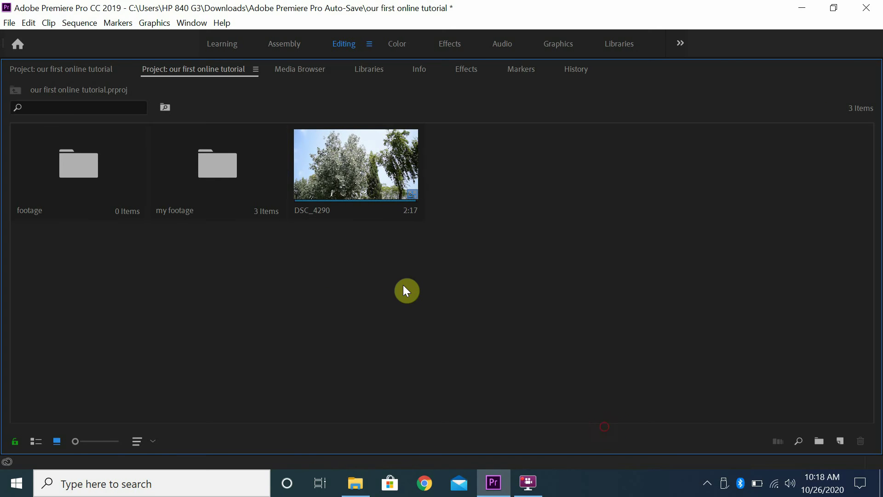
pyautogui.click(402, 175)
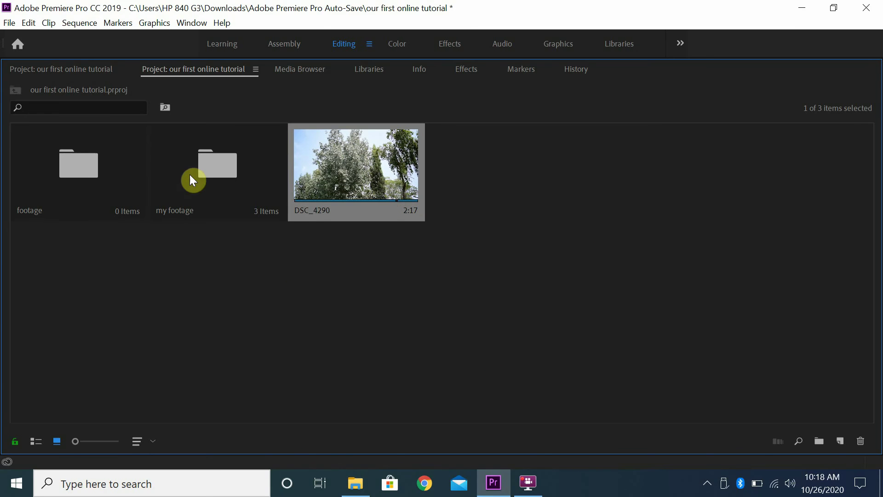
pyautogui.click(244, 184)
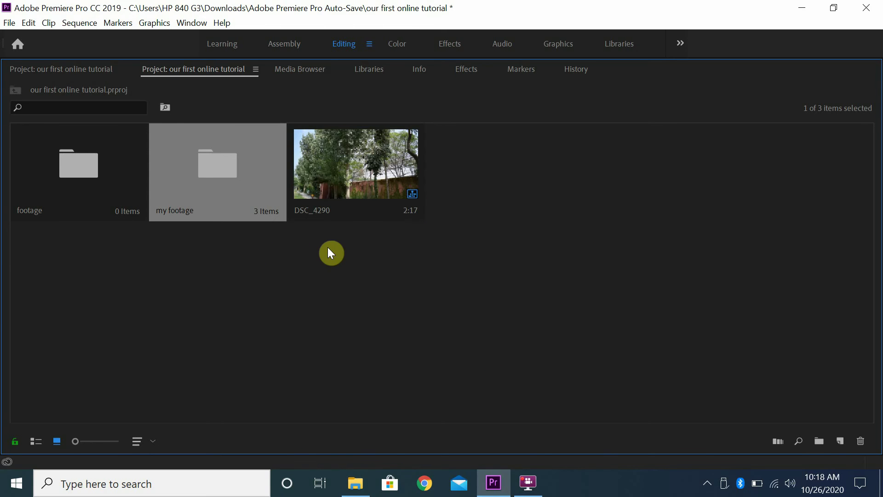
pyautogui.click(314, 265)
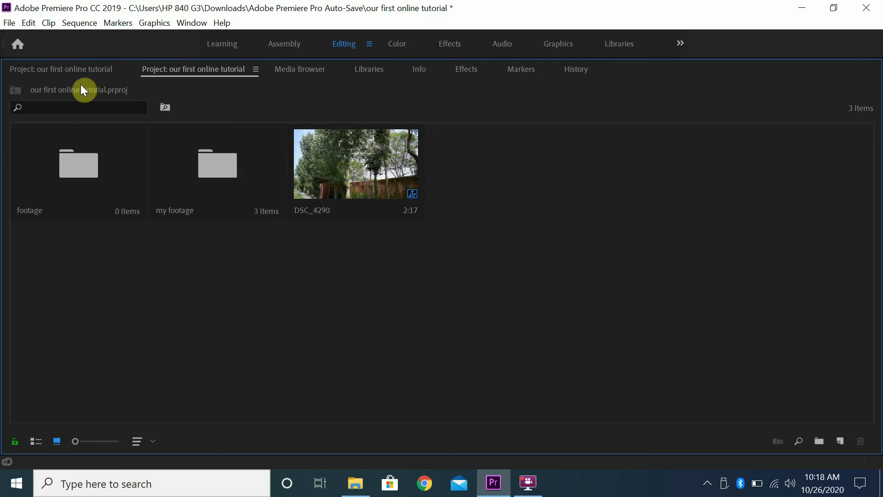
pyautogui.hotkey('shift', '1')
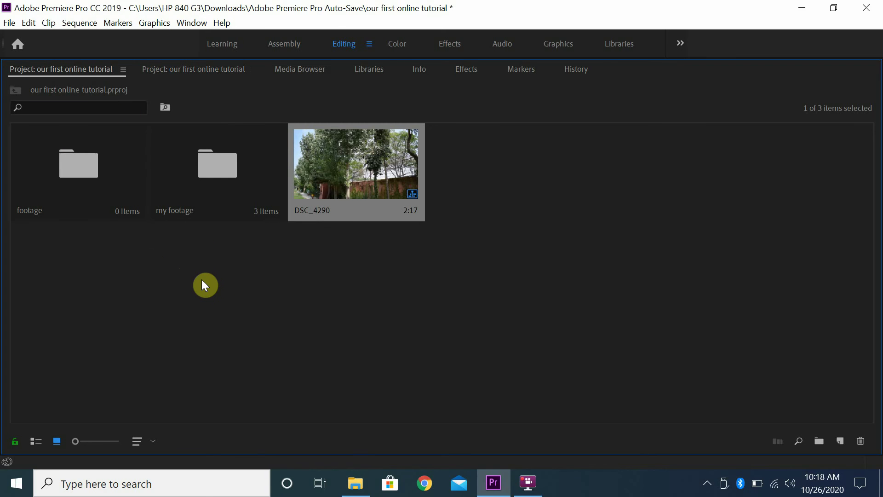
pyautogui.press('`')
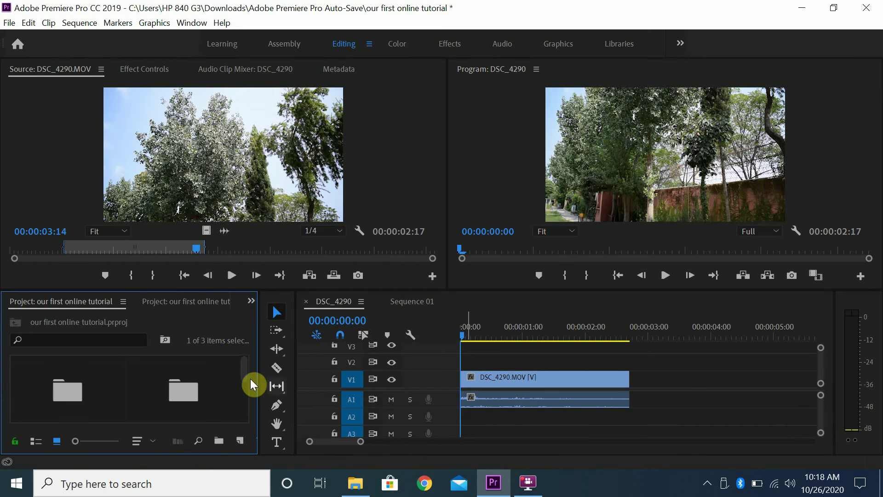
# Switch the timeline to Sequence 01 and open the my footage bin to show its clips.
pyautogui.scroll(-1, 244, 375)
pyautogui.scroll(1, 244, 375)
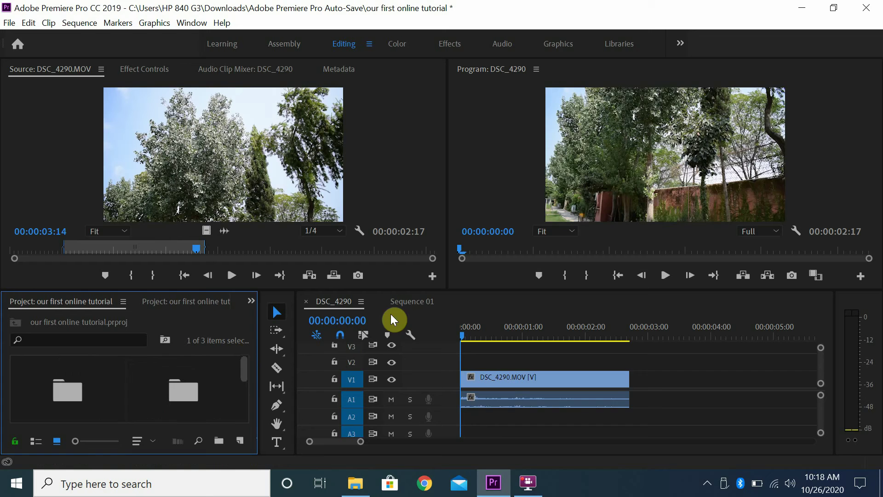
pyautogui.click(414, 302)
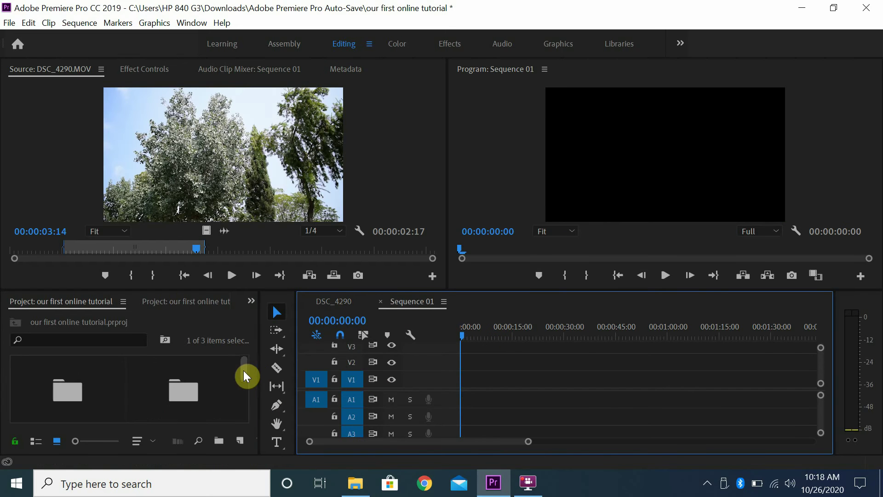
pyautogui.moveTo(244, 371)
pyautogui.mouseDown()
pyautogui.moveTo(244, 405)
pyautogui.moveTo(255, 371)
pyautogui.moveTo(255, 380)
pyautogui.mouseUp()
pyautogui.click(215, 375)
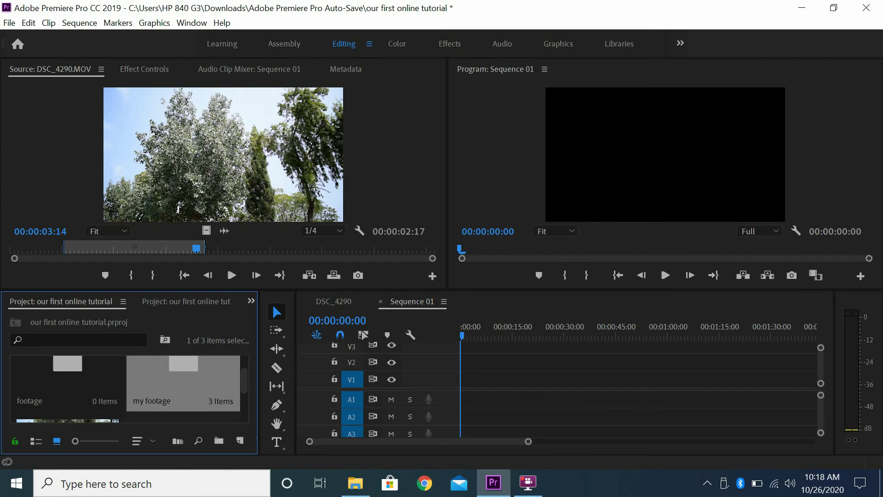
pyautogui.doubleClick(214, 375)
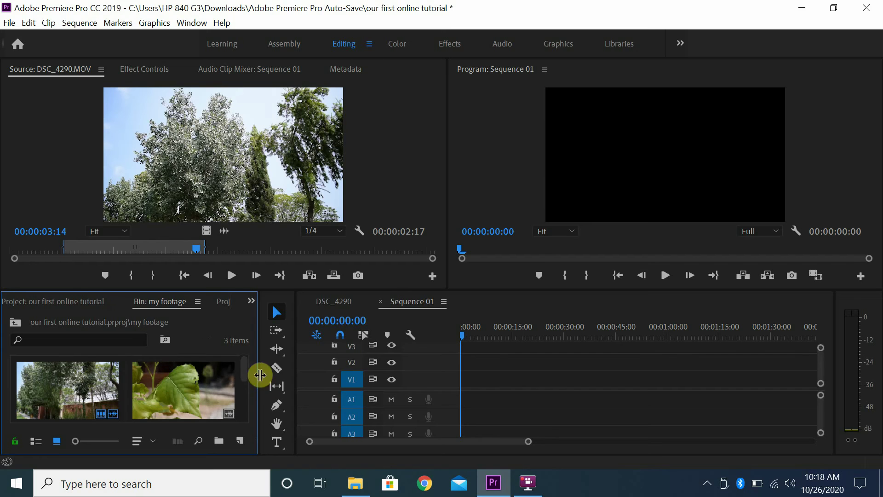
pyautogui.scroll(-1, 245, 377)
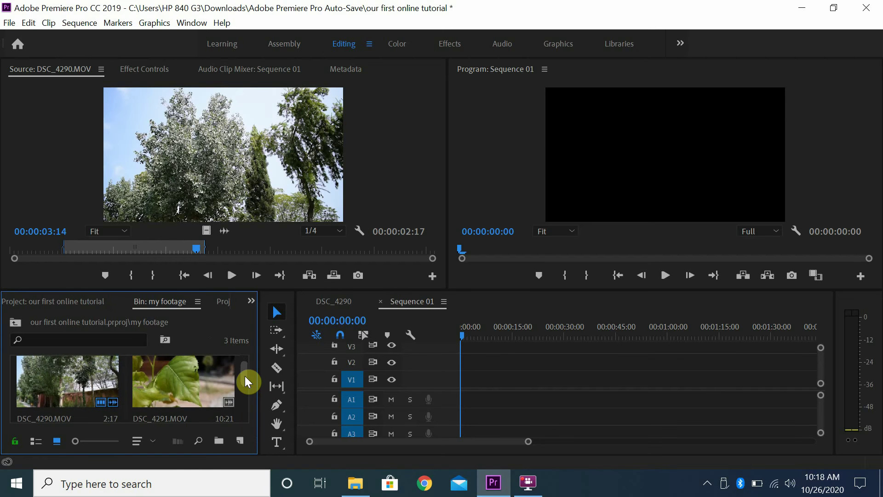
# Load DSC_4291.MOV into the Source Monitor and move its playhead to 00:00:04:16.
pyautogui.click(176, 379)
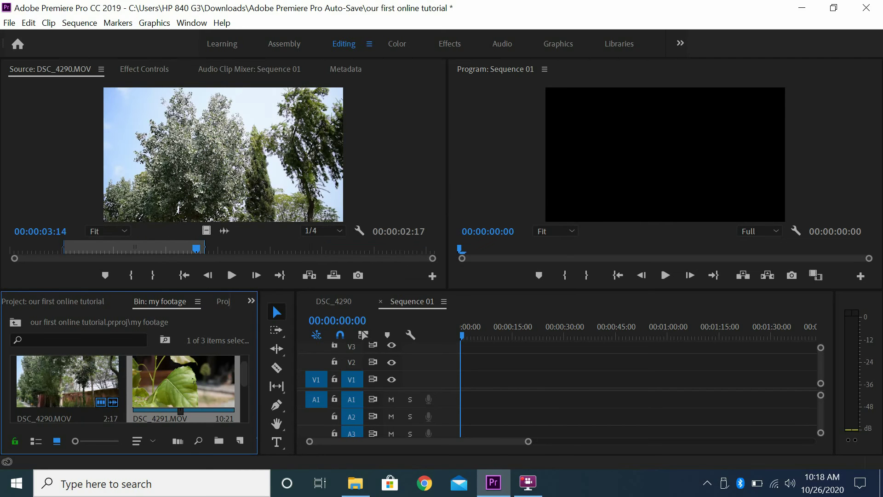
pyautogui.doubleClick(211, 370)
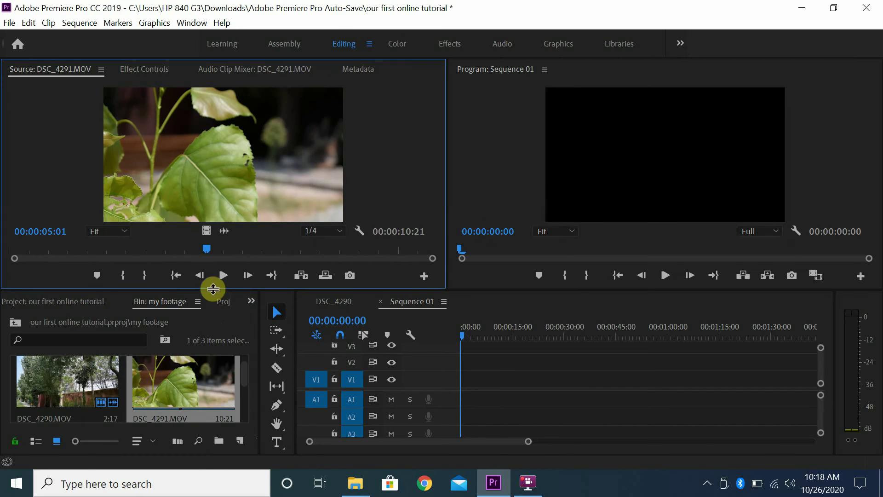
pyautogui.moveTo(208, 249); pyautogui.dragTo(193, 249)
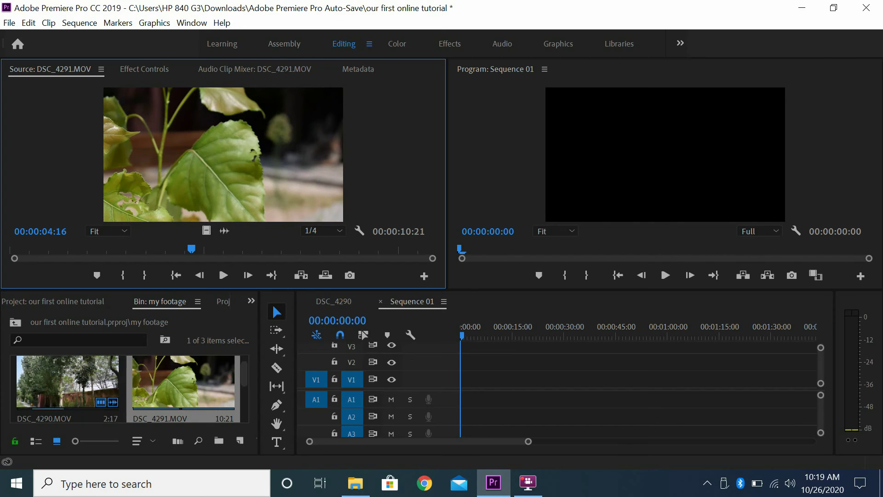
# Place DSC_4291.MOV at the start of Sequence 01 on V1 and A1, changing the sequence settings to match the clip.
pyautogui.click(100, 373)
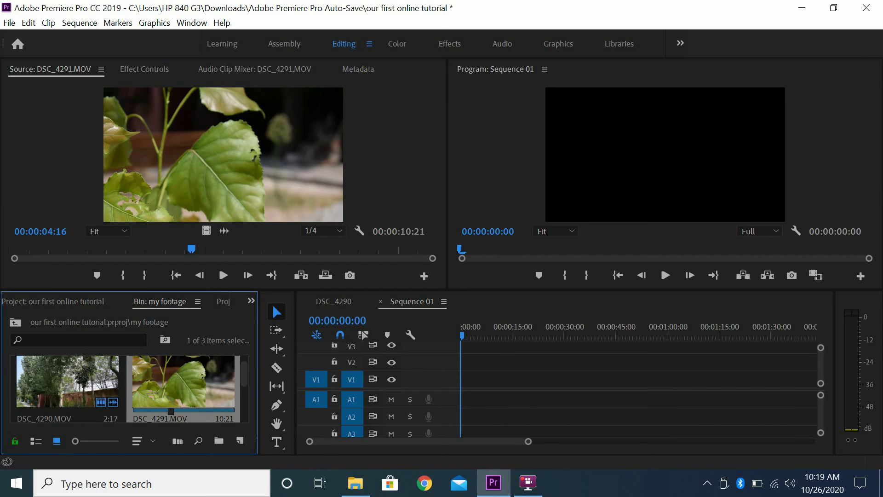
pyautogui.moveTo(171, 371); pyautogui.dragTo(461, 390)
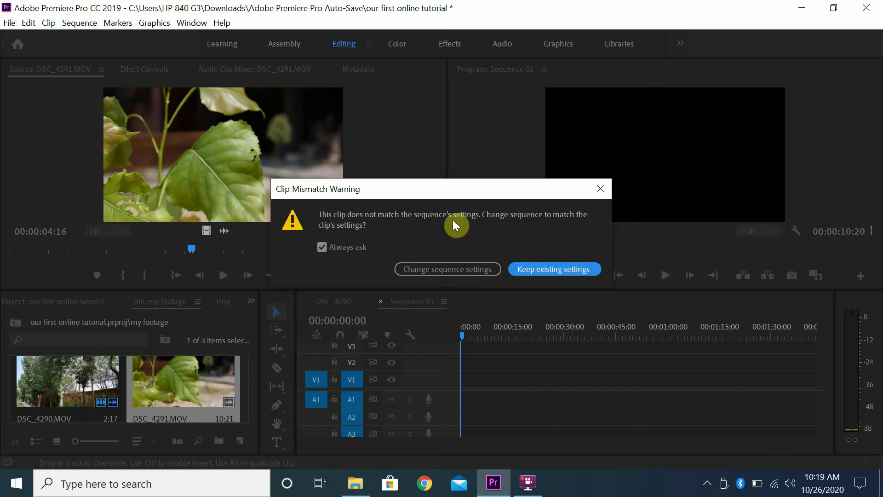
pyautogui.click(454, 270)
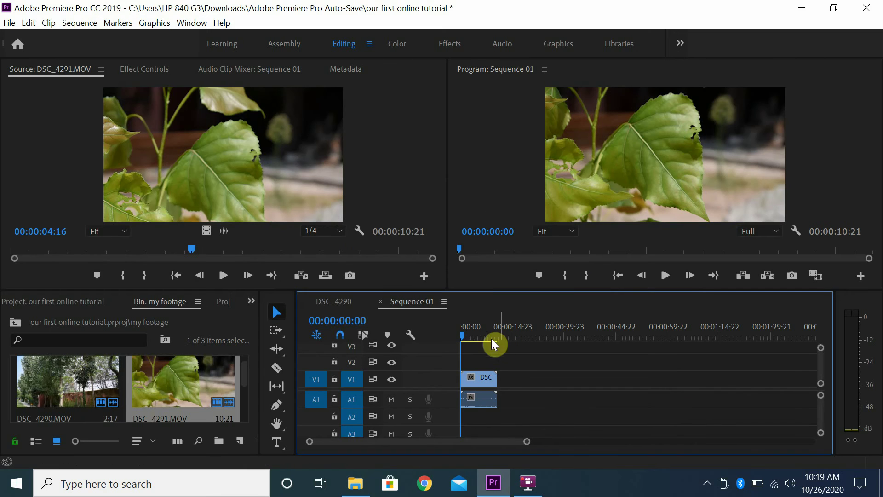
# Scrub through the DSC_4291 clip in Sequence 01, look further down the my footage bin, and return the sequence playhead to 00:00:00:00.
pyautogui.moveTo(462, 332)
pyautogui.mouseDown()
pyautogui.moveTo(474, 333)
pyautogui.moveTo(455, 337)
pyautogui.mouseUp()
pyautogui.click(485, 325)
pyautogui.click(487, 325)
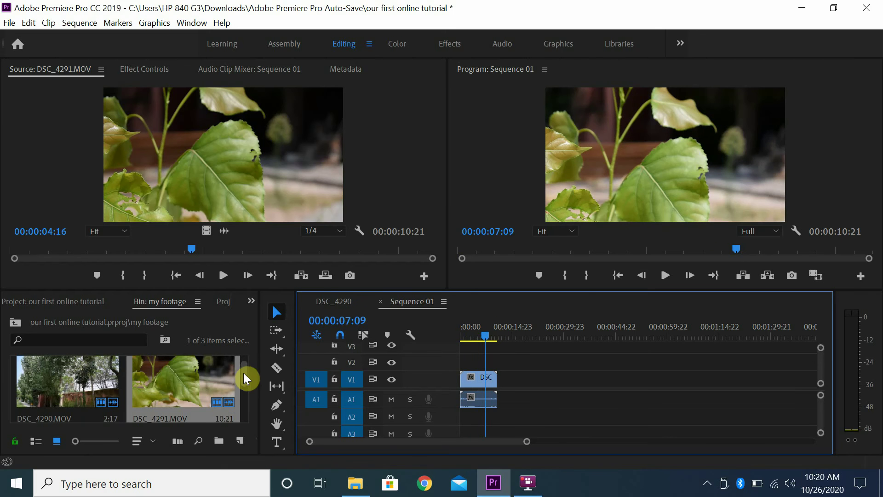
pyautogui.moveTo(244, 373); pyautogui.dragTo(244, 399)
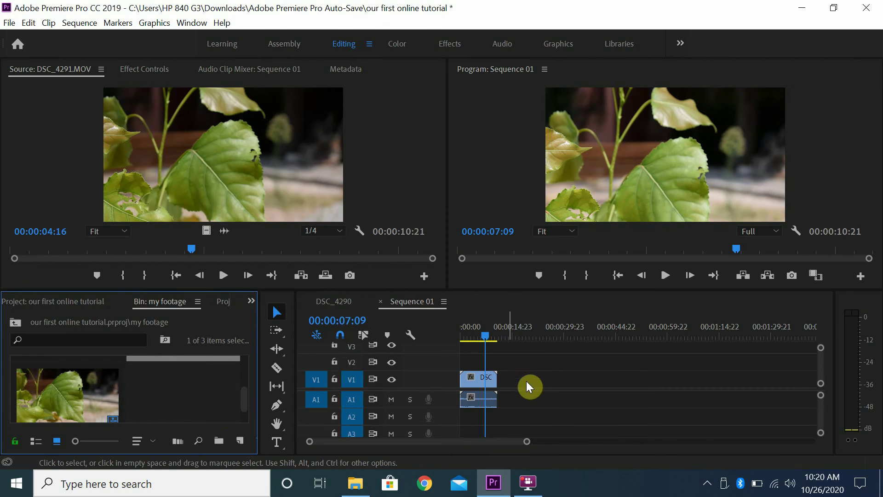
pyautogui.click(469, 338)
pyautogui.moveTo(468, 338); pyautogui.dragTo(457, 332)
pyautogui.click(457, 337)
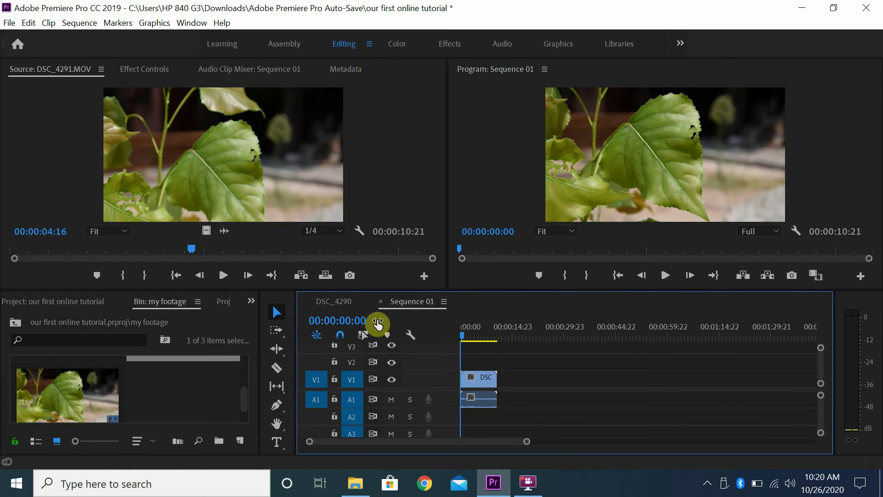
# Review the frame size, timebase and audio options in Sequence 01's settings, and close them without changing anything.
pyautogui.click(70, 24)
pyautogui.click(82, 38)
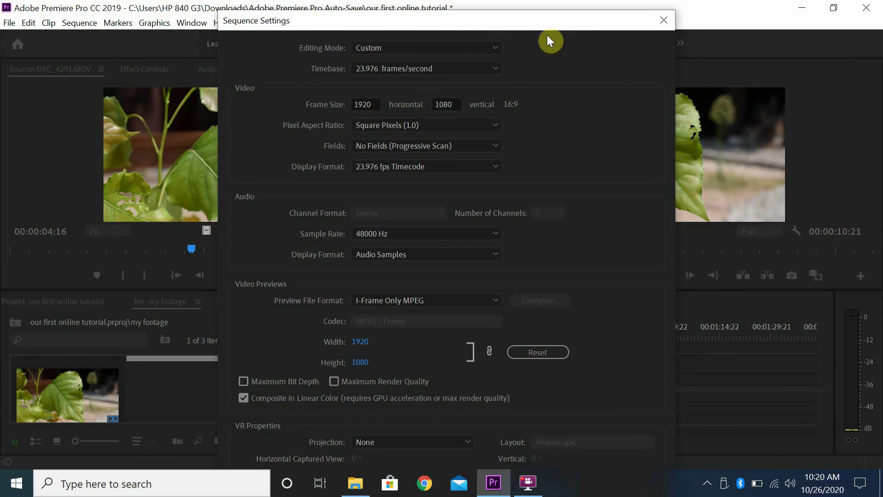
pyautogui.moveTo(547, 35); pyautogui.dragTo(459, 28)
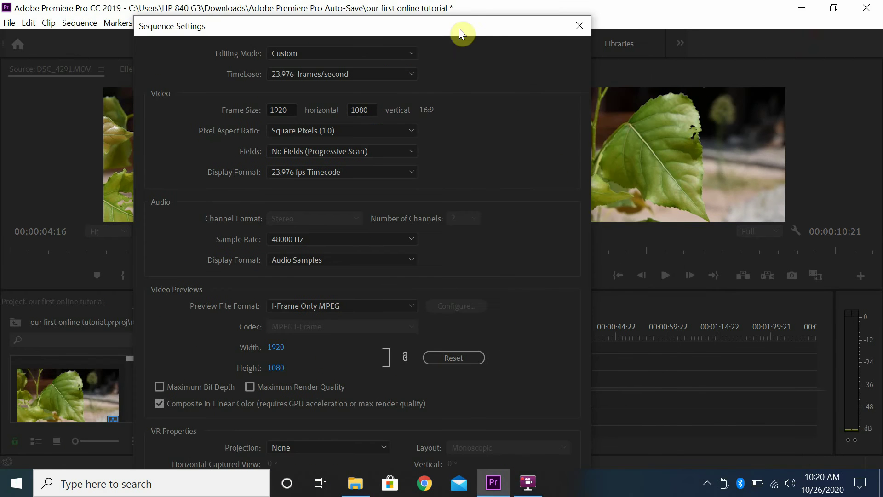
pyautogui.click(582, 32)
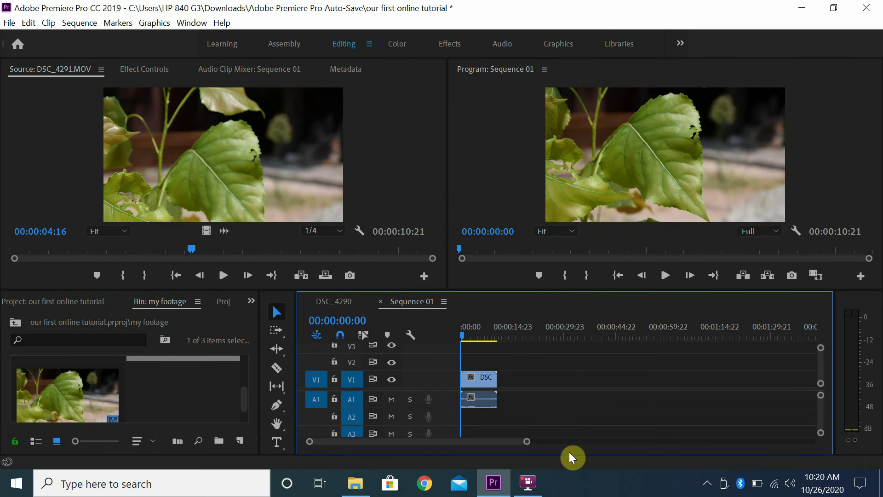
# Close Sequence 01 in the timeline and select the video clip in the DSC_4290 sequence.
pyautogui.click(380, 301)
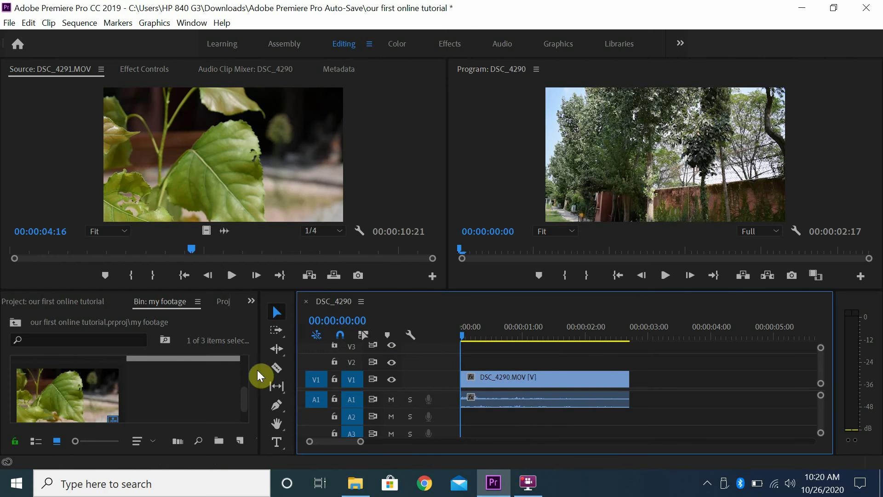
pyautogui.moveTo(244, 398); pyautogui.dragTo(246, 364)
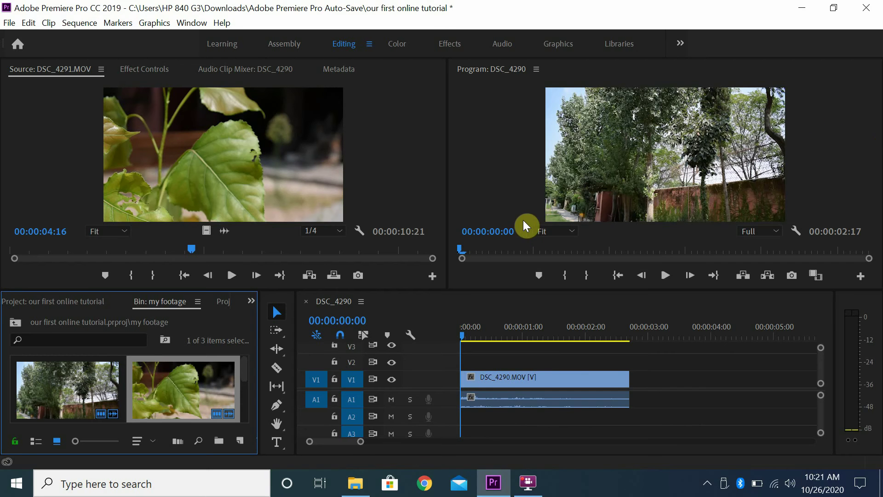
pyautogui.moveTo(469, 330)
pyautogui.mouseDown()
pyautogui.moveTo(597, 329)
pyautogui.moveTo(455, 329)
pyautogui.mouseUp()
pyautogui.click(543, 378)
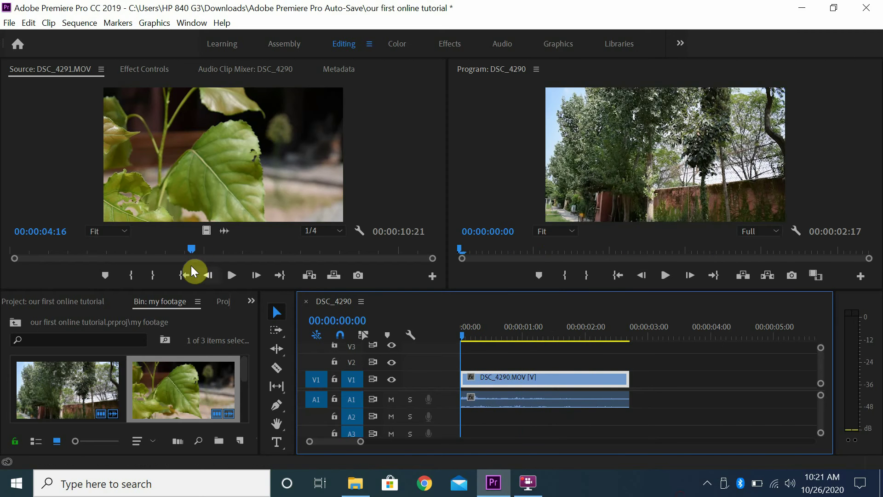
# Mark DSC_4291.MOV in the Source Monitor with an In point at 00:00:03:01 and an Out point at 00:00:05:23.
pyautogui.doubleClick(183, 370)
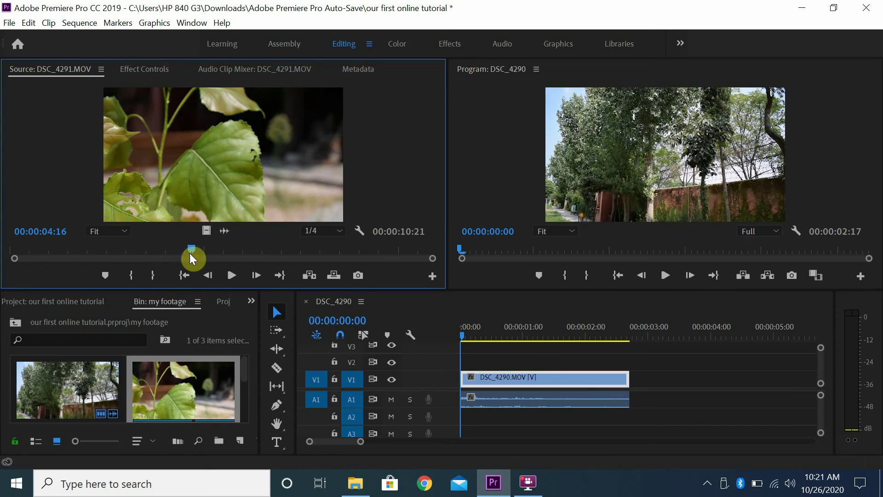
pyautogui.moveTo(151, 247)
pyautogui.mouseDown()
pyautogui.moveTo(10, 259)
pyautogui.moveTo(329, 256)
pyautogui.moveTo(113, 264)
pyautogui.moveTo(134, 261)
pyautogui.moveTo(127, 261)
pyautogui.mouseUp()
pyautogui.click(131, 272)
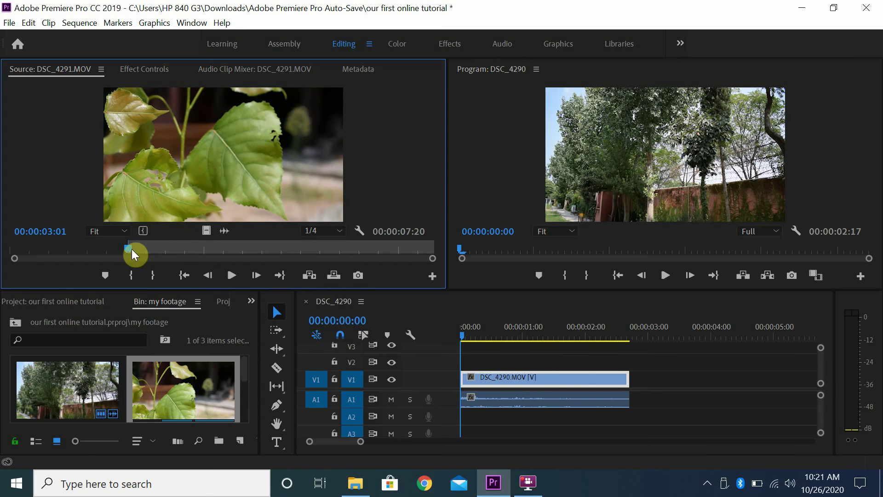
pyautogui.moveTo(145, 249); pyautogui.dragTo(240, 248)
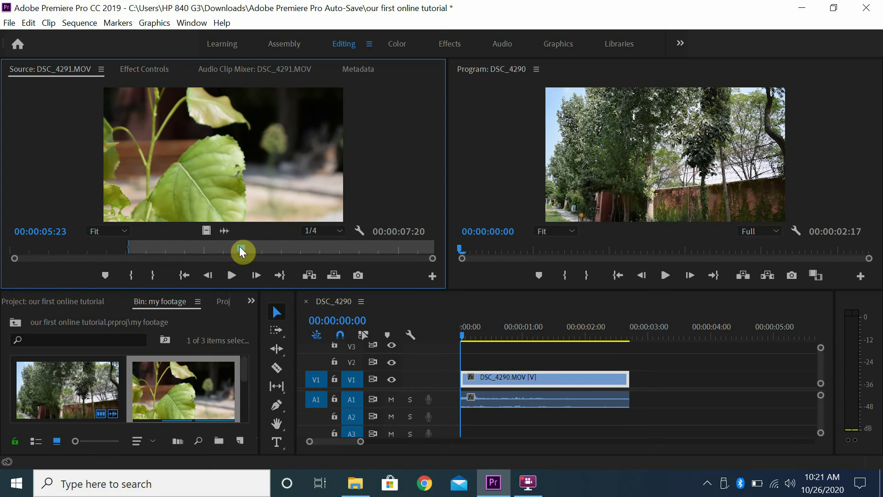
pyautogui.press('o')
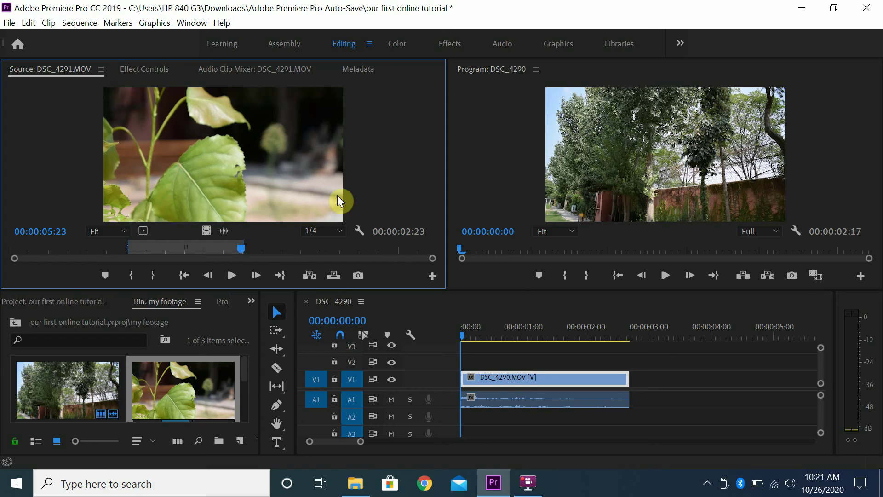
# Move the DSC_4290 sequence playhead to 00:00:01:21 and try to add the marked DSC_4291.MOV range after the existing clip.
pyautogui.click(645, 364)
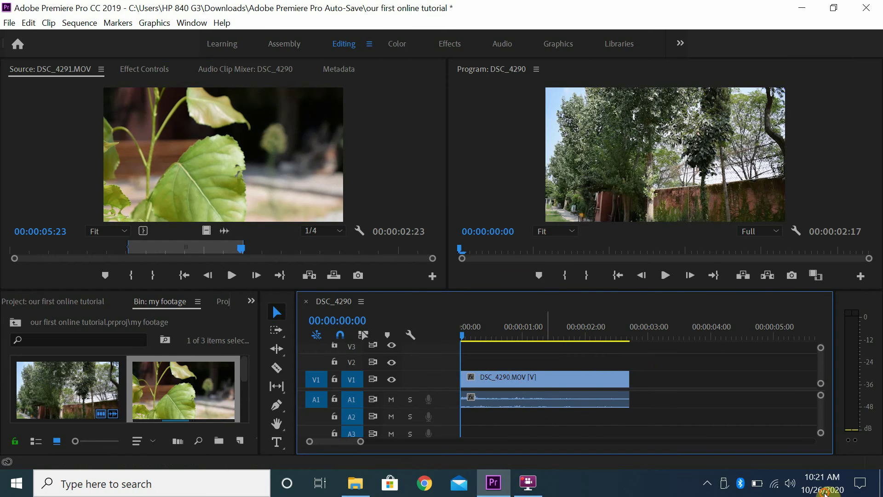
pyautogui.moveTo(582, 327)
pyautogui.mouseDown()
pyautogui.moveTo(590, 327)
pyautogui.moveTo(540, 322)
pyautogui.moveTo(578, 326)
pyautogui.mouseUp()
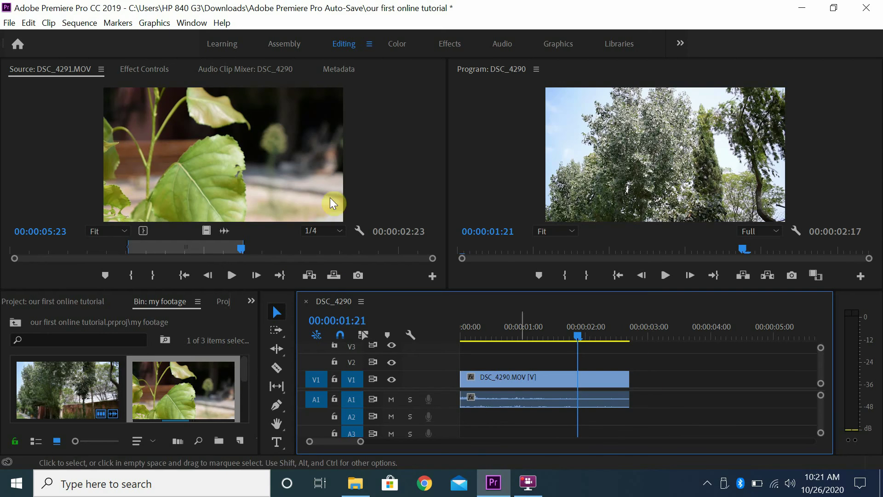
pyautogui.moveTo(275, 151); pyautogui.dragTo(644, 392)
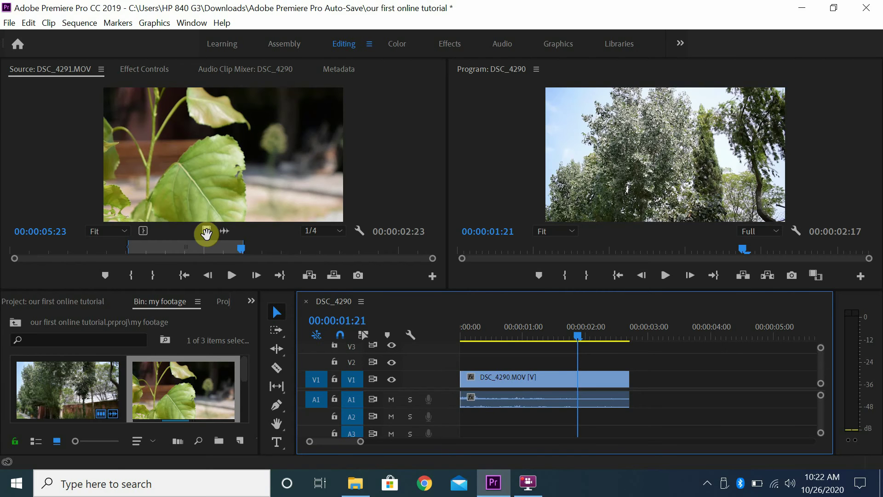
# Add only the video of the marked DSC_4291.MOV range after the DSC_4290 clip on V1, and delete it again.
pyautogui.moveTo(206, 234); pyautogui.dragTo(634, 389)
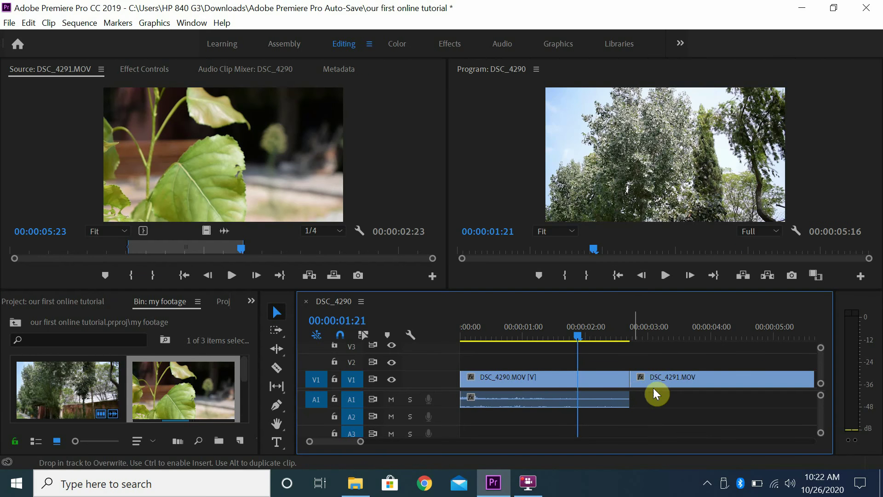
pyautogui.click(657, 384)
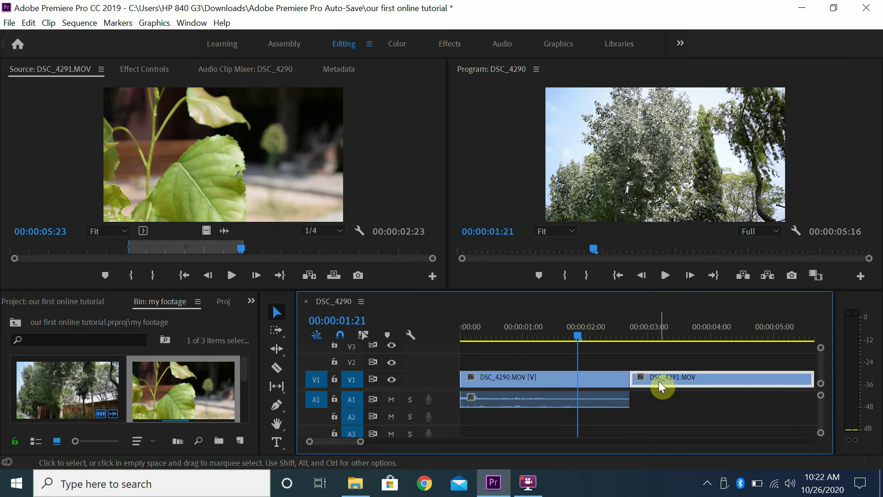
pyautogui.press('Delete')
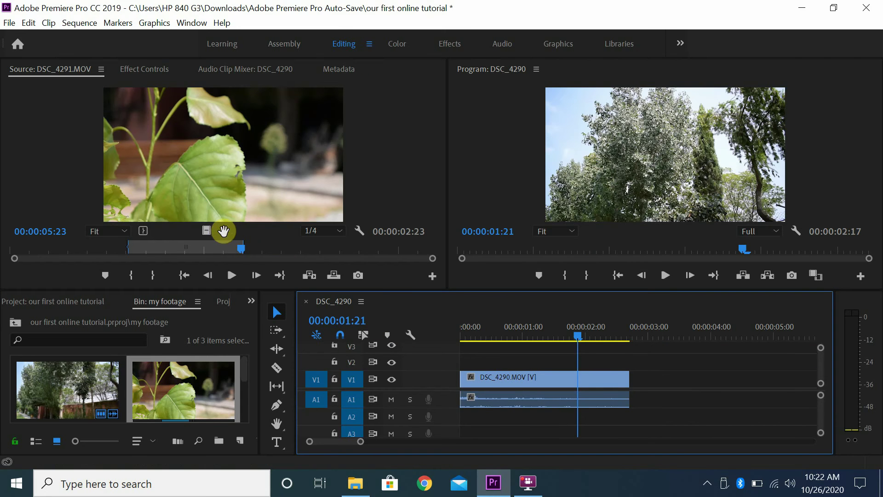
# Add only the audio of the marked DSC_4291.MOV range after the DSC_4290 audio on A1, and delete it again.
pyautogui.moveTo(224, 230); pyautogui.dragTo(643, 401)
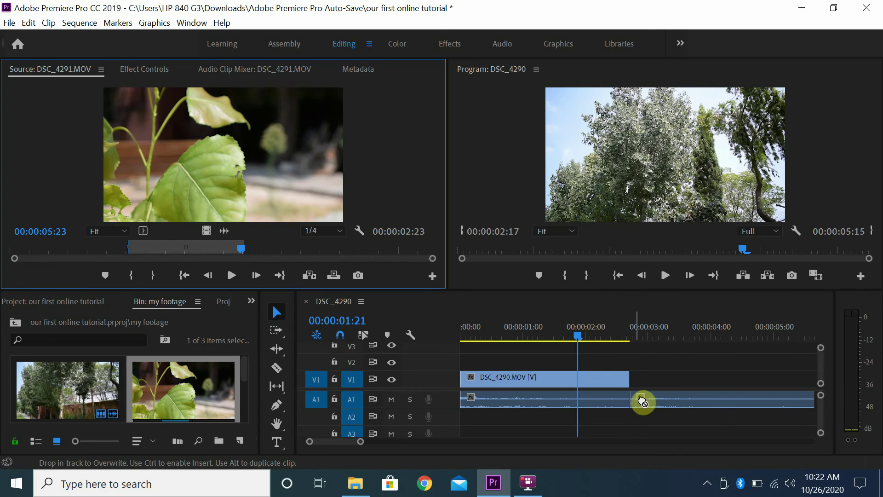
pyautogui.click(674, 393)
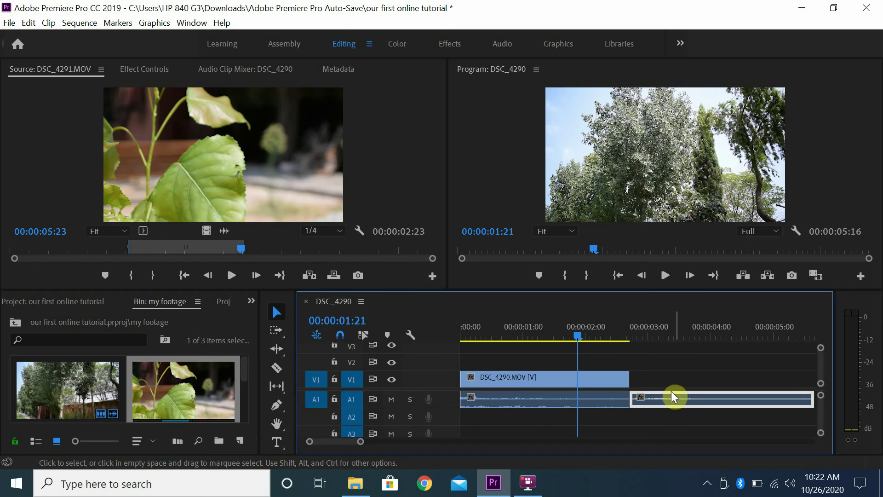
pyautogui.press('Delete')
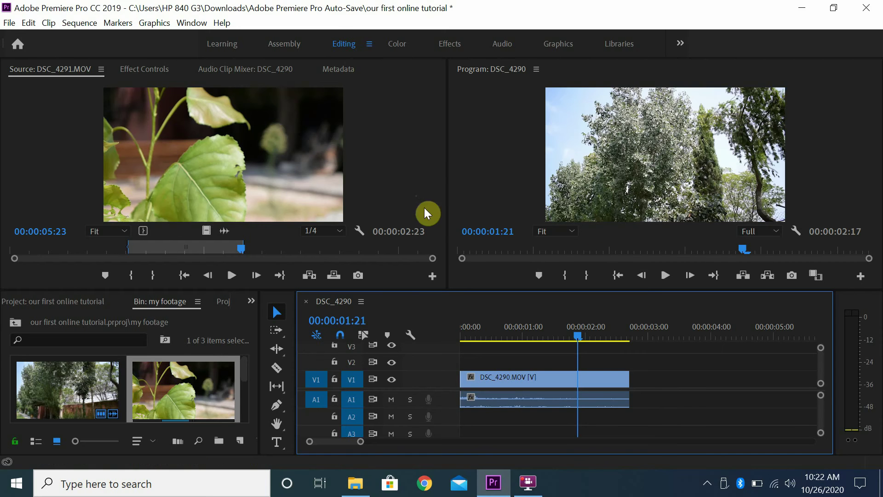
# Add the marked DSC_4291.MOV range with both video and audio directly after the DSC_4290 clip on V1 and A1.
pyautogui.moveTo(453, 267); pyautogui.dragTo(636, 392)
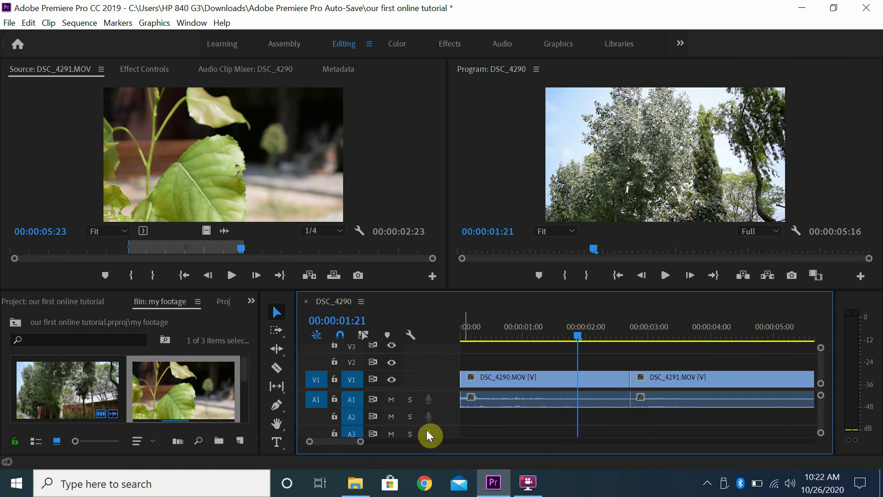
pyautogui.moveTo(360, 441); pyautogui.dragTo(396, 447)
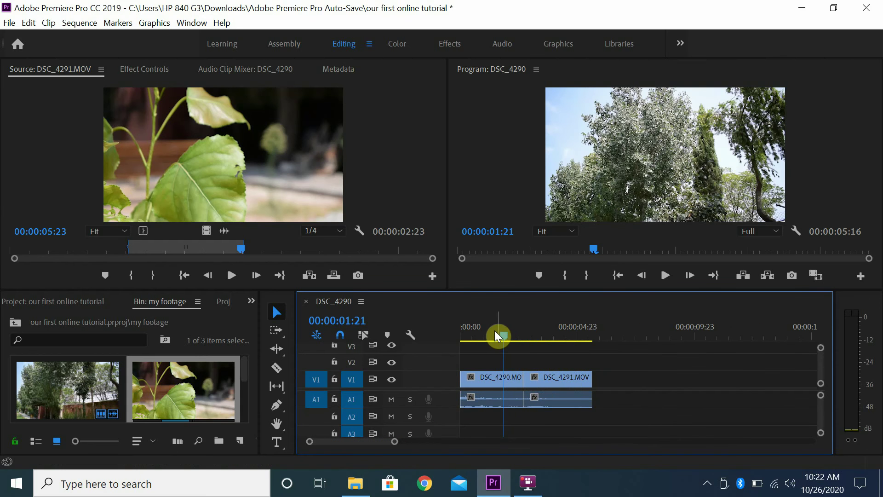
# Play the DSC_4290 sequence from its start across both clips, stop playback, and scrub back to 00:00:02:12.
pyautogui.moveTo(495, 332); pyautogui.dragTo(449, 335)
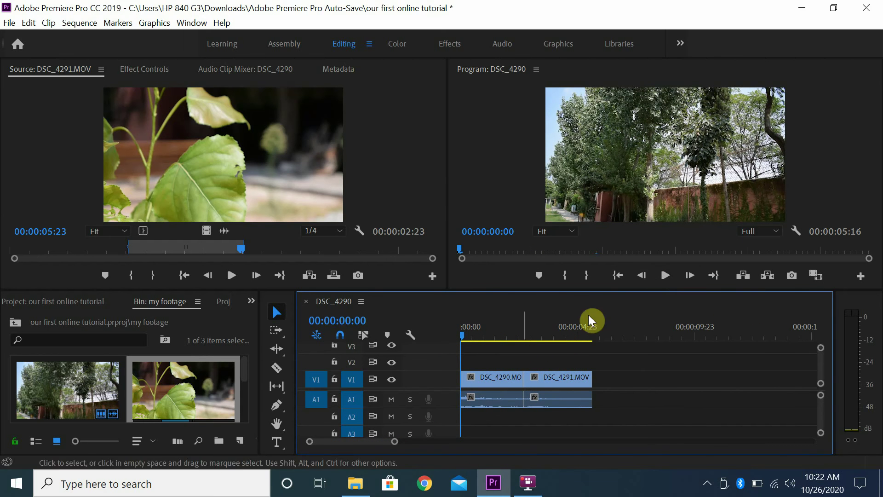
pyautogui.click(665, 277)
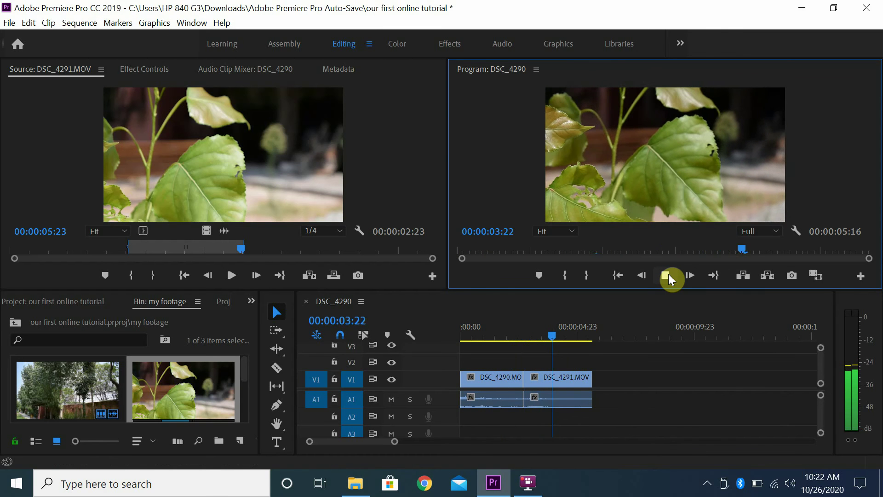
pyautogui.click(665, 276)
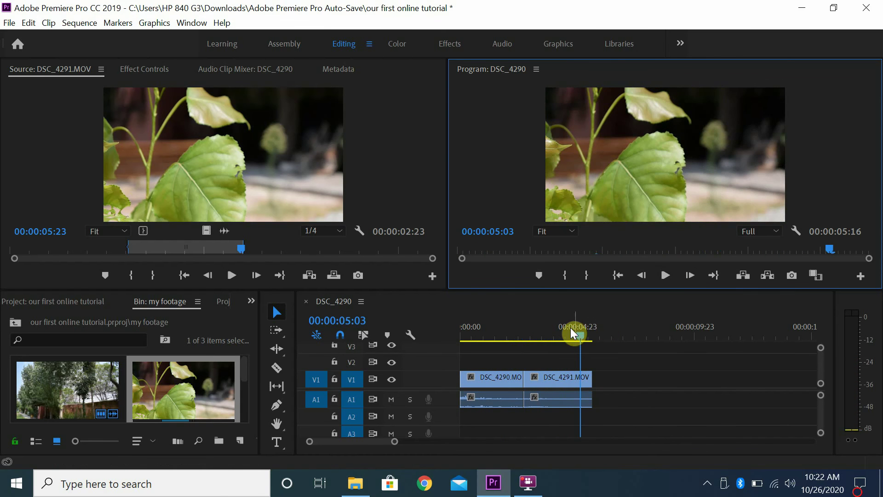
pyautogui.moveTo(570, 328); pyautogui.dragTo(524, 343)
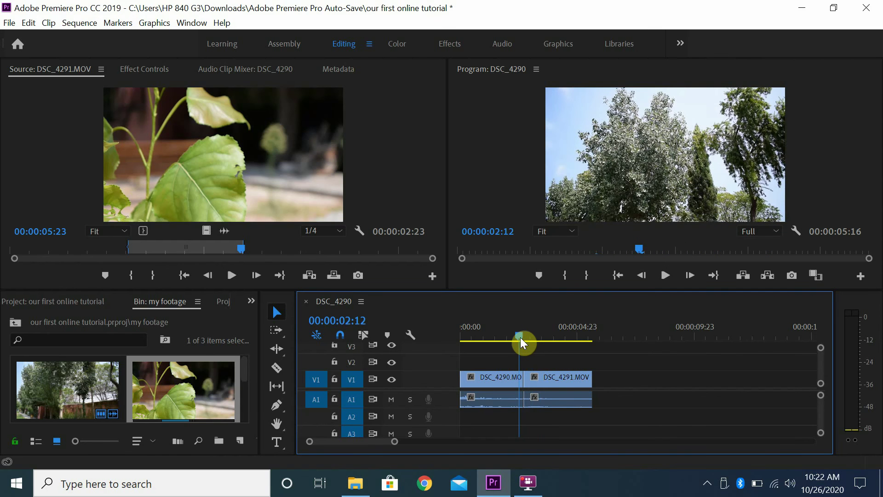
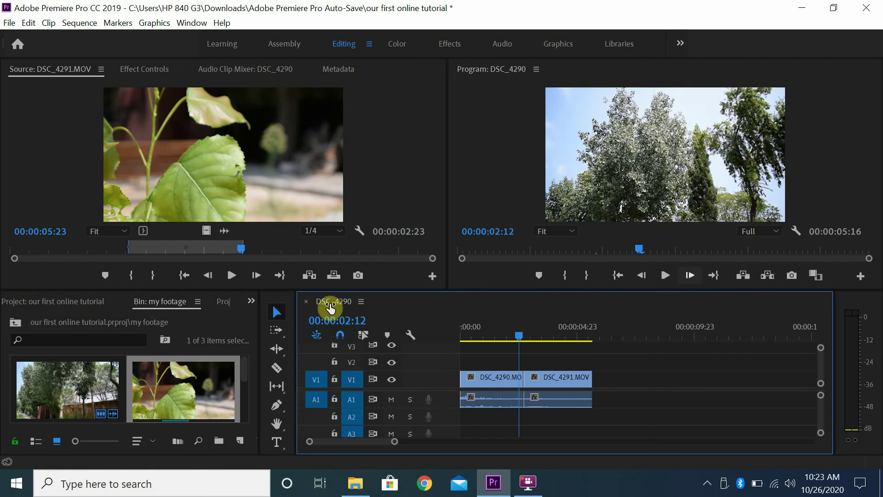
# Scrub through the DSC_4290 sequence across the cut between the two clips and return the playhead to 00:00:00:00.
pyautogui.click(244, 330)
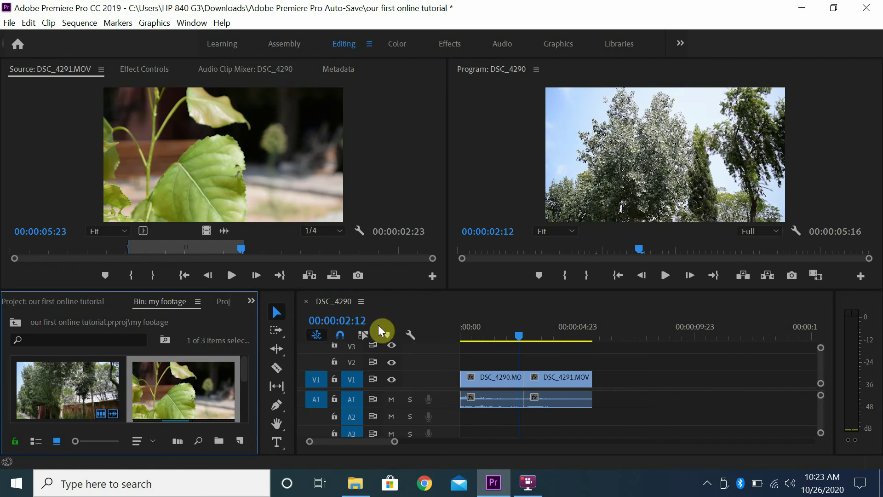
pyautogui.moveTo(467, 338); pyautogui.dragTo(425, 345)
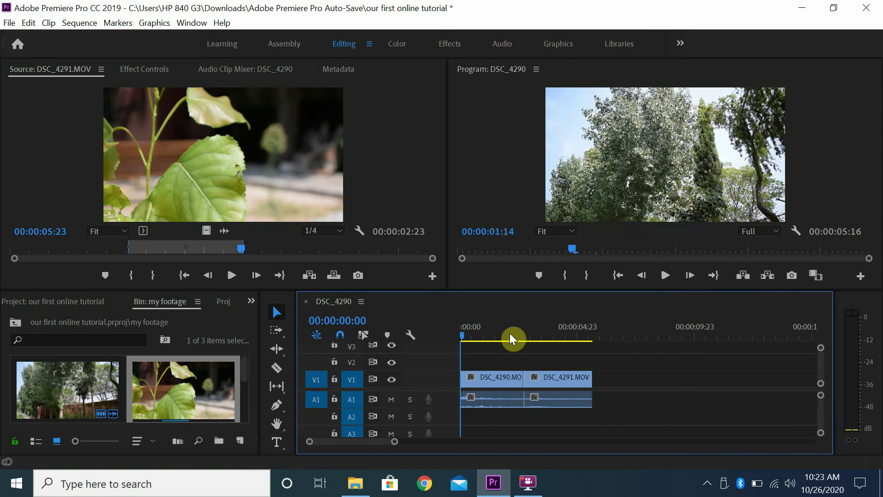
pyautogui.click(531, 336)
pyautogui.moveTo(547, 335); pyautogui.dragTo(449, 334)
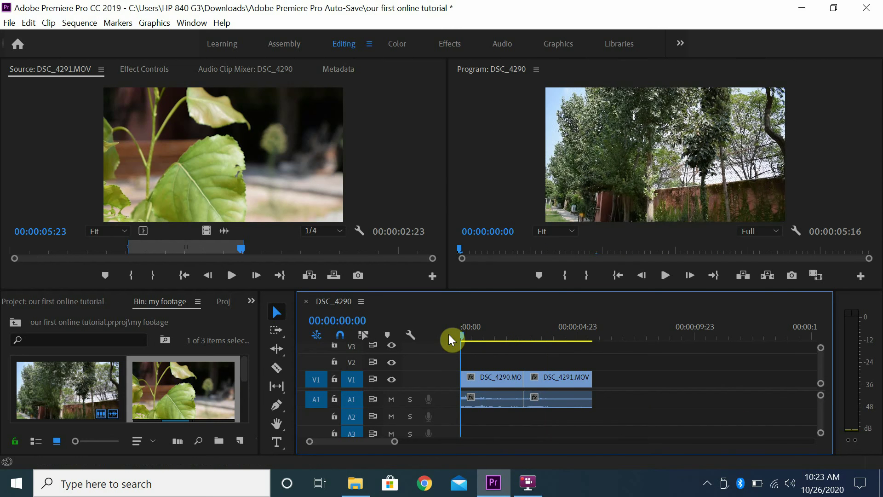
# Show the available effects and expand Video Transitions and its Dissolve folder to reach the dissolve transitions.
pyautogui.click(251, 302)
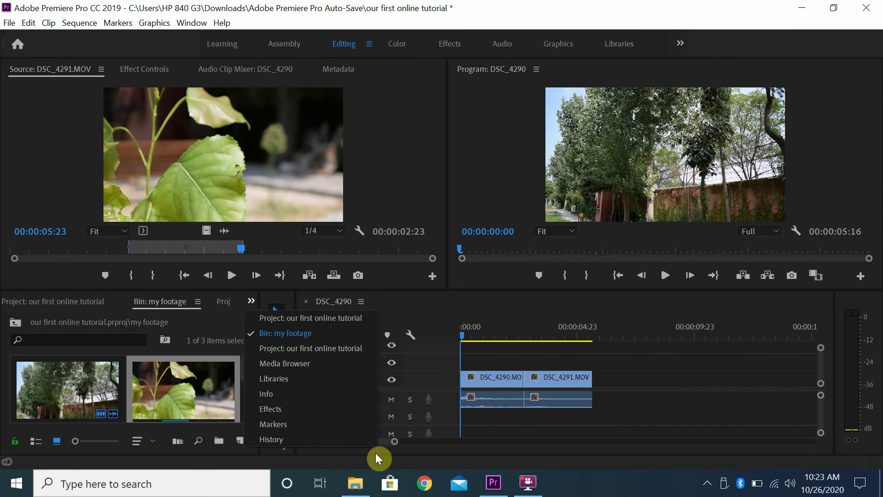
pyautogui.click(284, 407)
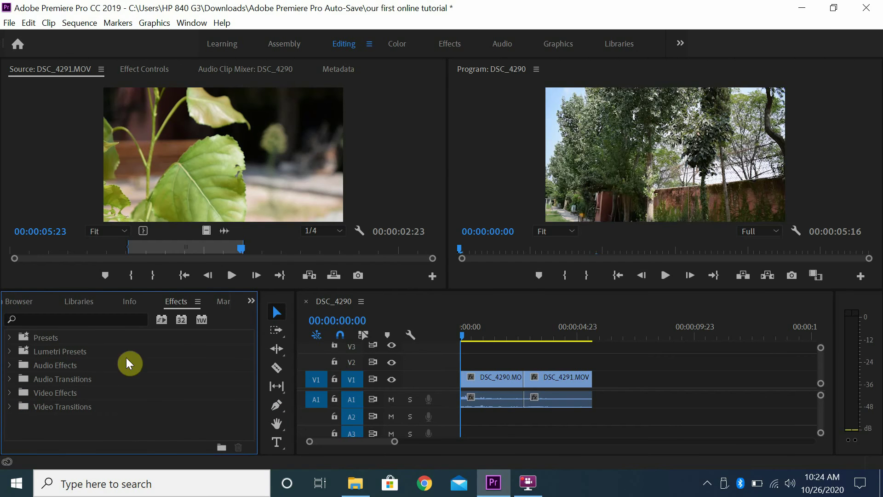
pyautogui.click(9, 407)
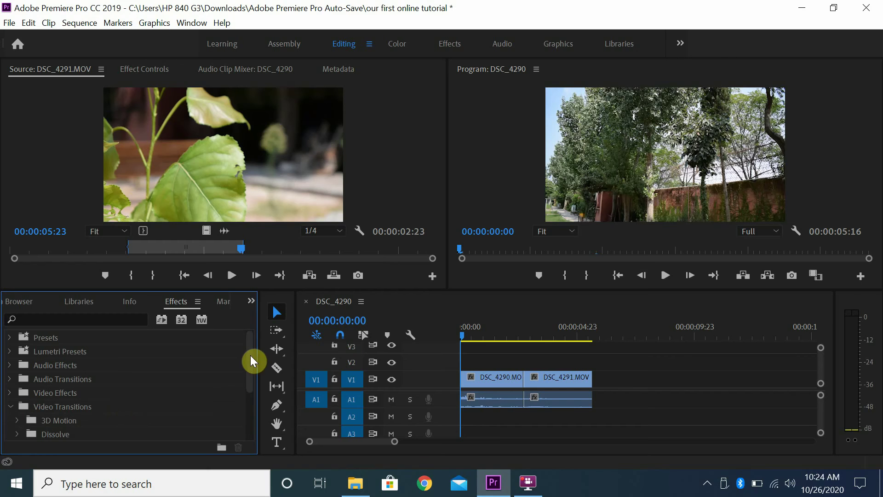
pyautogui.moveTo(250, 355); pyautogui.dragTo(249, 387)
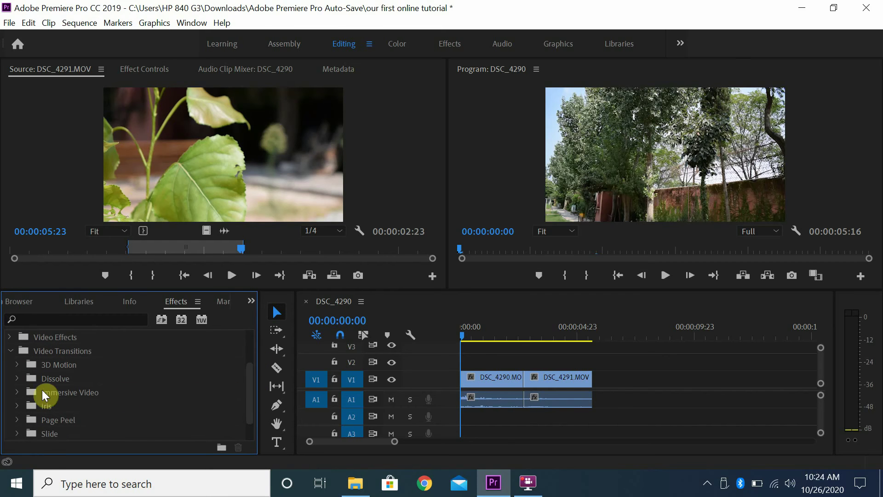
pyautogui.click(17, 378)
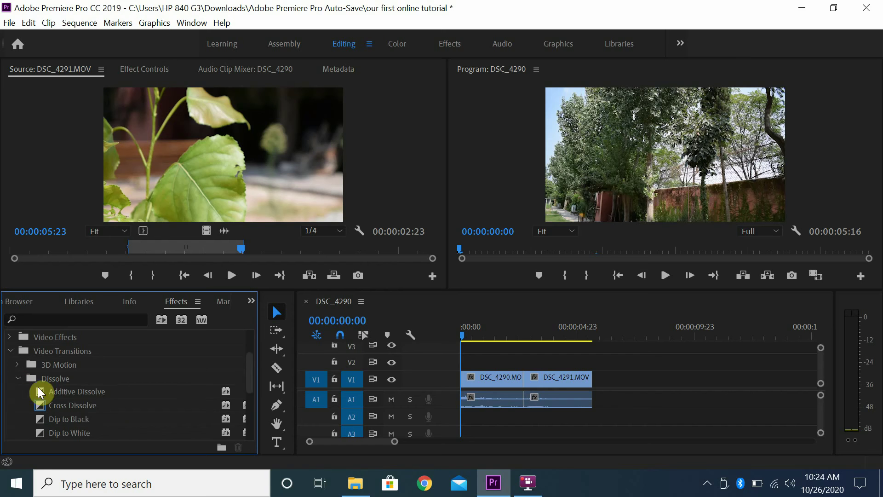
pyautogui.moveTo(252, 373); pyautogui.dragTo(252, 387)
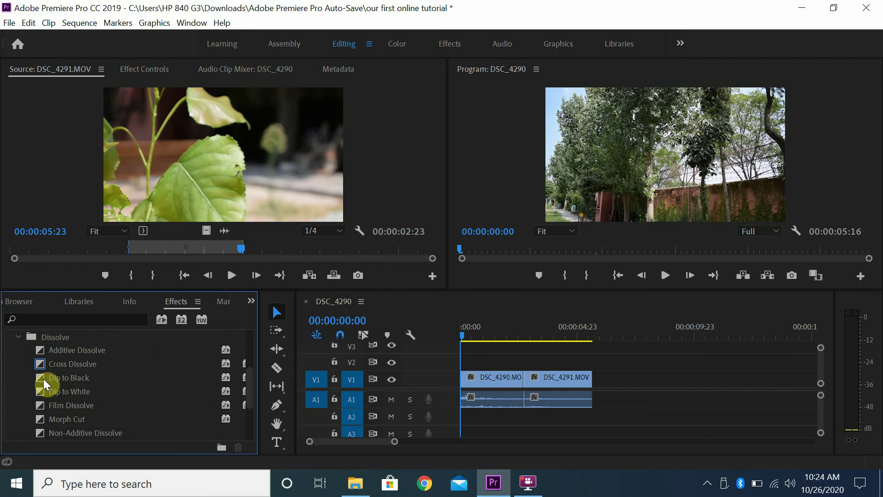
# Apply Dip to Black to the start of the DSC_4290 clip and the end of the DSC_4291 clip on V1.
pyautogui.click(40, 378)
pyautogui.moveTo(42, 379); pyautogui.dragTo(469, 387)
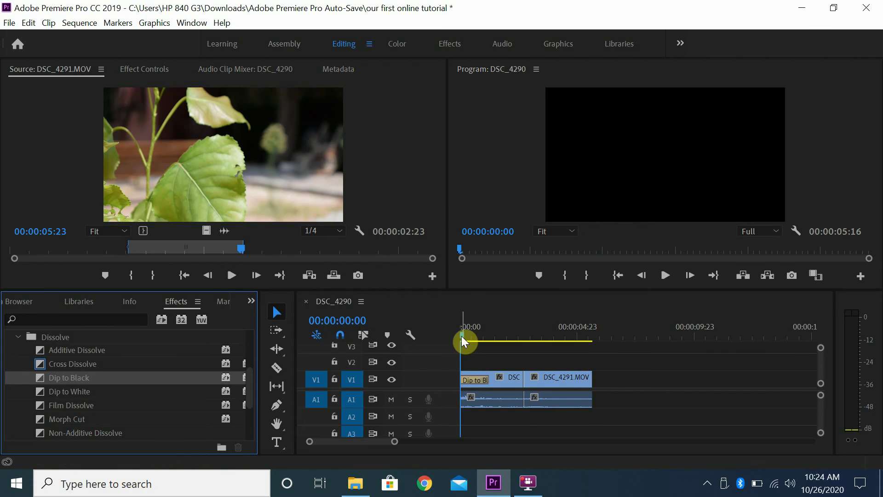
pyautogui.moveTo(78, 380); pyautogui.dragTo(594, 385)
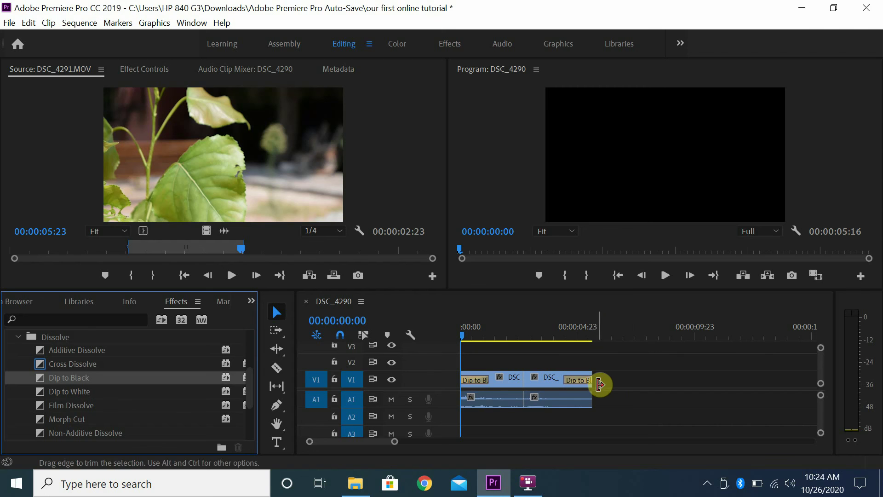
# Play the sequence from its start to preview the Dip to Black transitions, and return the playhead to 00:00:00:00.
pyautogui.click(666, 276)
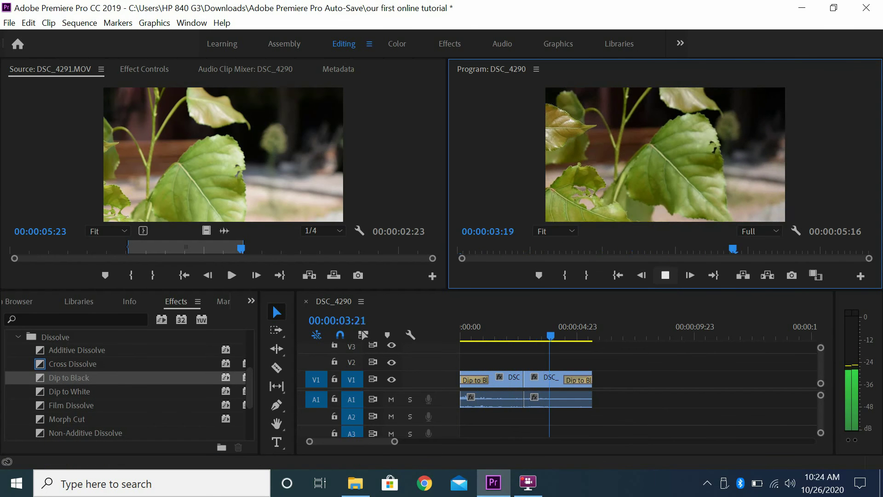
pyautogui.click(587, 336)
pyautogui.moveTo(587, 336); pyautogui.dragTo(432, 346)
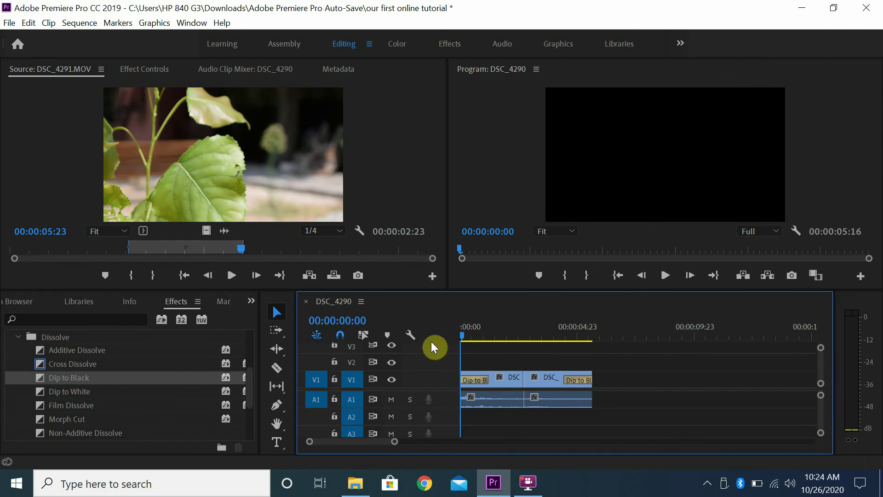
# Delete the Dip to Black transition at the start of the DSC_4290 clip and undo the deletion.
pyautogui.click(472, 379)
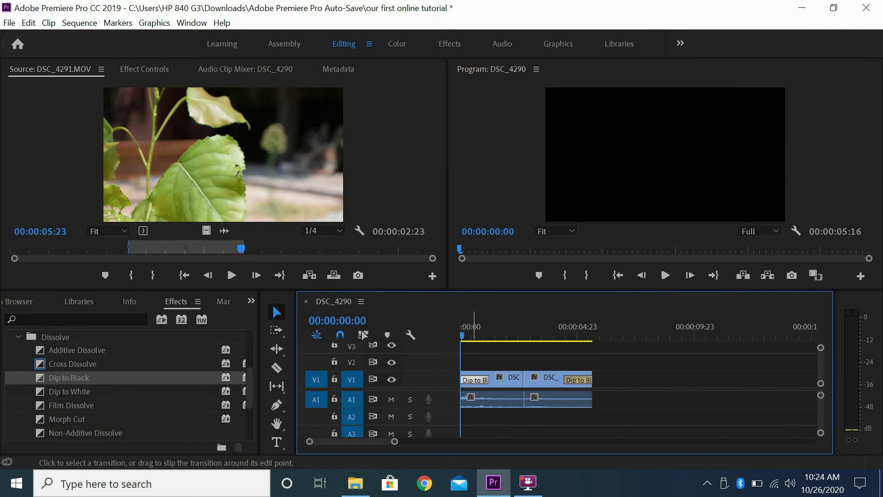
pyautogui.press('Delete')
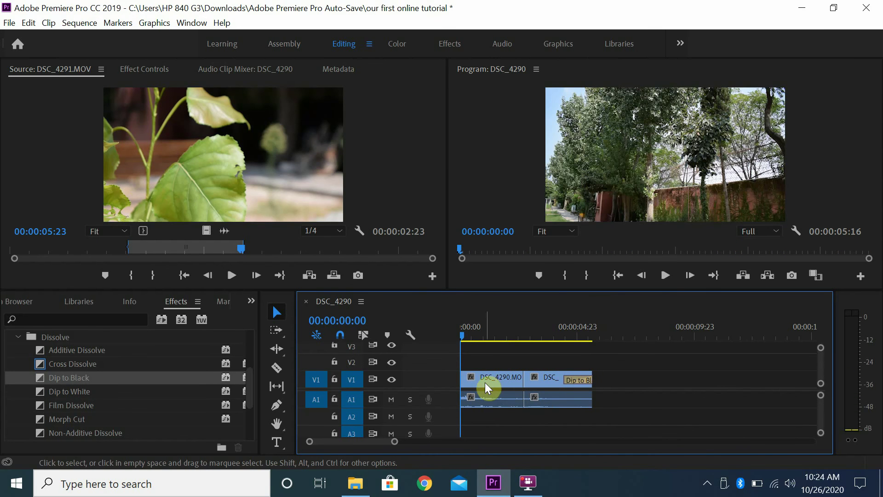
pyautogui.hotkey('ctrl', 'z')
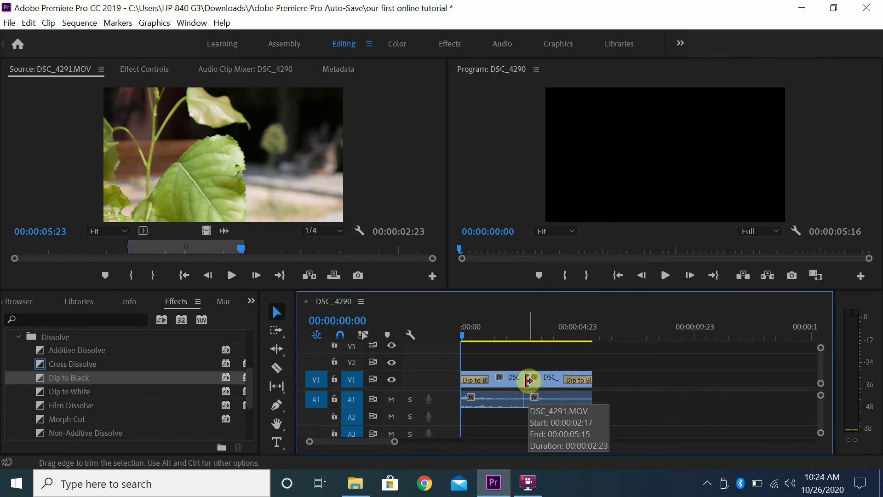
# Remove the Dip to Black transitions from both ends of the V1 clips and undo both deletions.
pyautogui.click(567, 380)
pyautogui.press('Delete')
pyautogui.press('Delete')
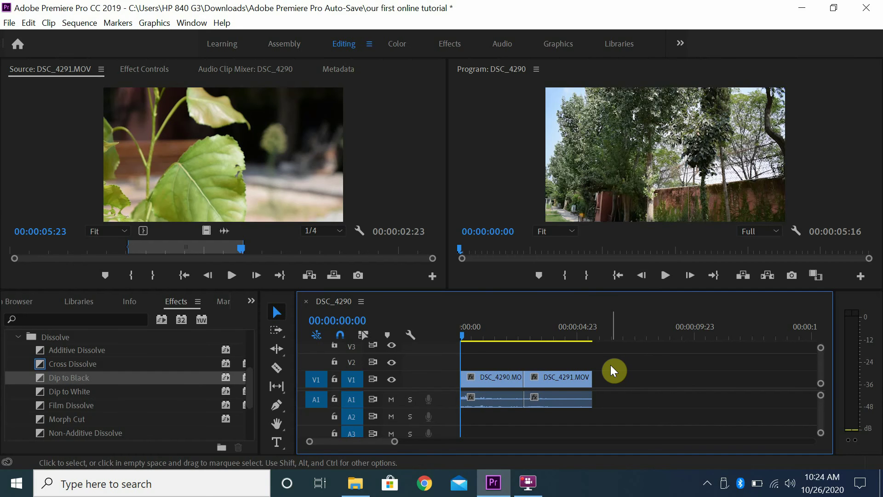
pyautogui.hotkey('ctrl', 'z')
pyautogui.hotkey('ctrl', 'z')
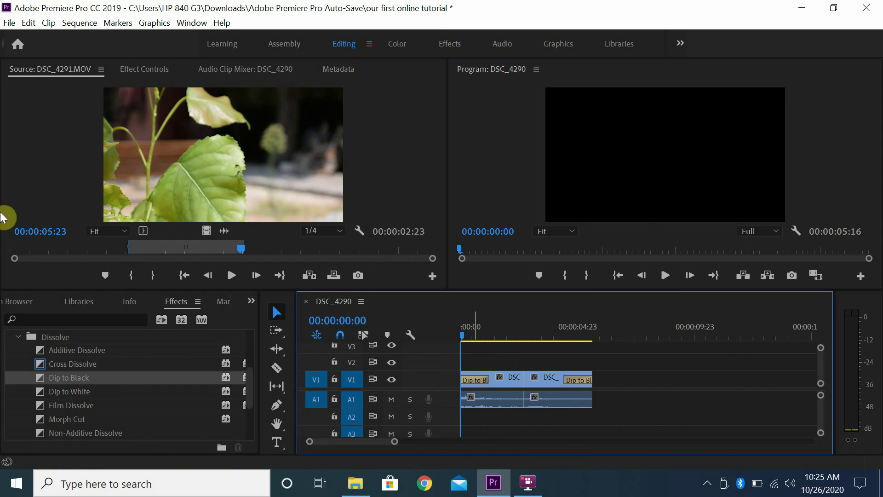
pyautogui.click(27, 23)
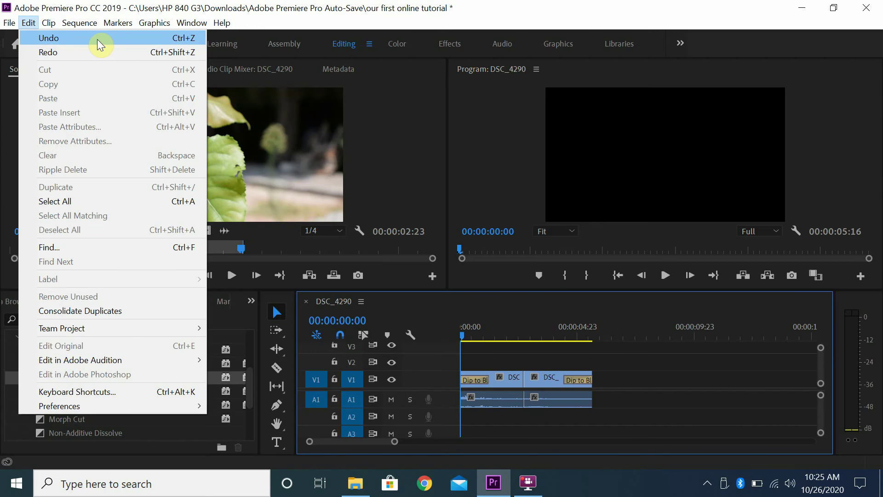
pyautogui.click(499, 181)
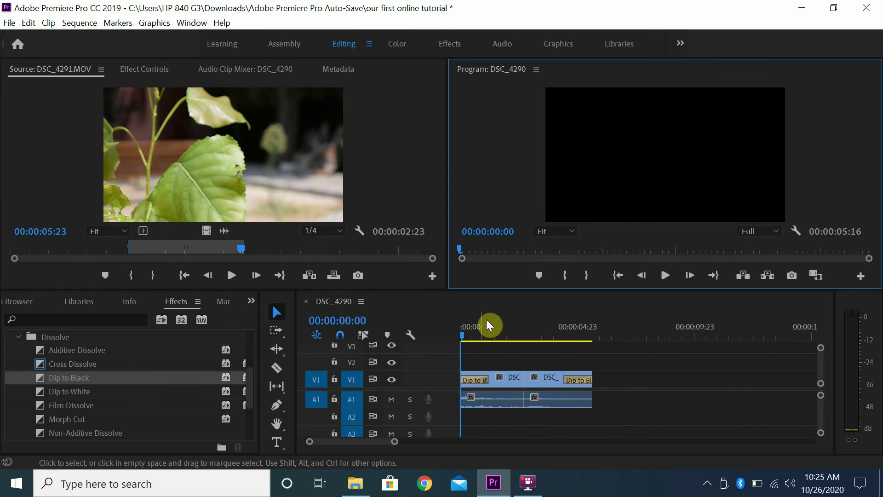
# Move the playhead to 00:00:02:05 and apply Cross Dissolve at the cut between the DSC_4290 and DSC_4291 clips on V1.
pyautogui.moveTo(520, 333); pyautogui.dragTo(512, 334)
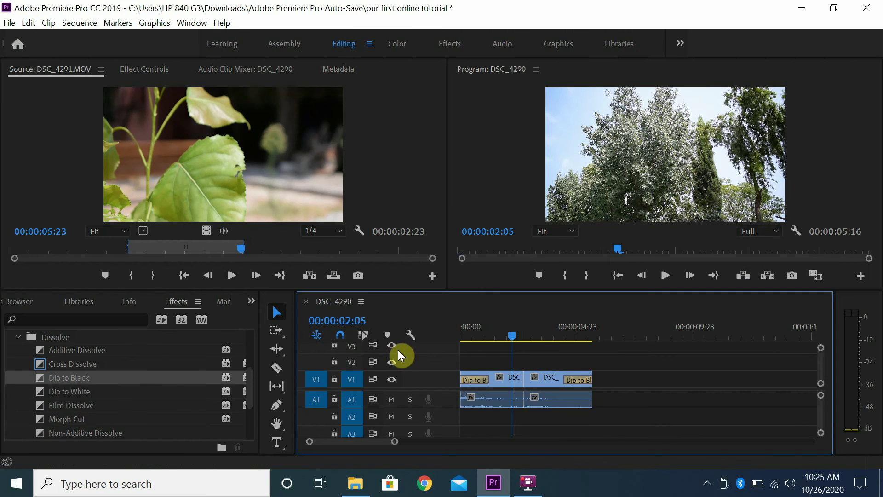
pyautogui.moveTo(40, 365); pyautogui.dragTo(528, 387)
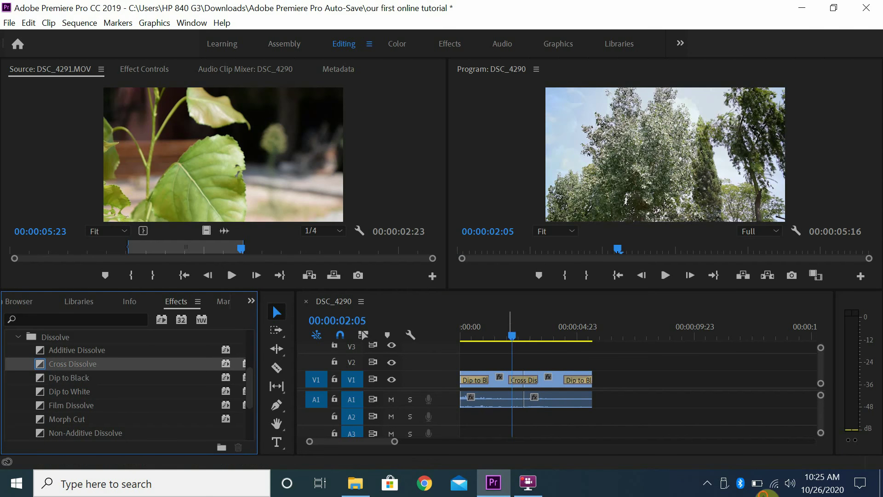
# Play the sequence from its start to preview the Cross Dissolve between the clips, and return the playhead to 00:00:00:00.
pyautogui.moveTo(503, 333); pyautogui.dragTo(454, 341)
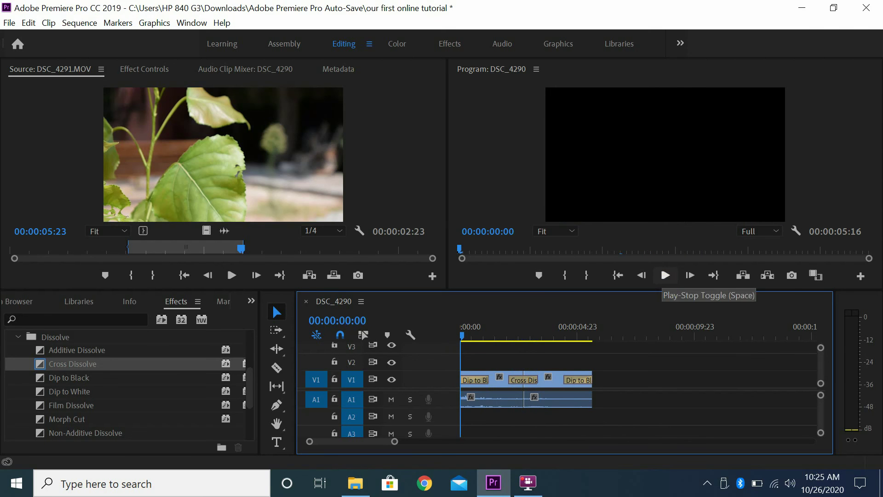
pyautogui.click(665, 275)
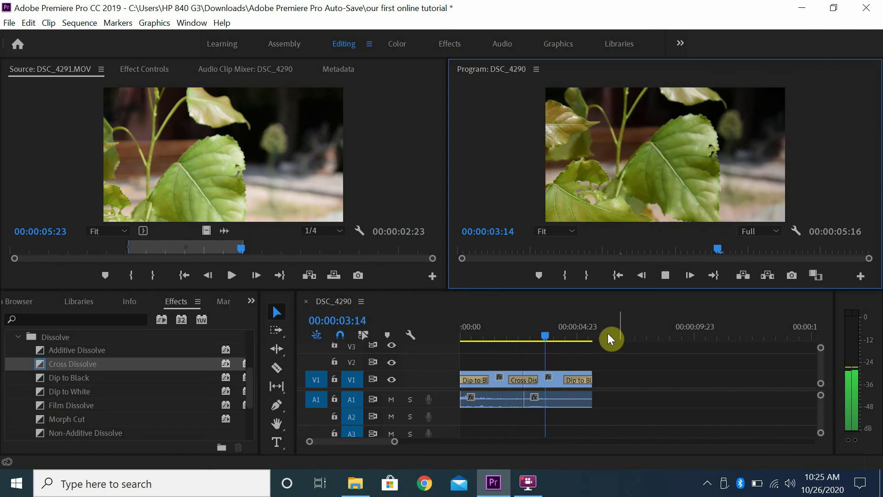
pyautogui.click(575, 338)
pyautogui.moveTo(571, 334); pyautogui.dragTo(450, 339)
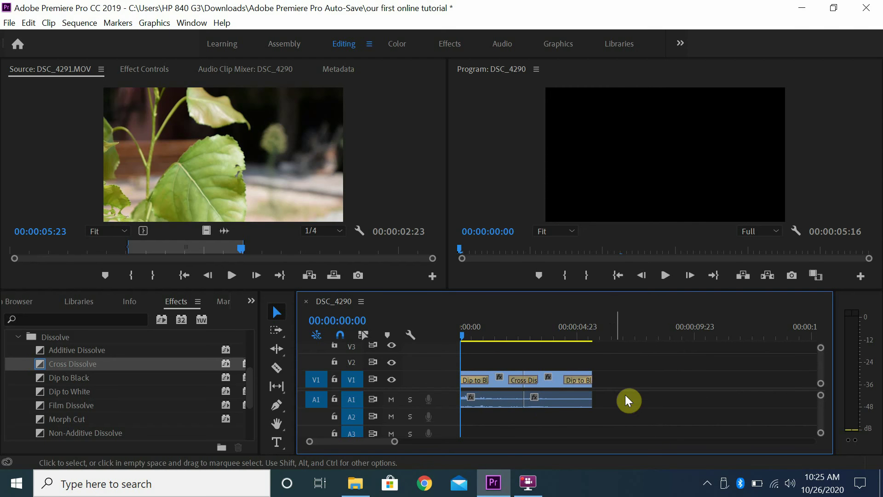
pyautogui.hotkey('ctrl', 's')
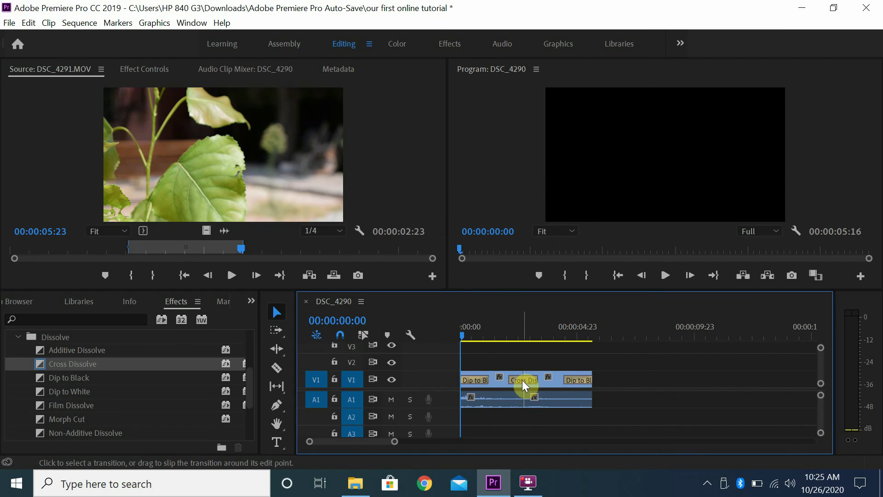
pyautogui.click(522, 380)
pyautogui.click(470, 382)
pyautogui.click(523, 381)
pyautogui.click(585, 380)
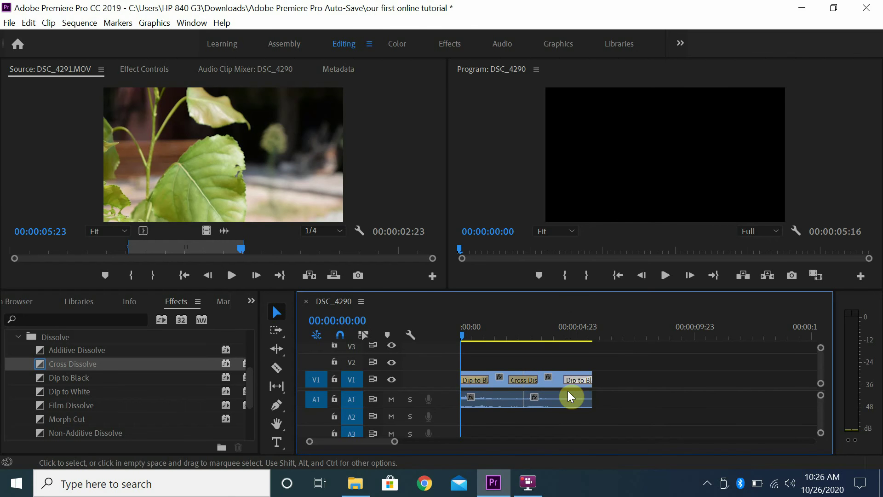
# Set the duration of the Cross Dissolve between the DSC_4290 and DSC_4291 clips to 00:00:00:11.
pyautogui.moveTo(519, 329); pyautogui.dragTo(523, 328)
pyautogui.press('=')
pyautogui.press('=')
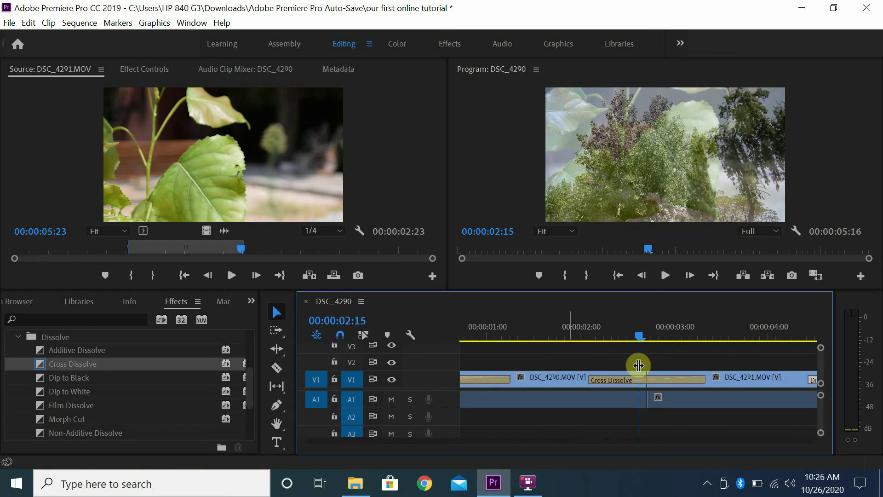
pyautogui.press('=')
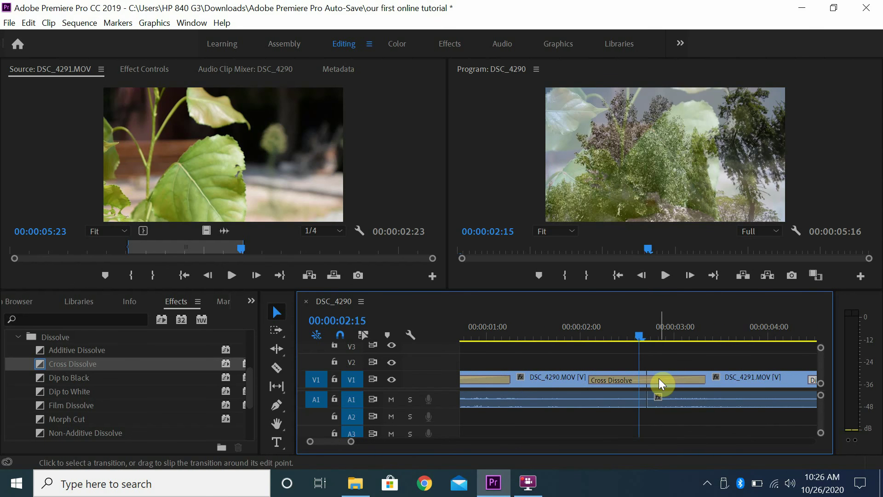
pyautogui.click(659, 378)
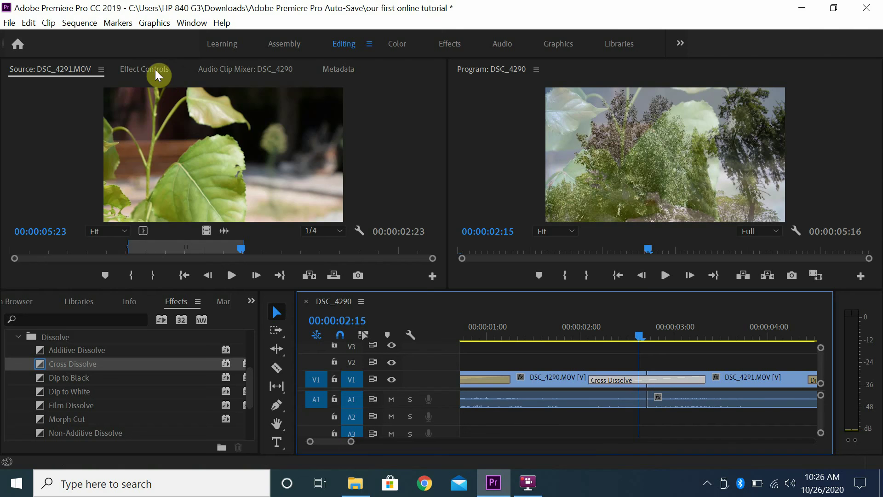
pyautogui.click(155, 70)
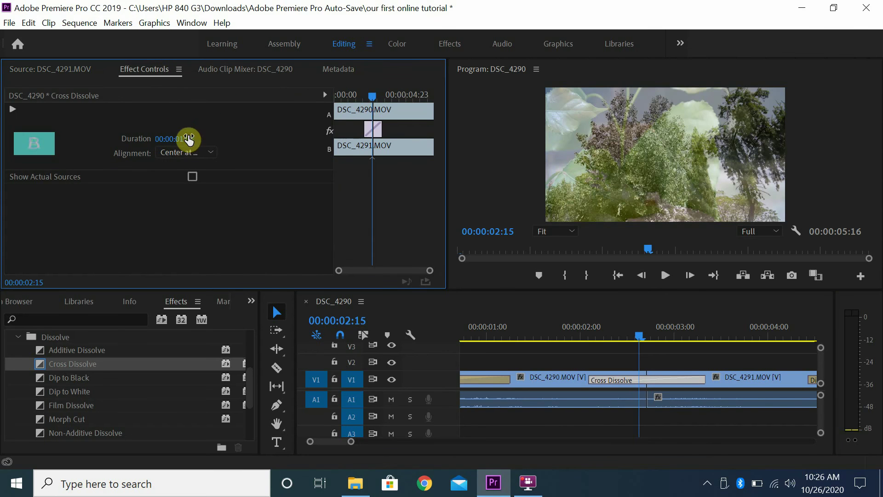
pyautogui.moveTo(187, 139); pyautogui.dragTo(183, 140)
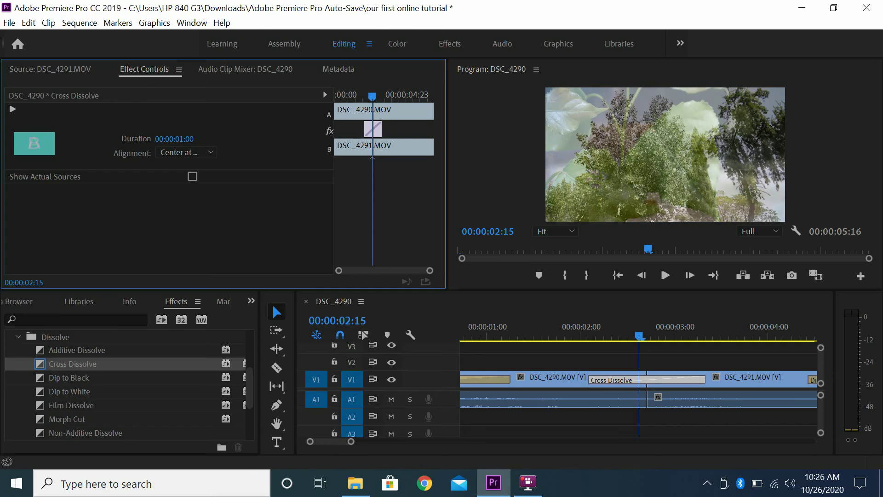
pyautogui.moveTo(183, 140); pyautogui.dragTo(173, 139)
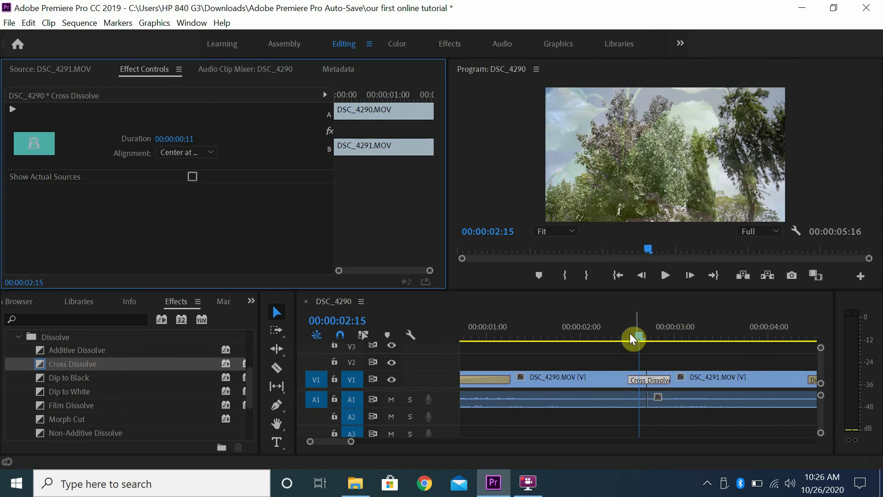
# Play the sequence from just before the shortened Cross Dissolve into the DSC_4291 clip to preview it.
pyautogui.moveTo(630, 334); pyautogui.dragTo(615, 335)
pyautogui.press('space')
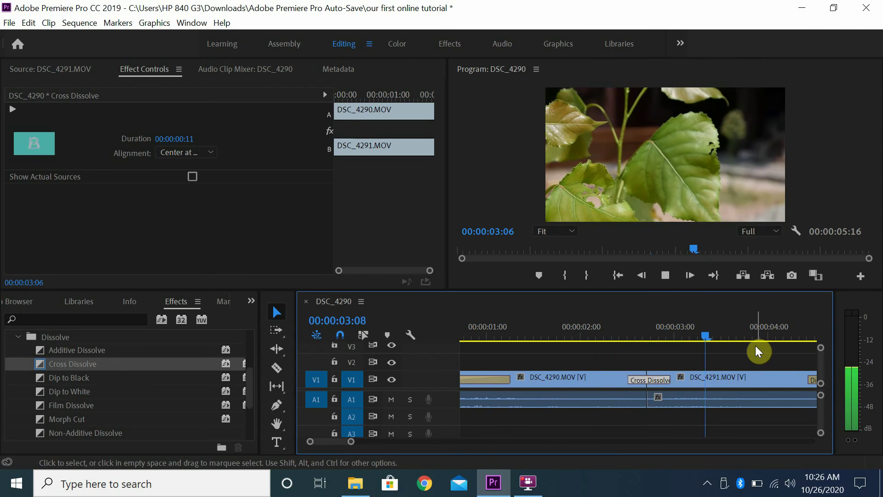
# Try the Start at Cut and End at Cut alignments on the Cross Dissolve between the clips, and slide it back onto the cut's center.
pyautogui.click(205, 152)
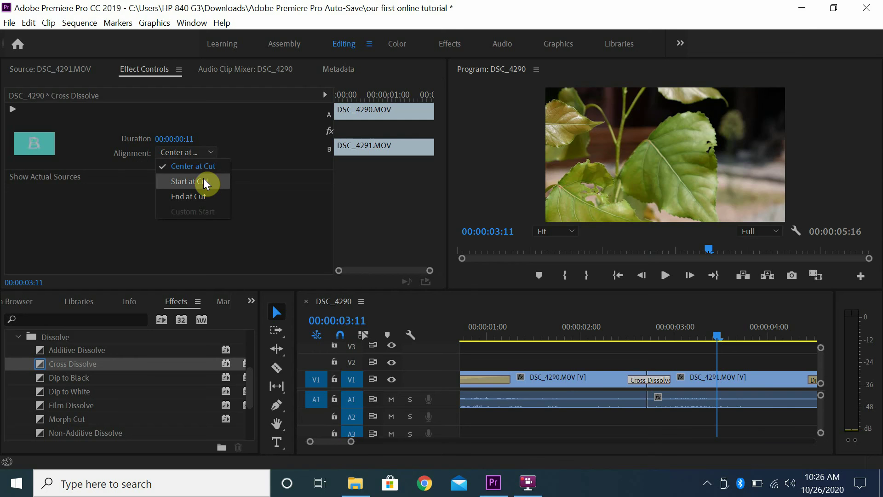
pyautogui.click(206, 181)
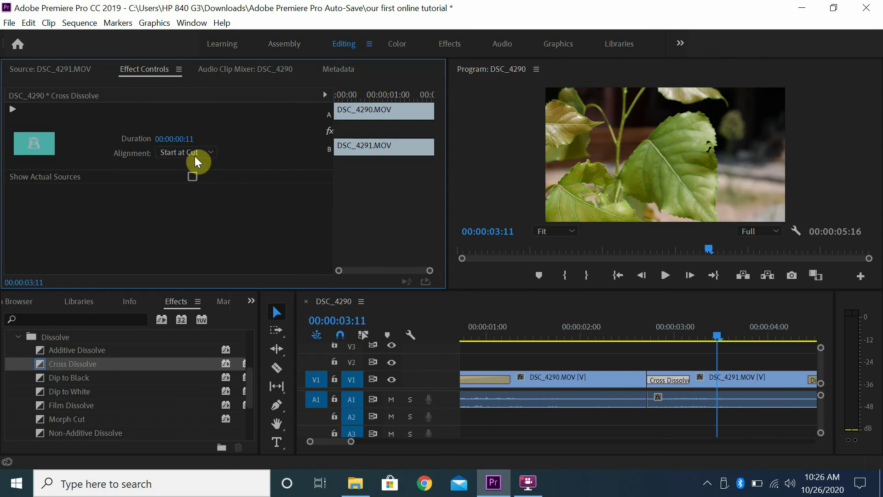
pyautogui.click(195, 156)
pyautogui.click(197, 197)
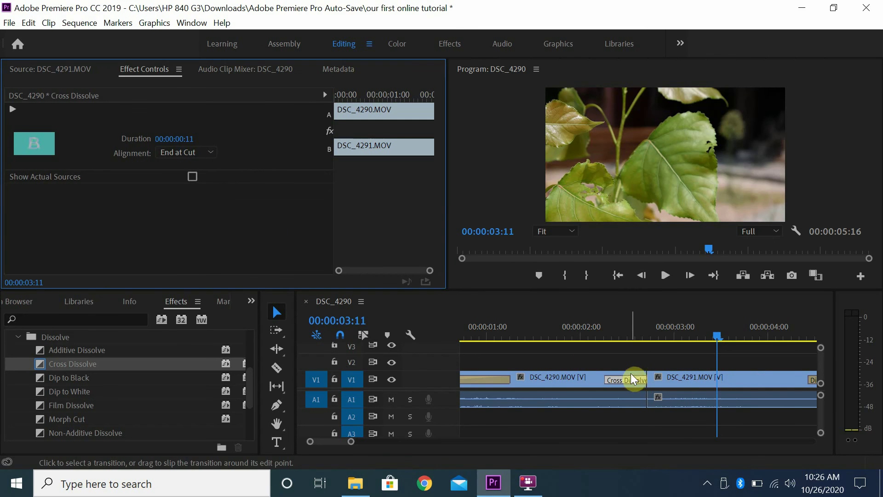
pyautogui.moveTo(631, 379)
pyautogui.mouseDown()
pyautogui.moveTo(665, 379)
pyautogui.moveTo(625, 379)
pyautogui.moveTo(649, 380)
pyautogui.moveTo(631, 384)
pyautogui.mouseUp()
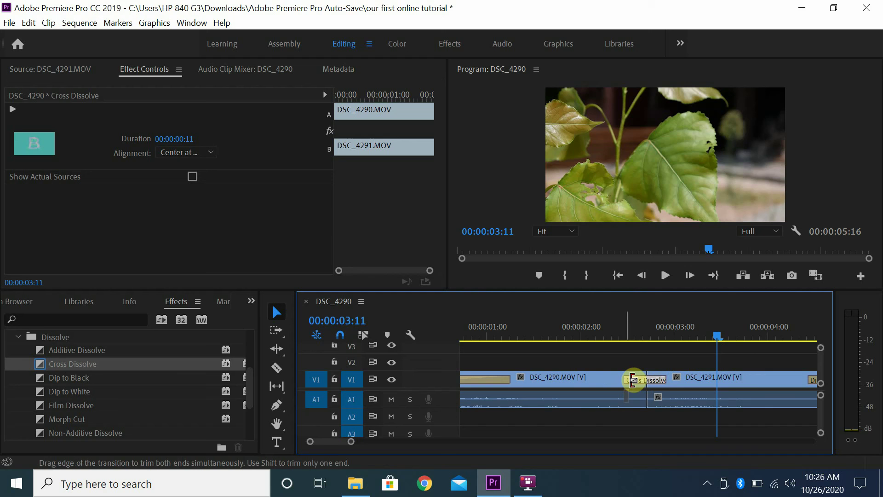
# Shorten the Cross Dissolve between the clips to 00:00:00:05 by its edge, and extend it to 00:00:01:01.
pyautogui.moveTo(633, 380); pyautogui.dragTo(637, 383)
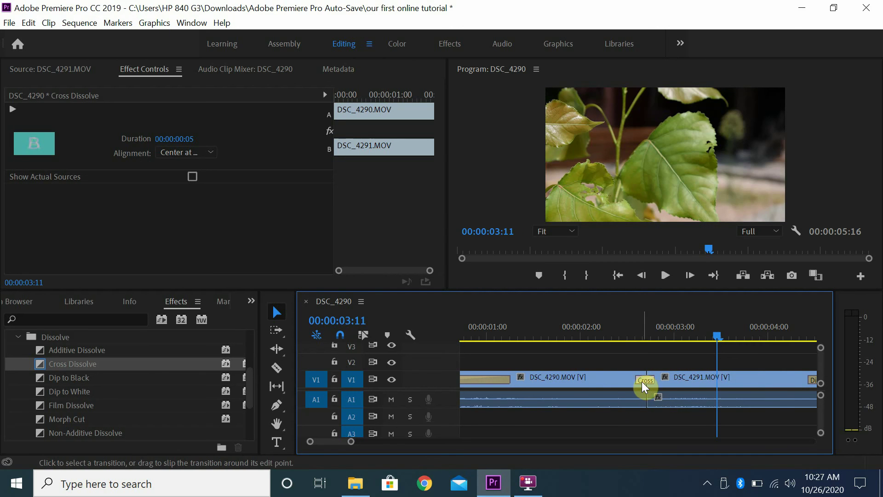
pyautogui.moveTo(639, 381); pyautogui.dragTo(598, 383)
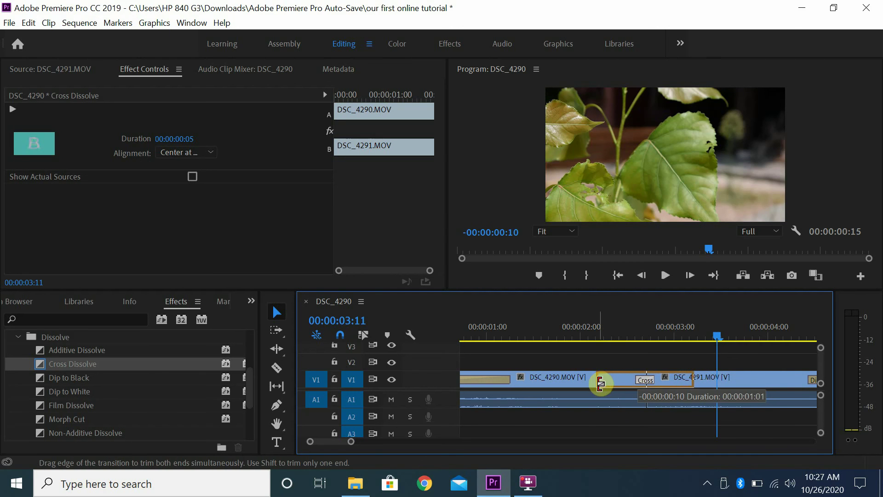
pyautogui.click(603, 327)
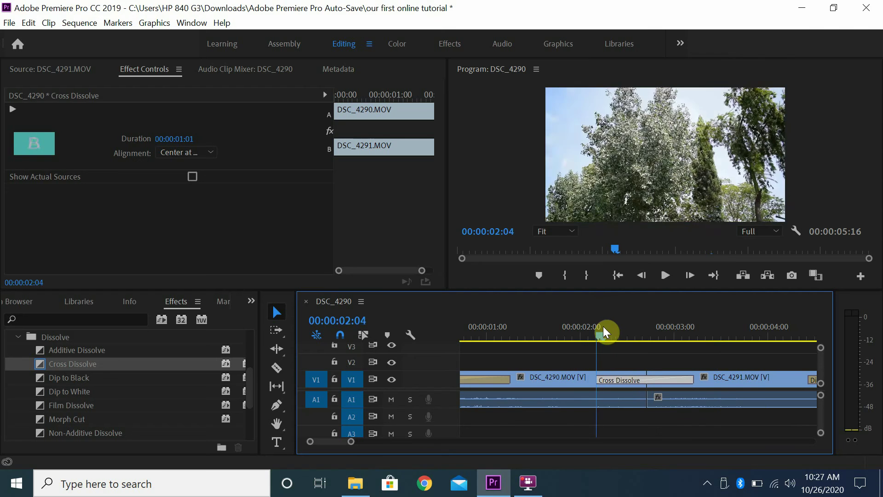
pyautogui.moveTo(603, 327); pyautogui.dragTo(627, 334)
# Slide the Cross Dissolve around the cut to a custom start, finishing with most of it over the DSC_4291 clip.
pyautogui.moveTo(657, 378); pyautogui.dragTo(640, 379)
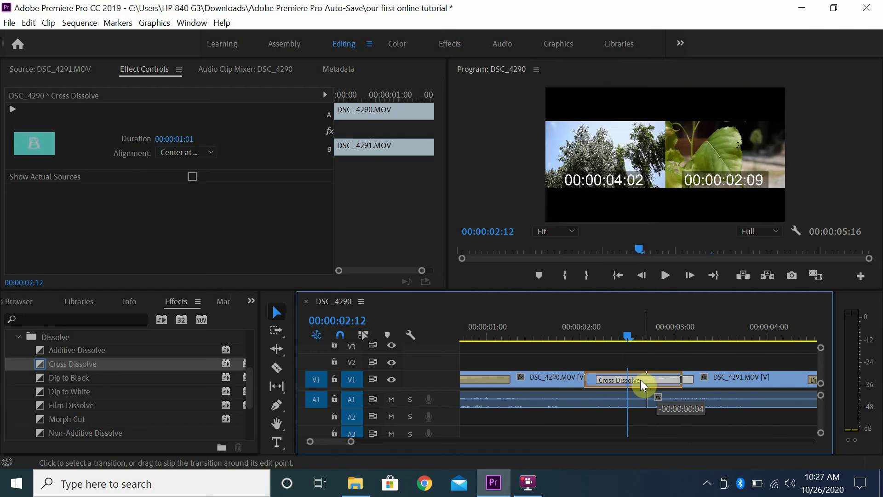
pyautogui.moveTo(589, 333)
pyautogui.mouseDown()
pyautogui.moveTo(578, 332)
pyautogui.moveTo(652, 336)
pyautogui.moveTo(596, 338)
pyautogui.mouseUp()
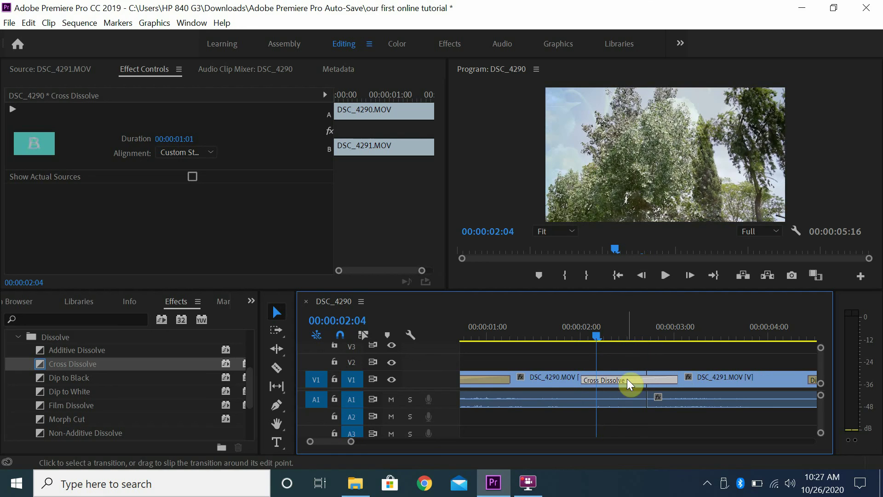
pyautogui.moveTo(649, 378); pyautogui.dragTo(700, 378)
# Shorten the opening Dip to Black on the DSC_4290 clip to 00:00:00:11, and play the sequence from its start to preview the transitions.
pyautogui.press('-')
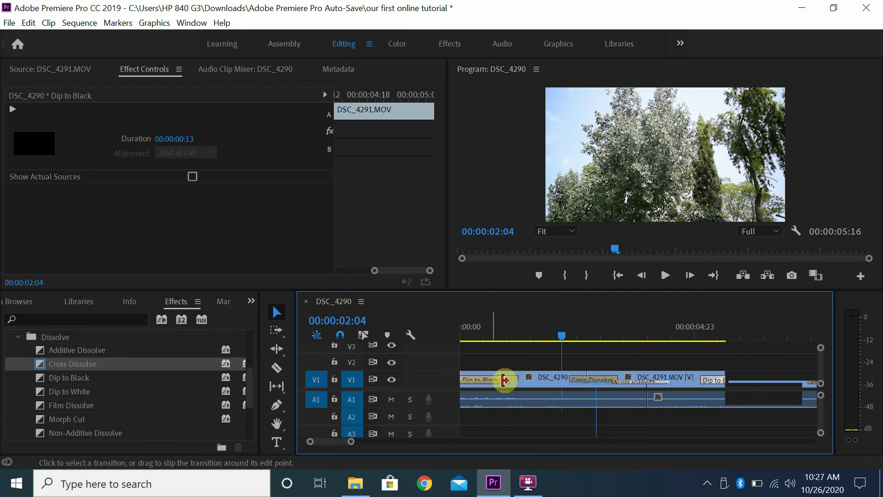
pyautogui.moveTo(513, 378); pyautogui.dragTo(474, 380)
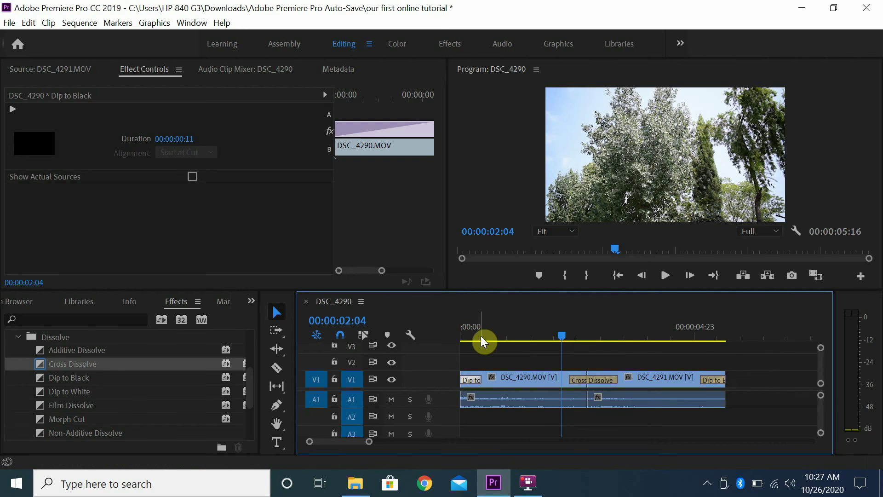
pyautogui.press('Home')
pyautogui.press('space')
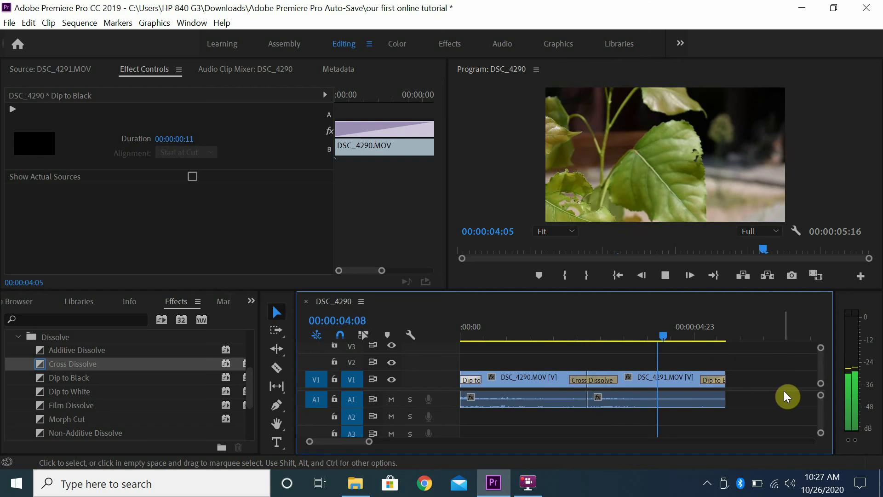
pyautogui.press('space')
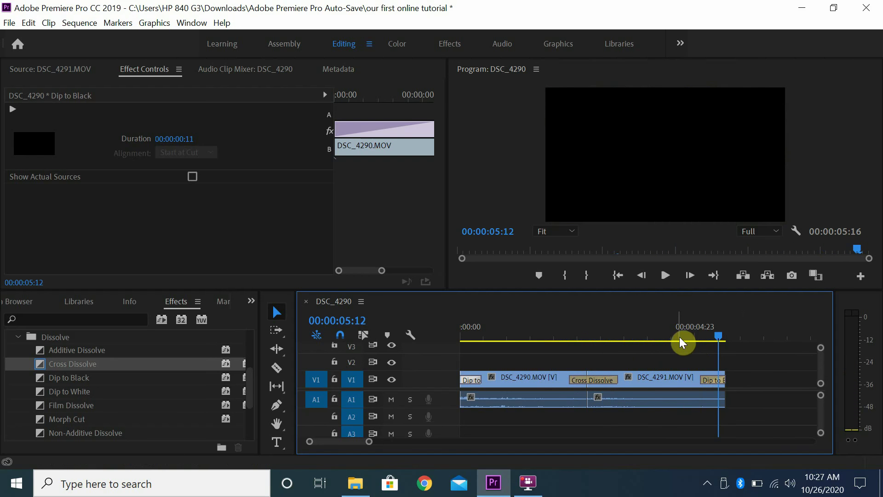
# Add only the video of the marked DSC_4291 source range to V1, leaving a gap after the existing clips.
pyautogui.moveTo(677, 333); pyautogui.dragTo(653, 329)
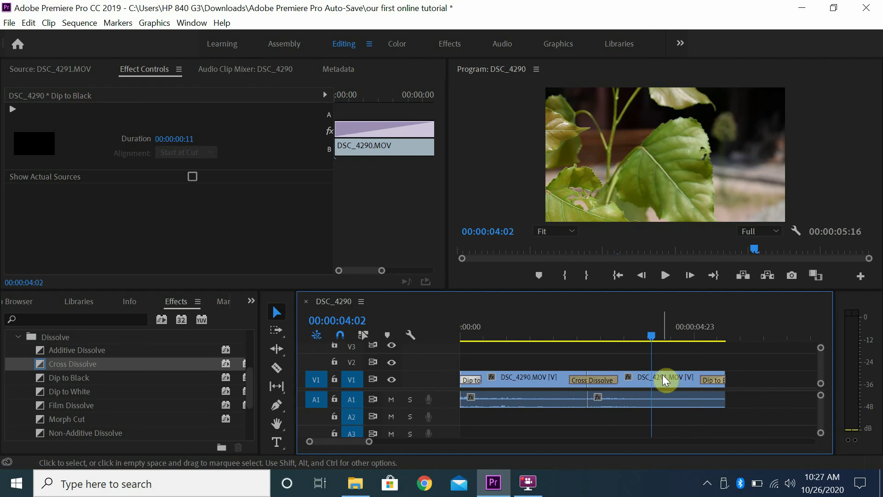
pyautogui.press('-')
pyautogui.press('-')
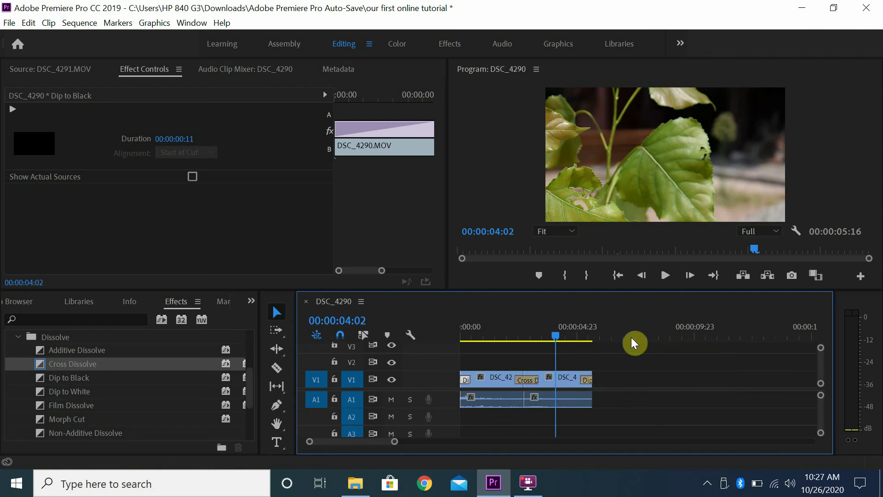
pyautogui.click(58, 86)
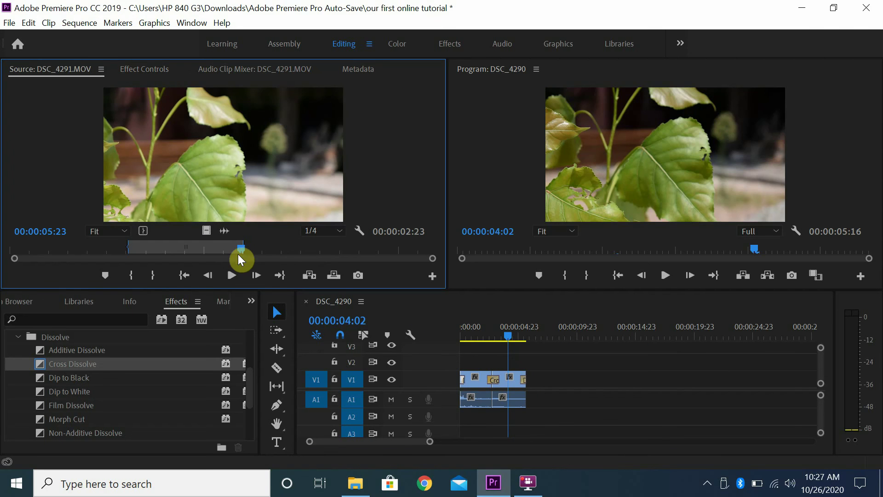
pyautogui.moveTo(241, 252)
pyautogui.mouseDown()
pyautogui.moveTo(128, 252)
pyautogui.moveTo(234, 253)
pyautogui.mouseUp()
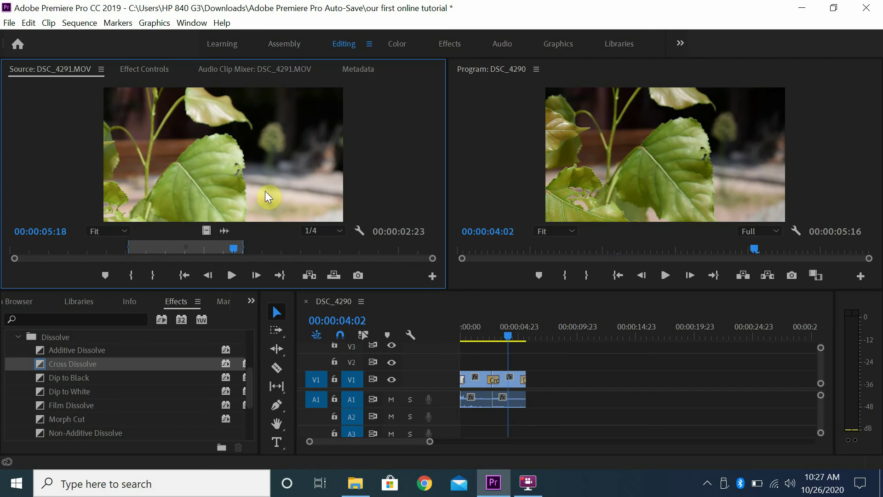
pyautogui.moveTo(205, 232); pyautogui.dragTo(611, 385)
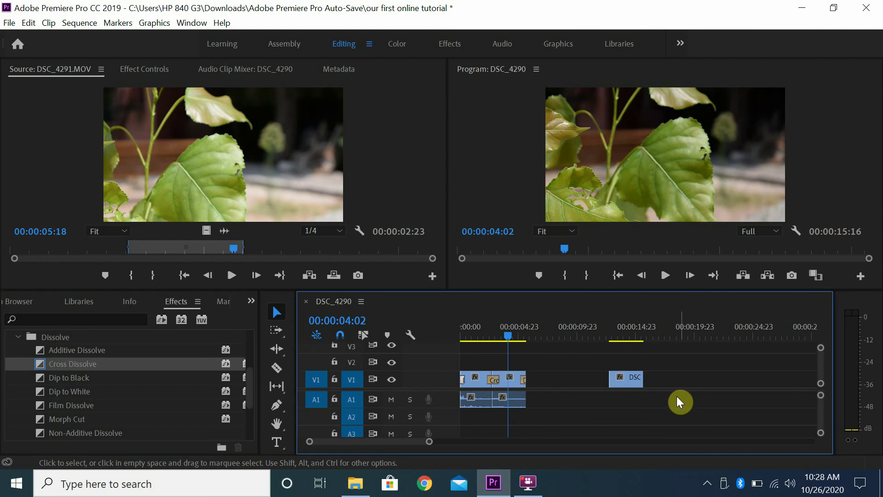
# Extend the end of the separate DSC_4291 clip on V1 to 00:00:18:22, and trim it back to 00:00:16:16.
pyautogui.moveTo(606, 327); pyautogui.dragTo(627, 336)
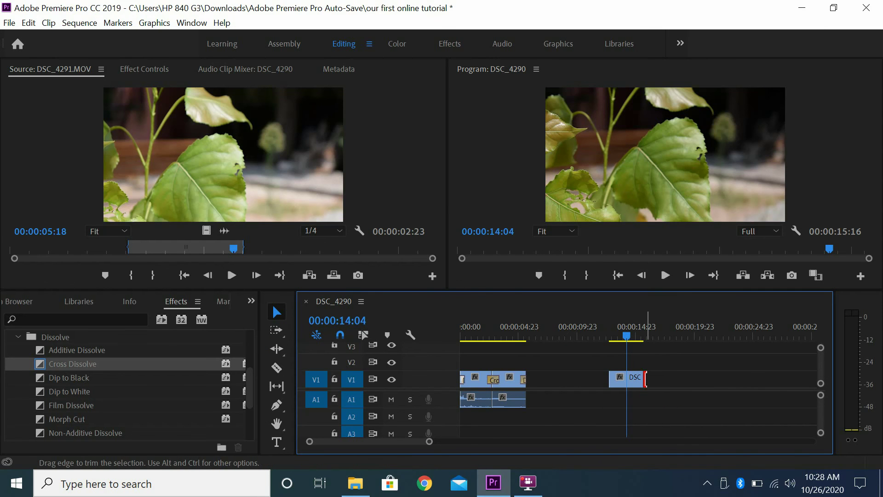
pyautogui.moveTo(646, 378); pyautogui.dragTo(679, 380)
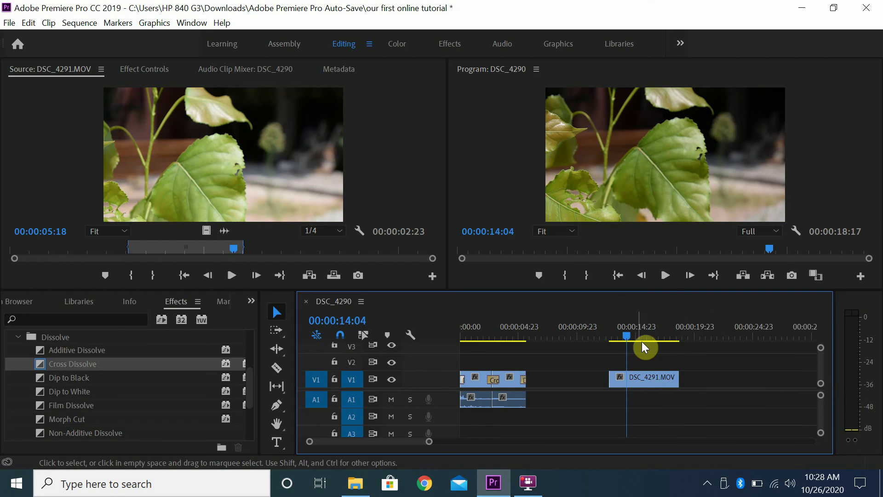
pyautogui.moveTo(633, 330)
pyautogui.mouseDown()
pyautogui.moveTo(660, 330)
pyautogui.moveTo(635, 331)
pyautogui.mouseUp()
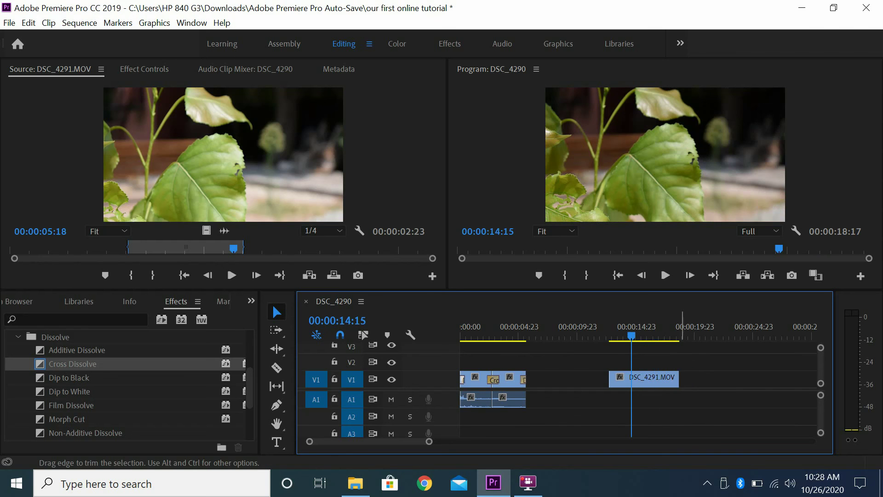
pyautogui.moveTo(678, 380)
pyautogui.mouseDown()
pyautogui.moveTo(643, 379)
pyautogui.moveTo(681, 378)
pyautogui.mouseUp()
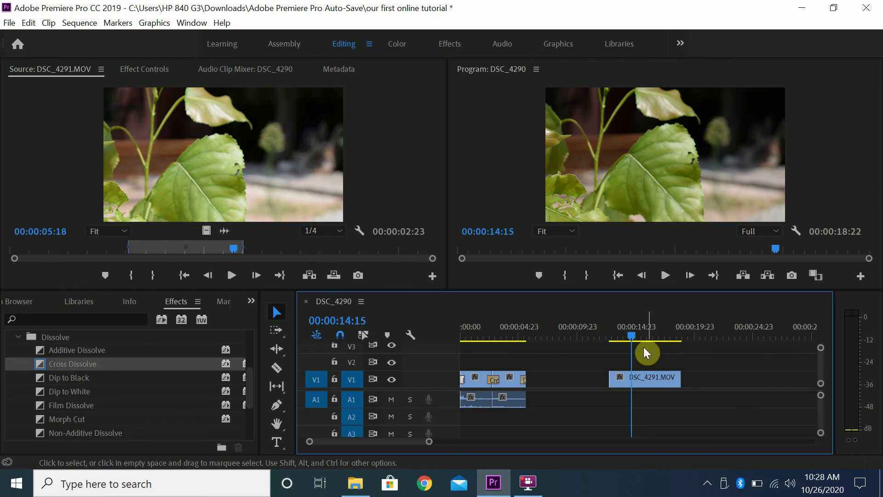
pyautogui.click(624, 332)
pyautogui.moveTo(680, 380); pyautogui.dragTo(654, 381)
# Trim a few frames off the start of the separate DSC_4291 clip on V1, and place the playhead at 00:00:12:13.
pyautogui.moveTo(643, 333); pyautogui.dragTo(607, 334)
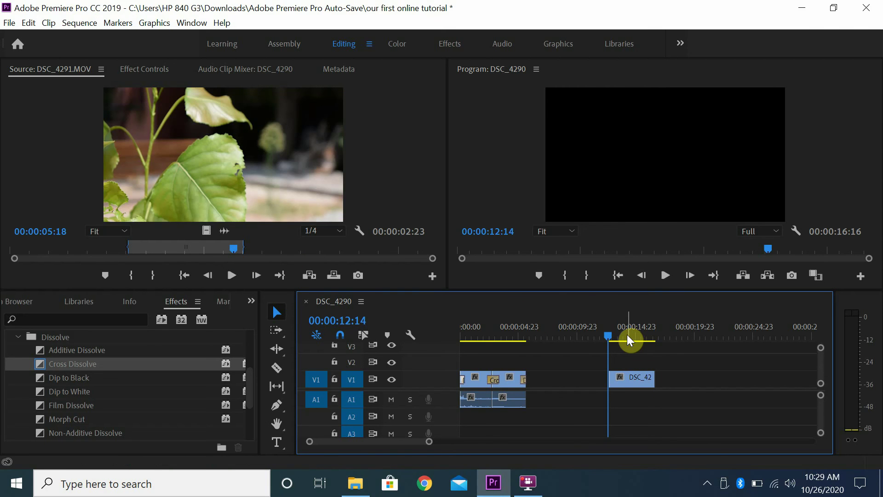
pyautogui.press('-')
pyautogui.press('=')
pyautogui.press('=')
pyautogui.press('=')
pyautogui.scroll(-3, 733, 360)
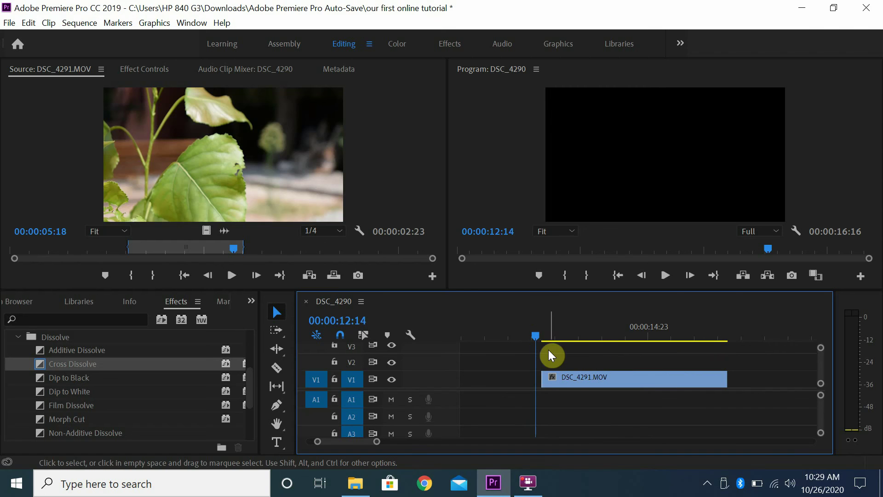
pyautogui.moveTo(550, 335); pyautogui.dragTo(583, 334)
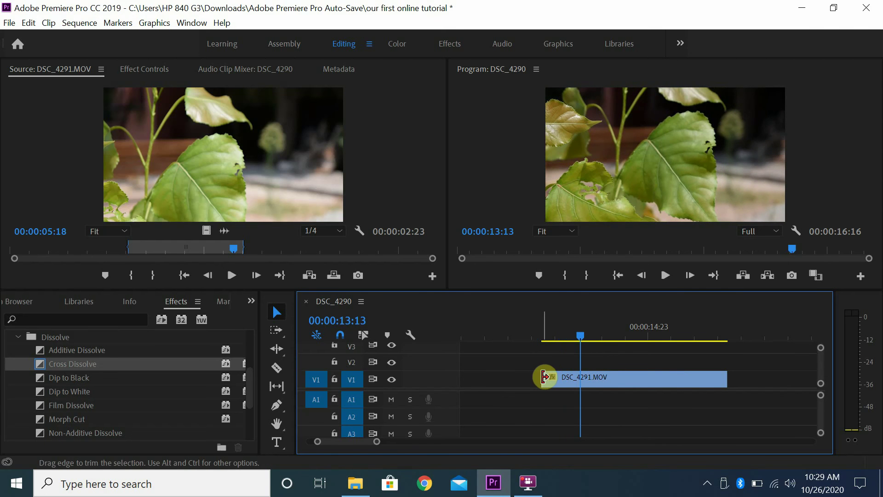
pyautogui.moveTo(546, 377)
pyautogui.mouseDown()
pyautogui.moveTo(583, 368)
pyautogui.moveTo(580, 377)
pyautogui.moveTo(548, 376)
pyautogui.mouseUp()
pyautogui.click(535, 335)
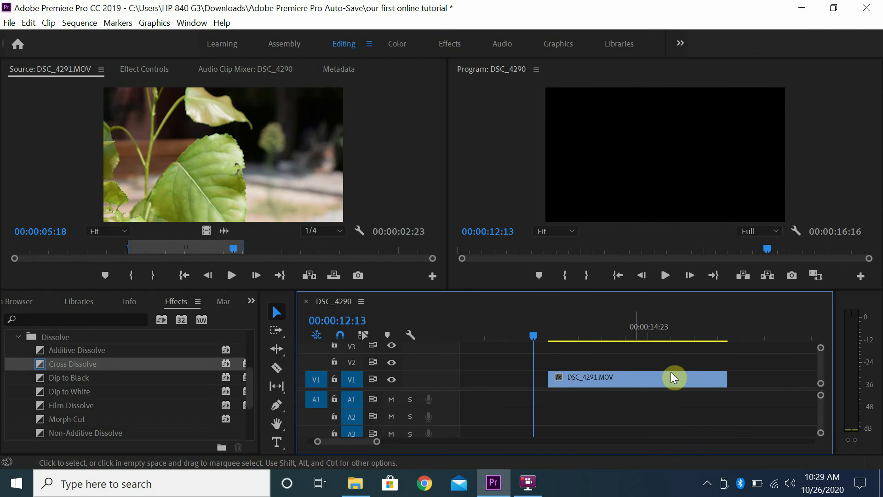
# Activate the Razor tool and position the playhead at 00:00:13:11 within the separate DSC_4291 clip.
pyautogui.moveTo(533, 335); pyautogui.dragTo(576, 331)
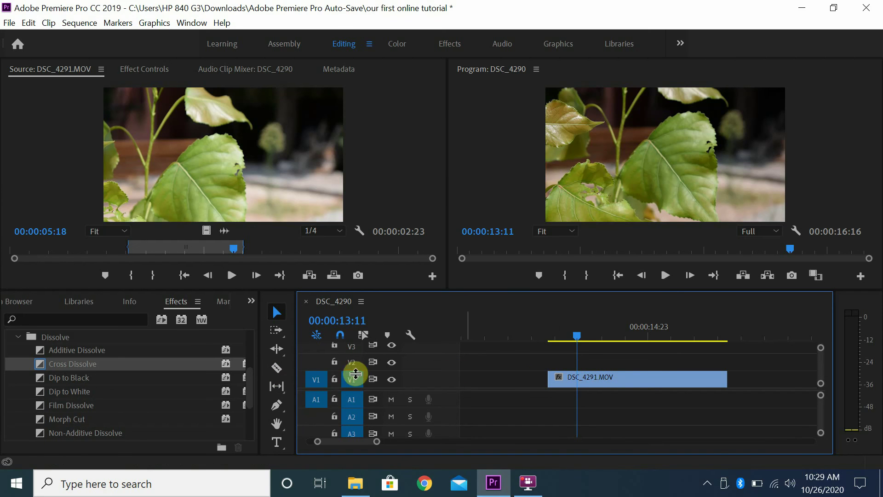
pyautogui.click(276, 370)
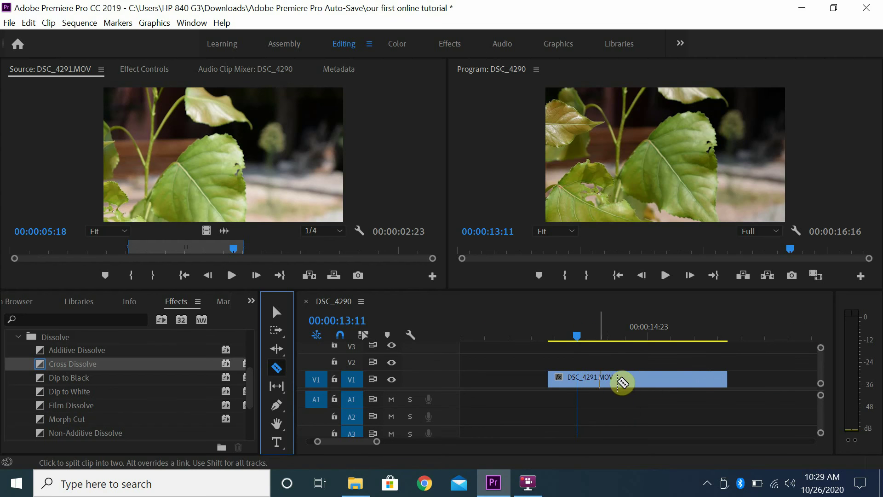
pyautogui.press('=')
pyautogui.press('=')
pyautogui.press('=')
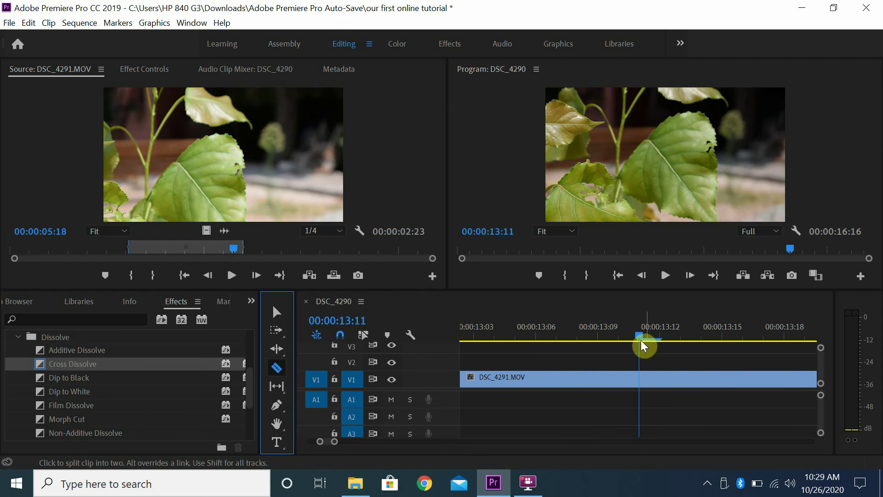
pyautogui.moveTo(644, 338); pyautogui.dragTo(666, 338)
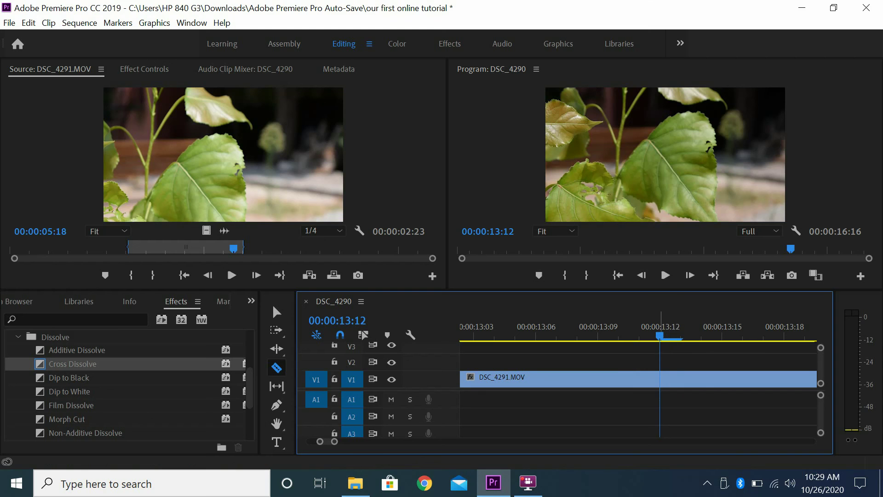
pyautogui.moveTo(660, 343); pyautogui.dragTo(644, 336)
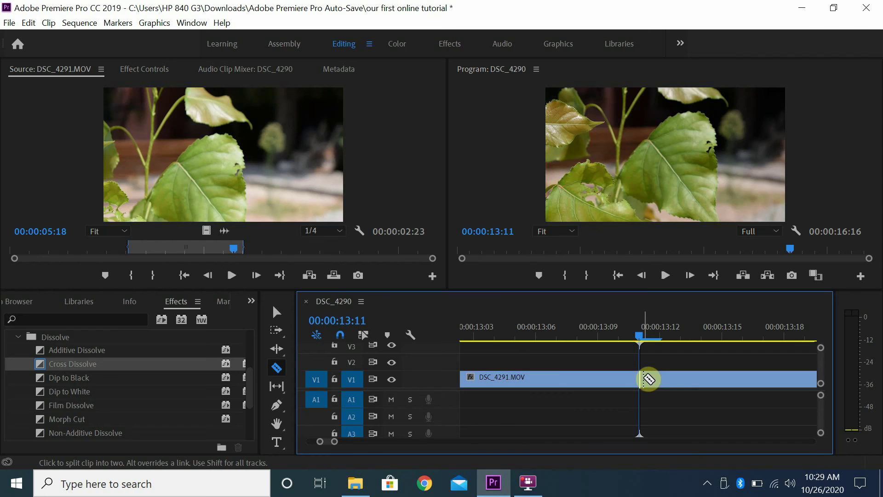
pyautogui.press('-')
pyautogui.press('-')
pyautogui.press('-')
pyautogui.press('-')
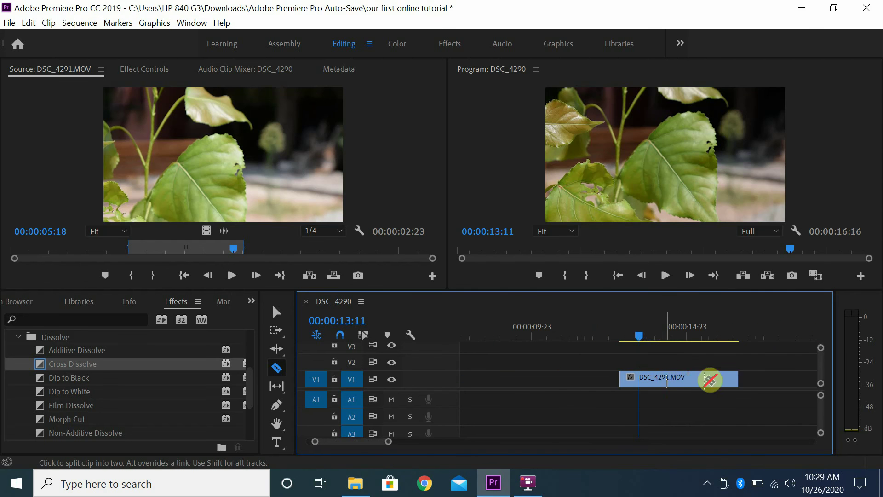
pyautogui.press('-')
pyautogui.press('=')
pyautogui.press('=')
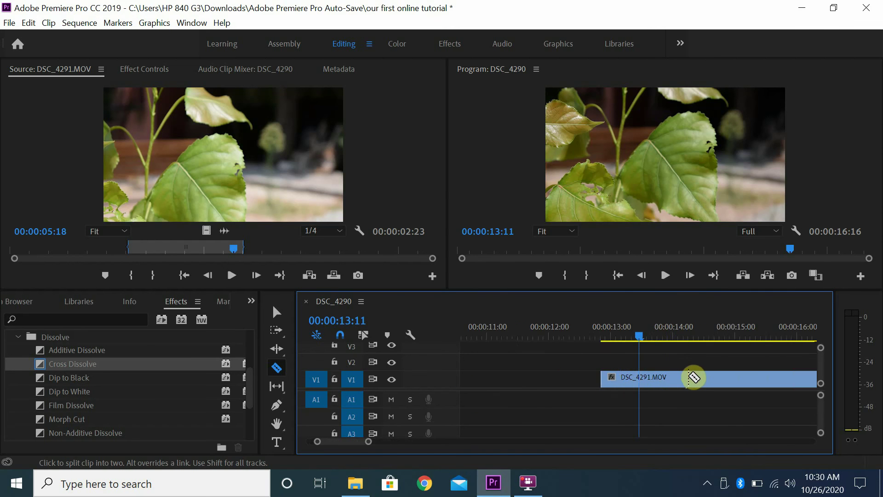
pyautogui.press('-')
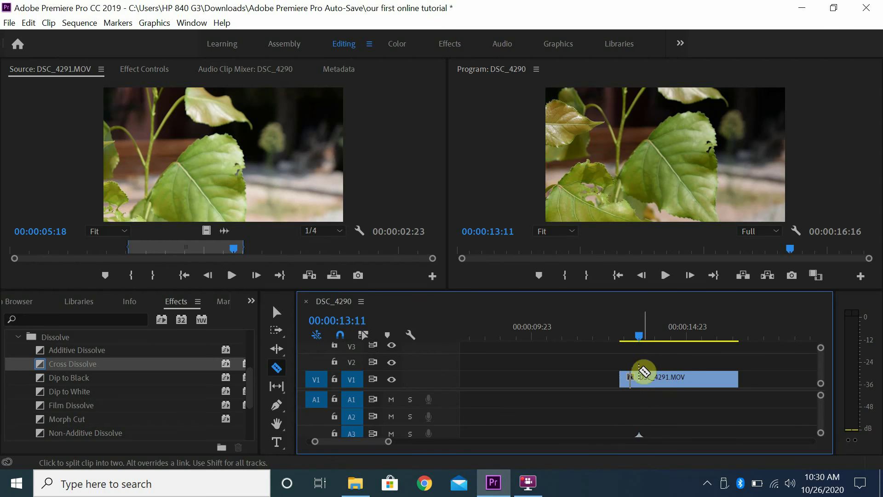
pyautogui.click(707, 379)
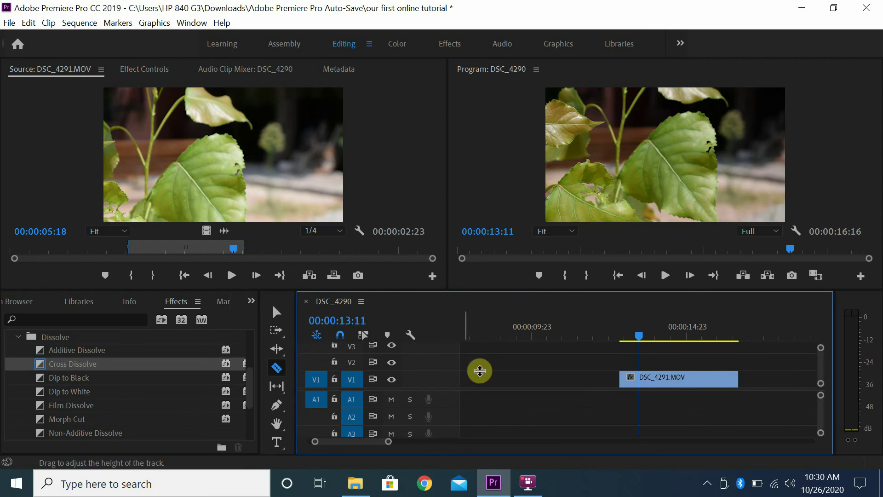
# Cut the separate DSC_4291 clip on V1 in two at 00:00:13:12.
pyautogui.press('=')
pyautogui.press('=')
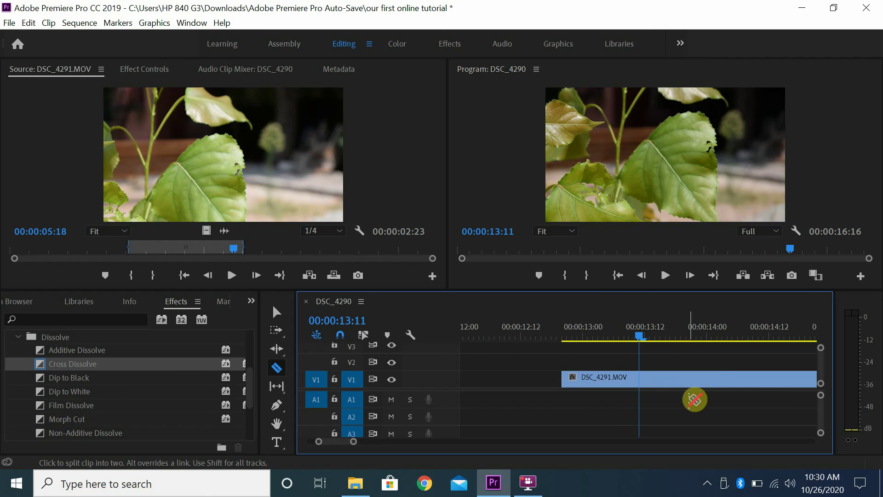
pyautogui.press('-')
pyautogui.press('=')
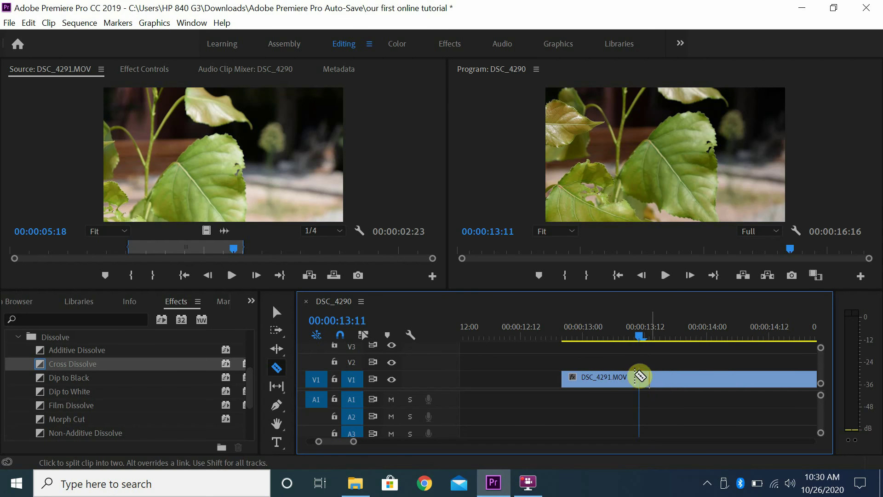
pyautogui.click(651, 337)
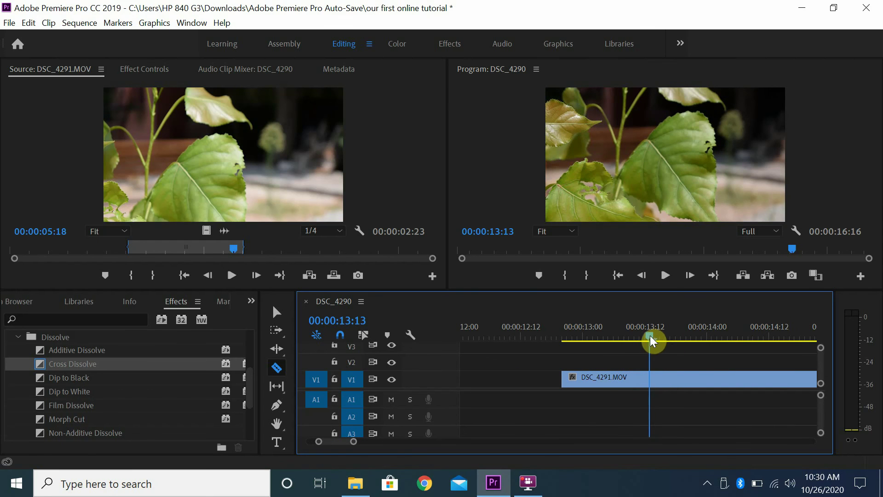
pyautogui.click(646, 335)
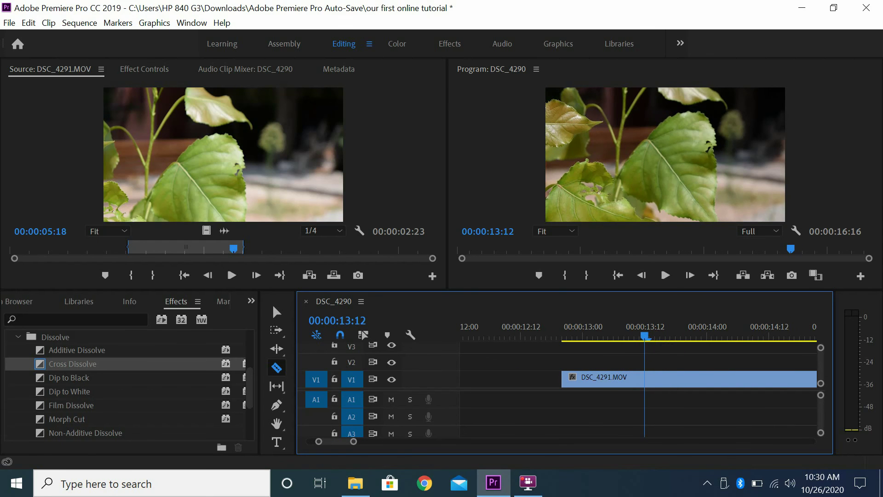
pyautogui.click(656, 378)
# Cut the remaining part of the separate DSC_4291 clip at 00:00:13:23 and again about half a second further along.
pyautogui.moveTo(694, 338)
pyautogui.mouseDown()
pyautogui.moveTo(724, 338)
pyautogui.moveTo(702, 343)
pyautogui.mouseUp()
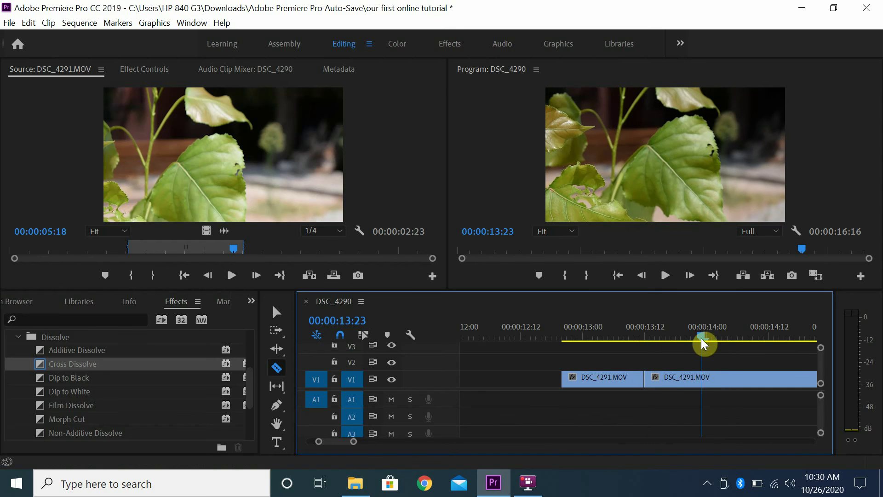
pyautogui.click(704, 380)
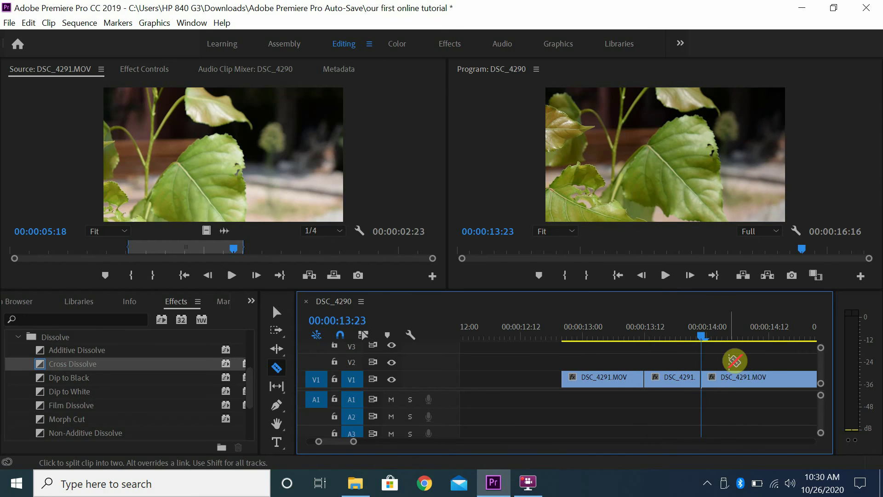
pyautogui.scroll(-3, 734, 361)
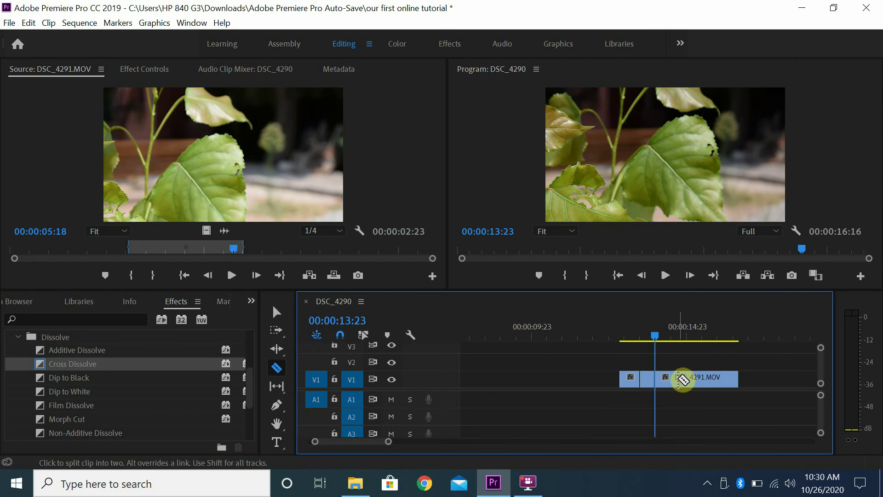
pyautogui.click(673, 380)
# Move the second DSC_4291 piece to V2 beyond the end of the other clips, and ripple delete the gap left on V1.
pyautogui.moveTo(655, 338); pyautogui.dragTo(635, 340)
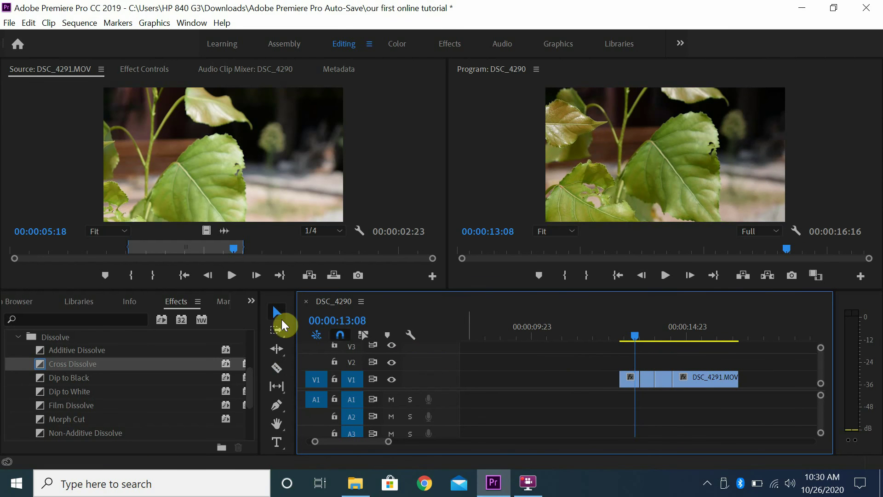
pyautogui.click(647, 380)
pyautogui.moveTo(647, 379); pyautogui.dragTo(777, 364)
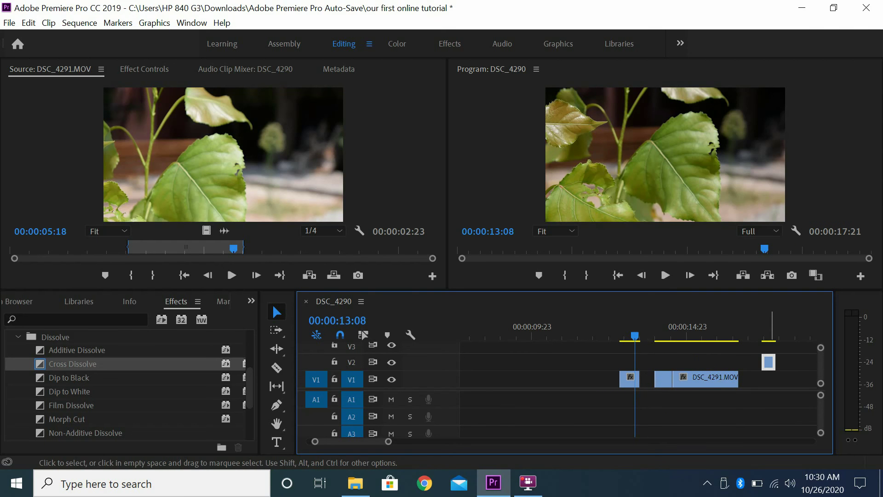
pyautogui.click(647, 380)
pyautogui.rightClick(648, 380)
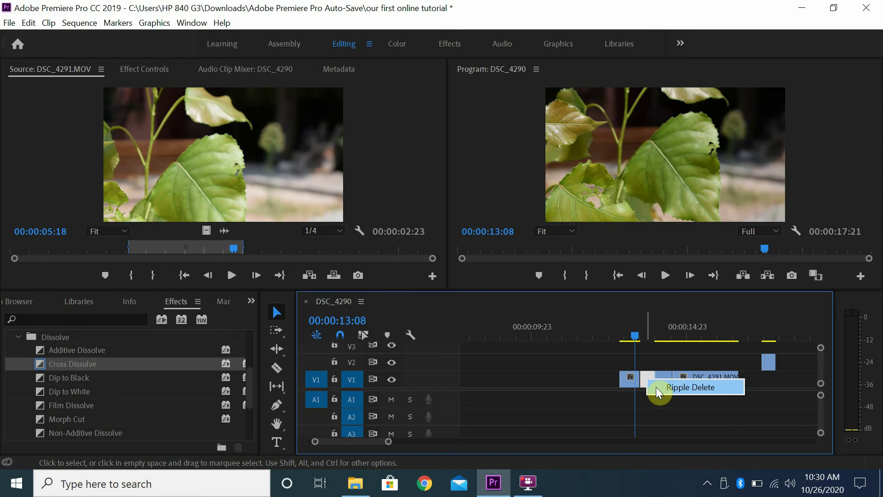
pyautogui.click(655, 387)
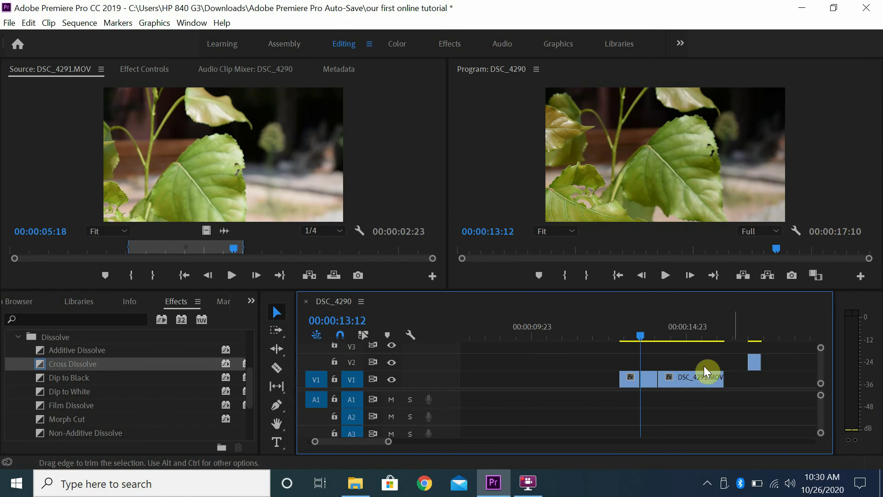
# Bring the DSC_4291 piece from V2 down to V1 and place it ahead of the other separate pieces, leaving a gap between them.
pyautogui.click(628, 335)
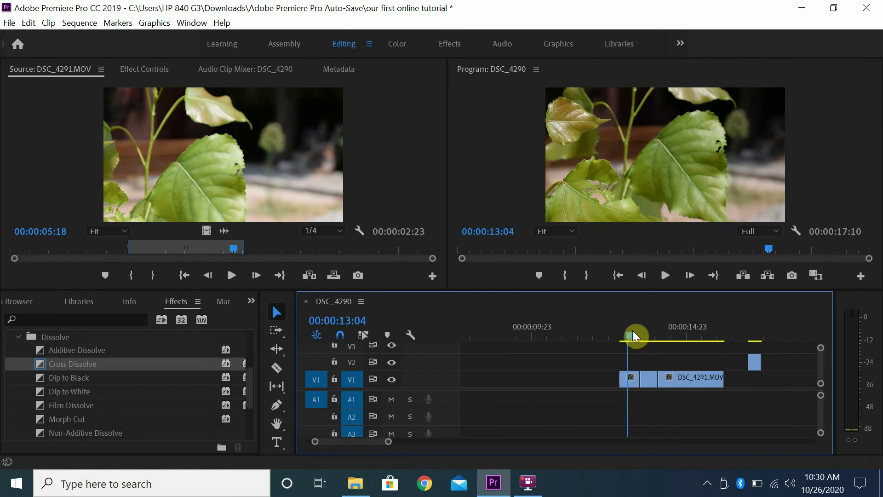
pyautogui.moveTo(633, 331)
pyautogui.mouseDown()
pyautogui.moveTo(655, 337)
pyautogui.moveTo(636, 341)
pyautogui.mouseUp()
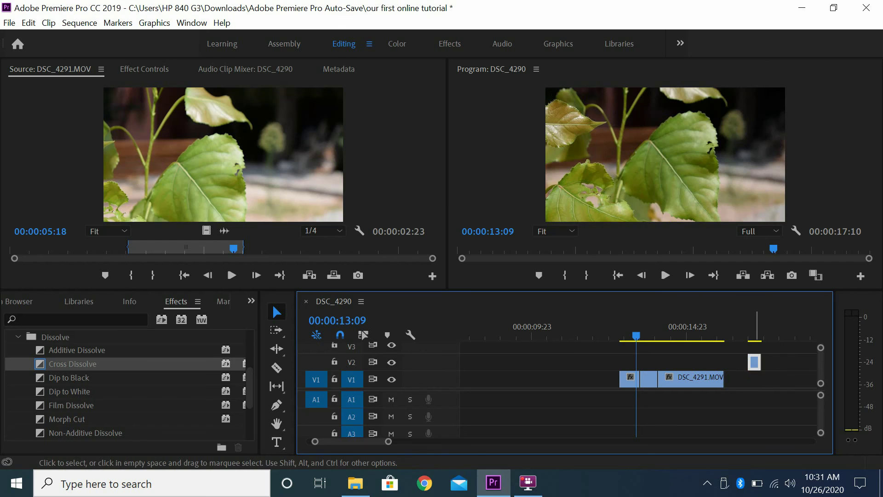
pyautogui.moveTo(755, 362); pyautogui.dragTo(729, 377)
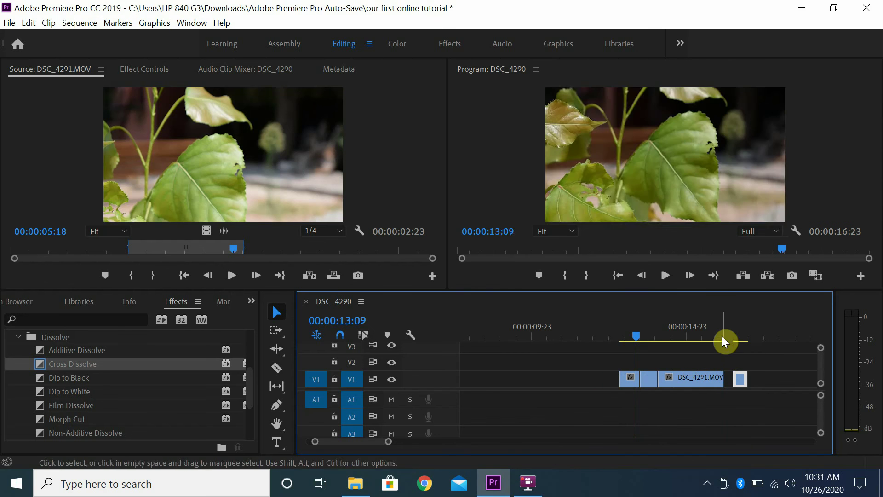
pyautogui.moveTo(721, 335); pyautogui.dragTo(701, 329)
pyautogui.moveTo(741, 381); pyautogui.dragTo(598, 381)
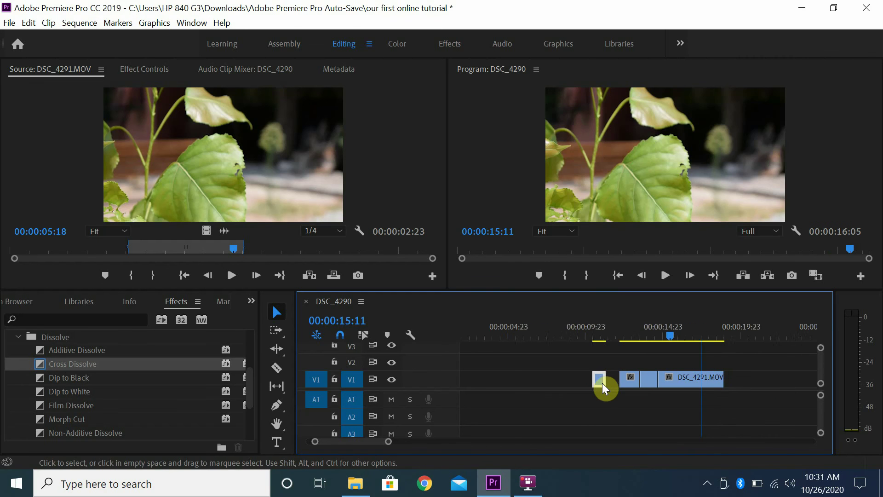
# Shift the last DSC_4291 piece away from its neighbour, move it back against it with snapping off, and turn snapping on again.
pyautogui.press('-')
pyautogui.press('-')
pyautogui.press('=')
pyautogui.press('=')
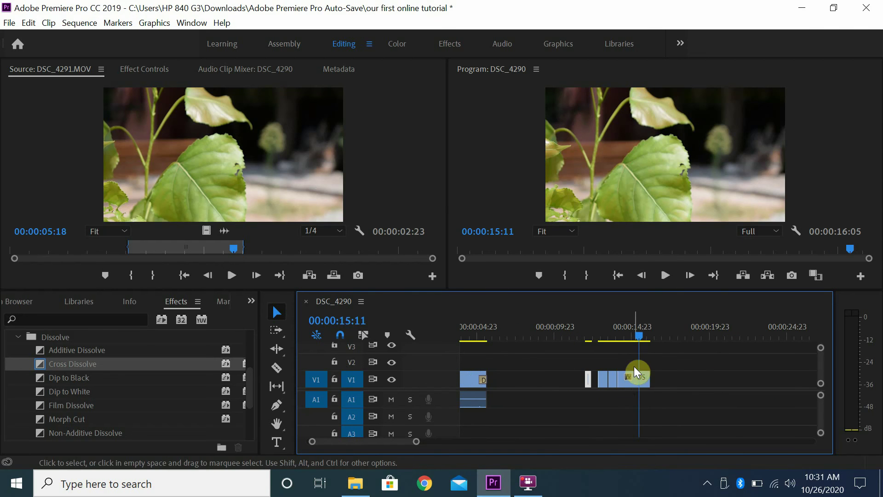
pyautogui.moveTo(665, 385)
pyautogui.mouseDown()
pyautogui.moveTo(694, 384)
pyautogui.moveTo(648, 382)
pyautogui.moveTo(662, 382)
pyautogui.mouseUp()
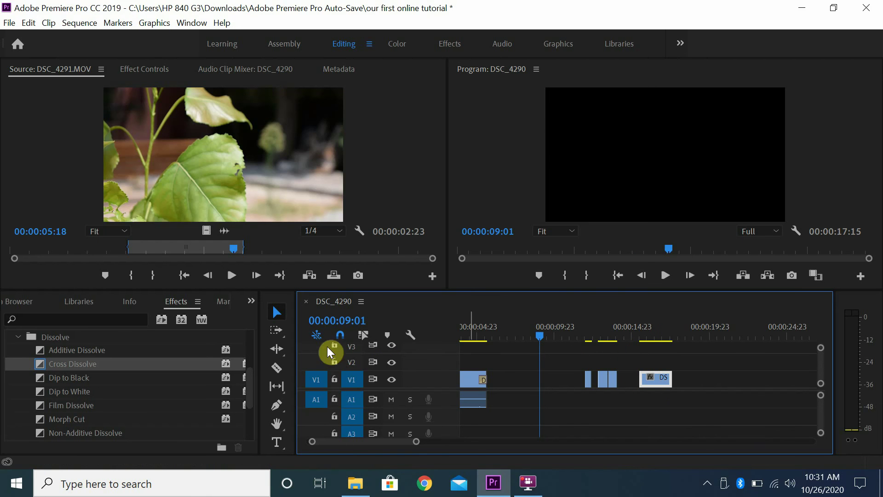
pyautogui.click(339, 335)
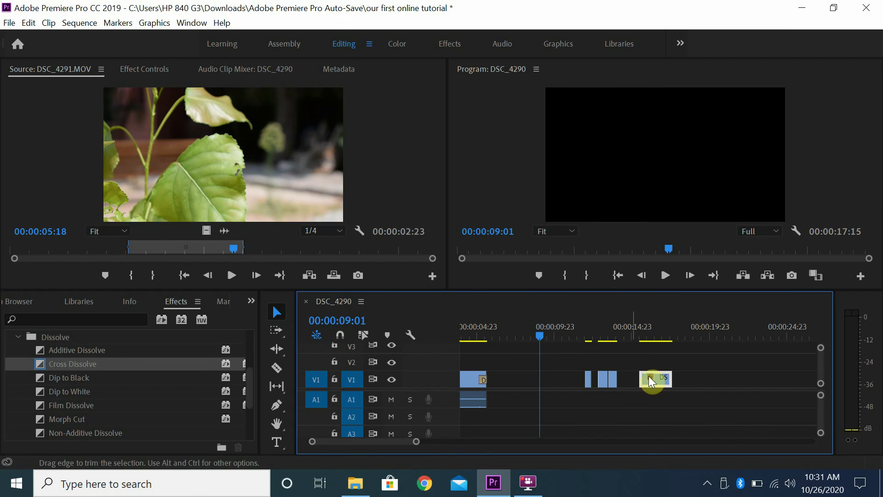
pyautogui.moveTo(659, 382); pyautogui.dragTo(638, 380)
pyautogui.click(340, 335)
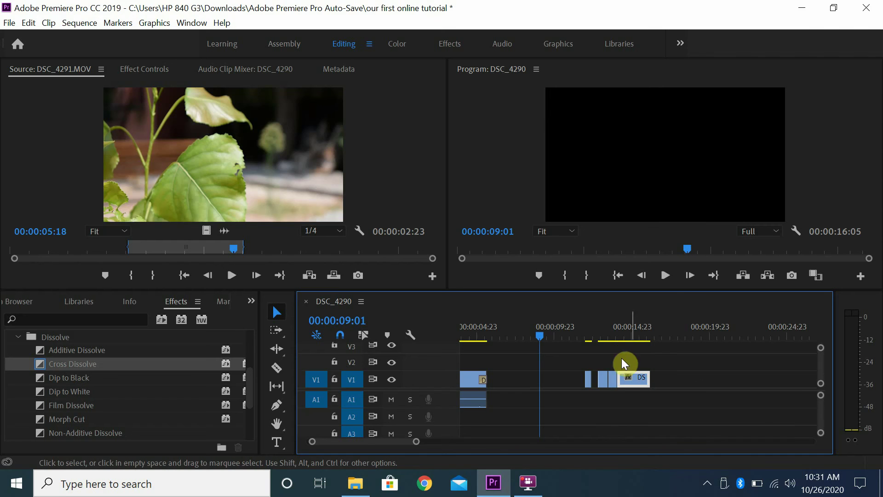
# Snap the second DSC_4291 piece against the end of the first separate piece on V1, and place the playhead at 00:00:12:01.
pyautogui.click(603, 381)
pyautogui.moveTo(603, 384); pyautogui.dragTo(596, 382)
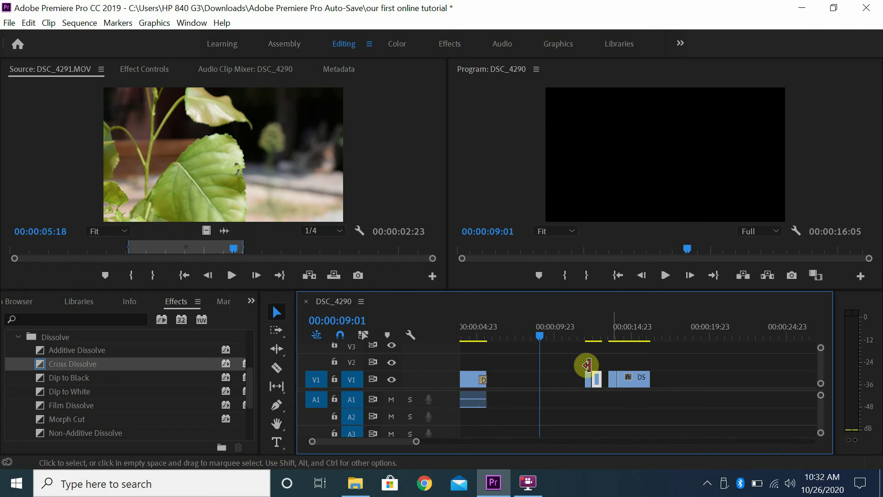
pyautogui.moveTo(573, 339); pyautogui.dragTo(586, 334)
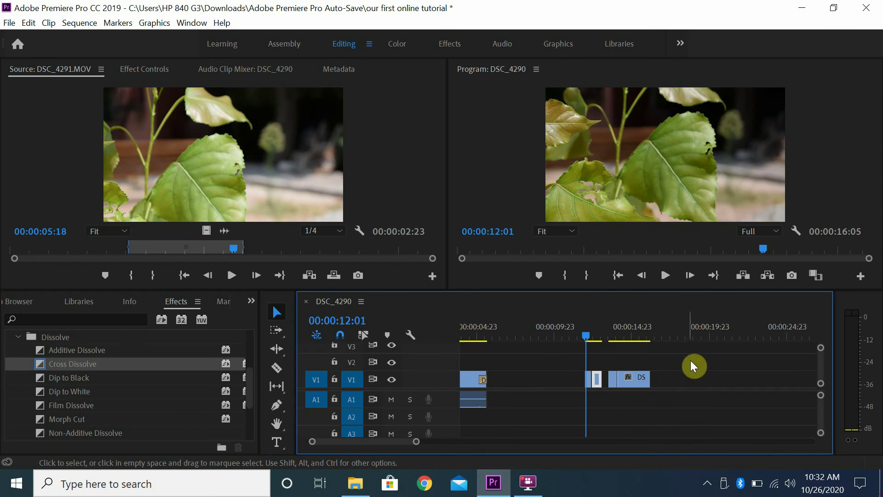
# Select all the separate DSC_4291 pieces on V1, and save the project.
pyautogui.moveTo(691, 362); pyautogui.dragTo(567, 384)
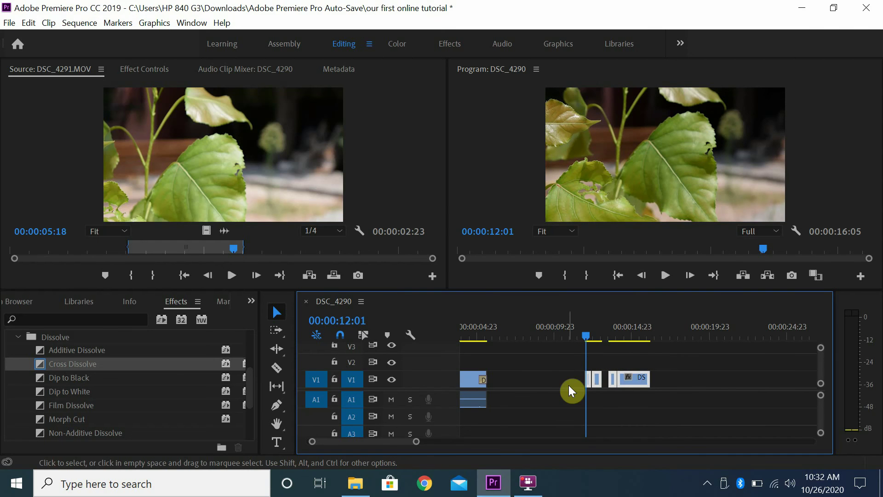
pyautogui.press('-')
pyautogui.press('-')
pyautogui.press('-')
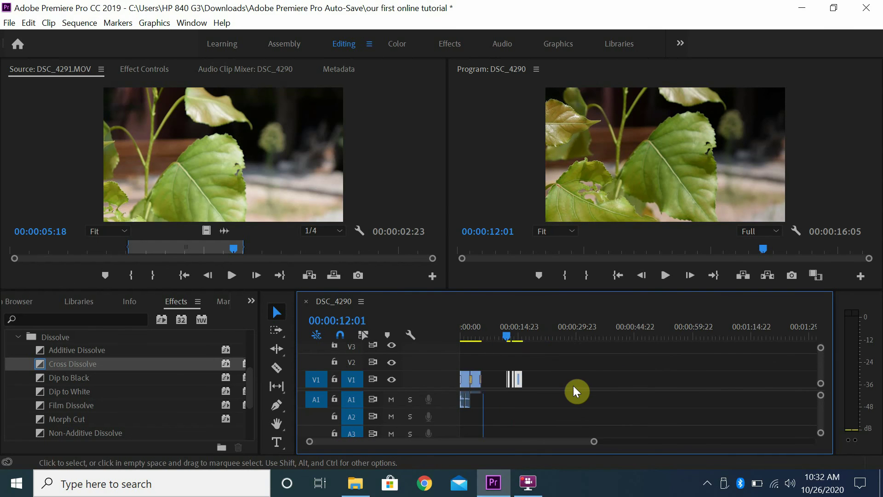
pyautogui.press('-')
pyautogui.press('-')
pyautogui.press('=')
pyautogui.press('=')
pyautogui.press('=')
pyautogui.press('=')
pyautogui.hotkey('ctrl', 's')
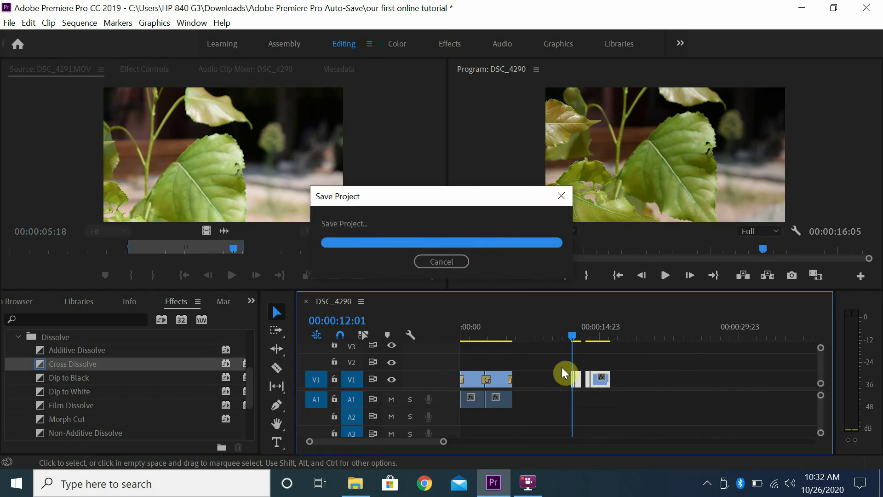
# Examine the cut DSC_4291 pieces at close range and the whole sequence at a wide timeline scale.
pyautogui.press('=')
pyautogui.press('=')
pyautogui.press('=')
pyautogui.press('=')
pyautogui.press('=')
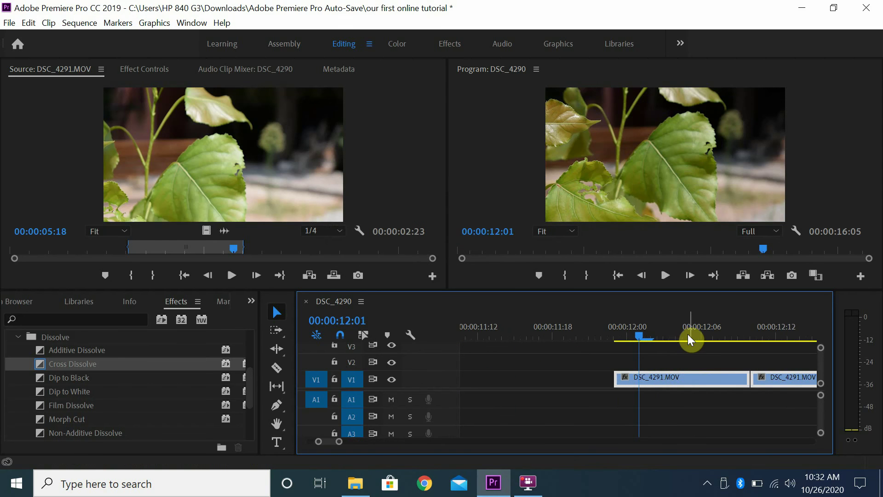
pyautogui.press('-')
pyautogui.press('-')
pyautogui.press('-')
pyautogui.press('-')
pyautogui.press('-')
pyautogui.press('-')
pyautogui.press('-')
pyautogui.press('-')
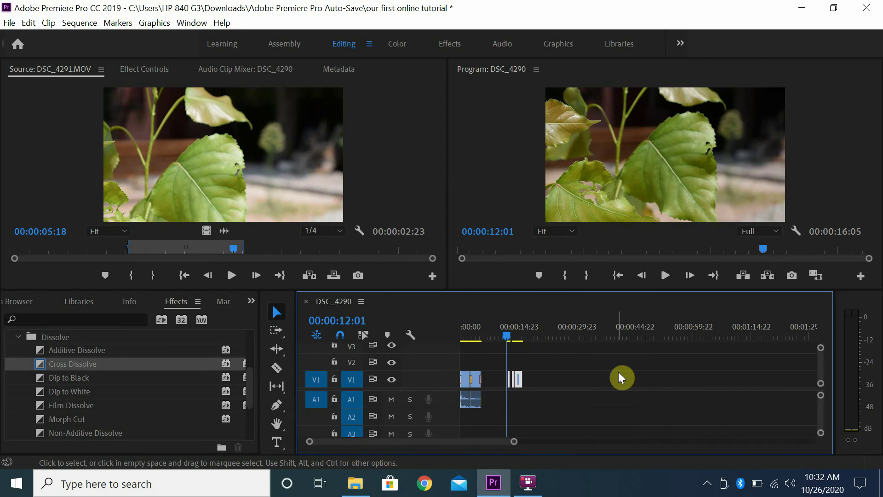
pyautogui.press('=')
pyautogui.press('=')
pyautogui.press('=')
pyautogui.press('=')
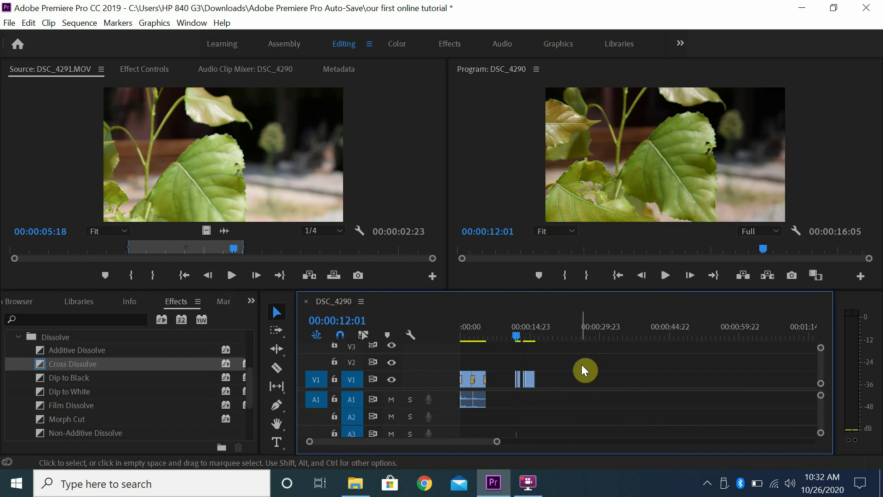
# Try to move all the clips in the sequence together so that they start at 00:00:12:01.
pyautogui.moveTo(580, 363); pyautogui.dragTo(434, 422)
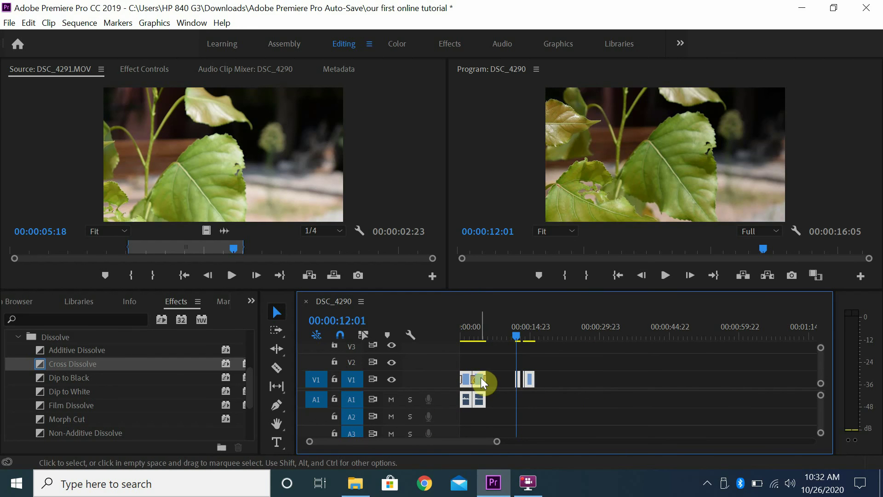
pyautogui.moveTo(481, 379); pyautogui.dragTo(536, 380)
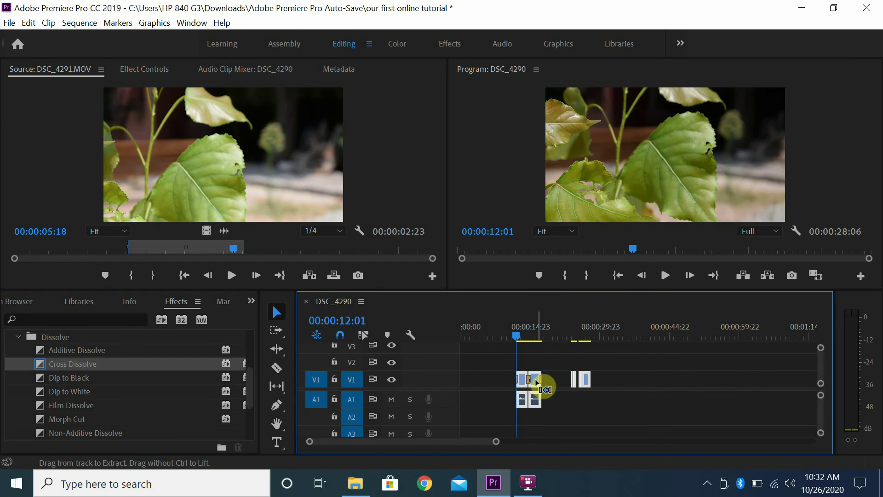
pyautogui.click(532, 336)
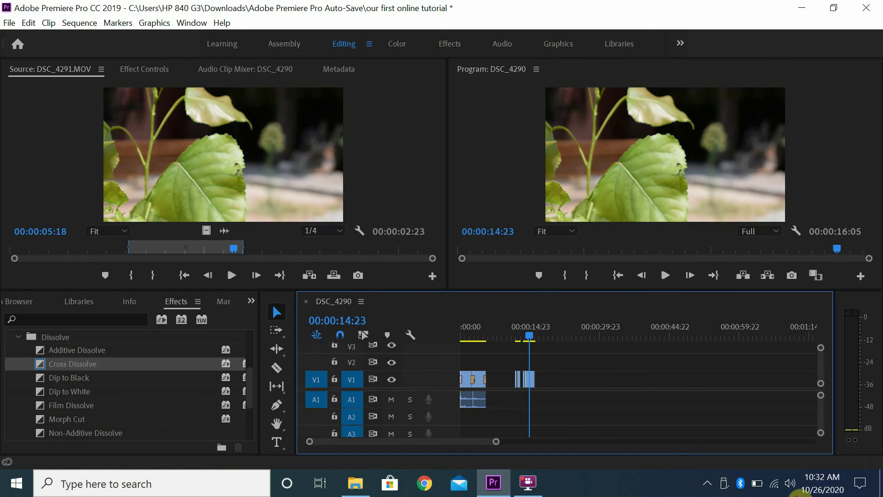
# Move the last DSC_4291 piece on V1 slightly later so that it ends at 00:00:16:14, leaving a gap before it.
pyautogui.press('=')
pyautogui.press('=')
pyautogui.press('=')
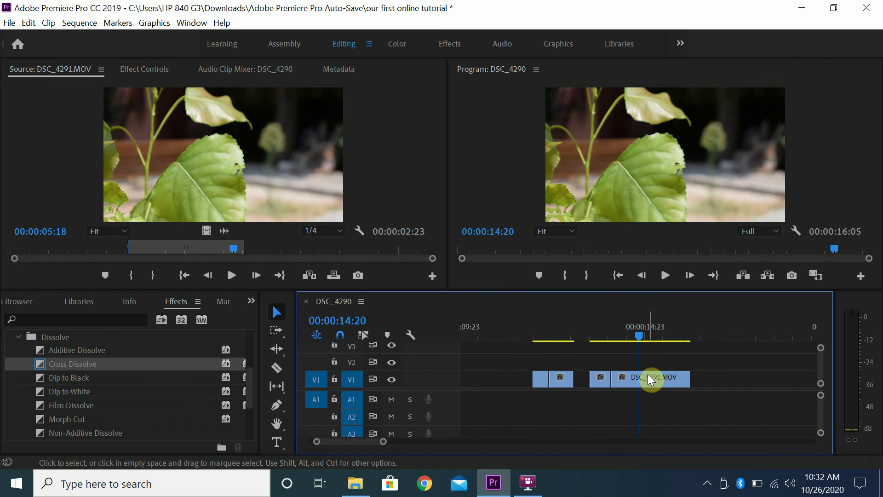
pyautogui.click(655, 377)
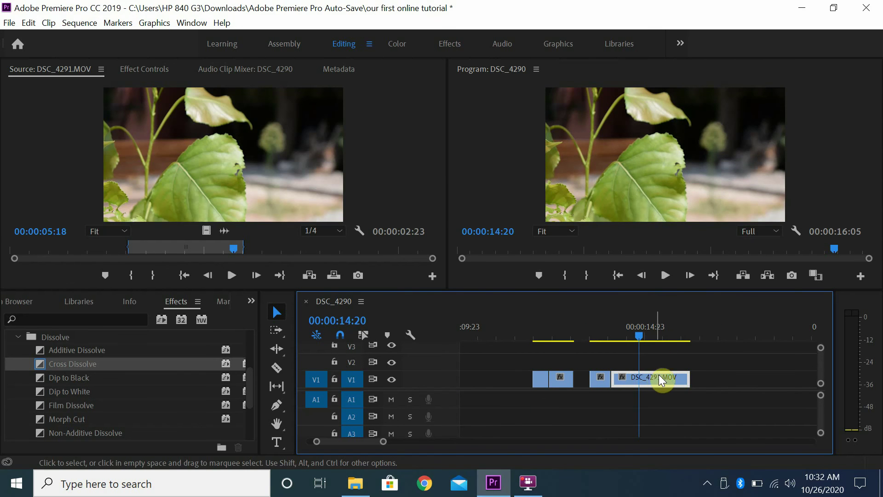
pyautogui.moveTo(658, 374)
pyautogui.mouseDown()
pyautogui.moveTo(678, 374)
pyautogui.moveTo(670, 377)
pyautogui.mouseUp()
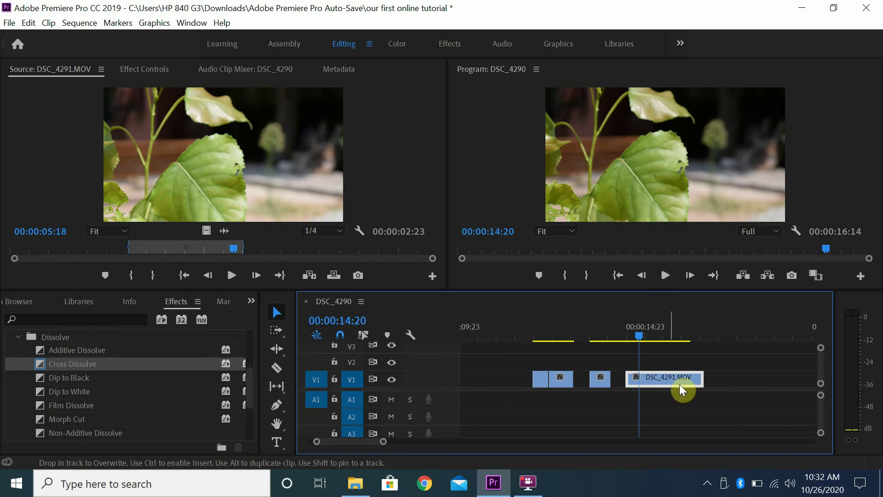
# Duplicate the last DSC_4291 piece on V1, placing the copy directly after the original.
pyautogui.scroll(-2, 661, 371)
pyautogui.scroll(-1, 618, 381)
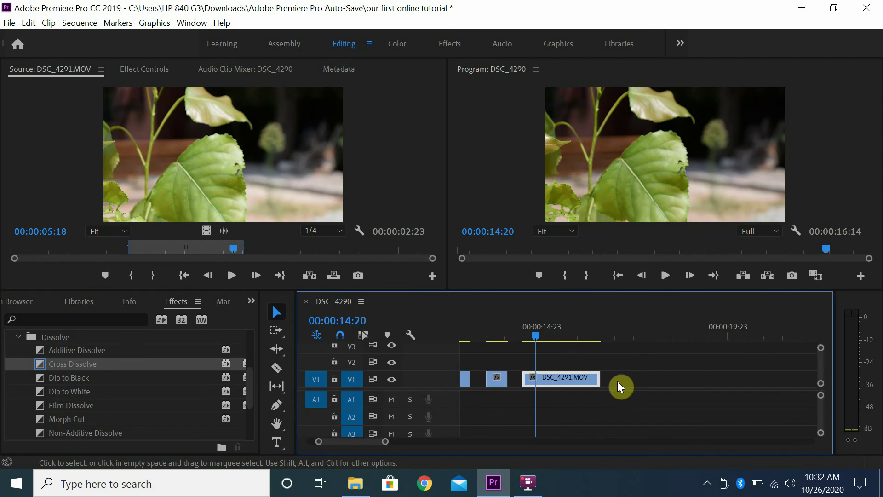
pyautogui.moveTo(575, 378); pyautogui.dragTo(626, 382)
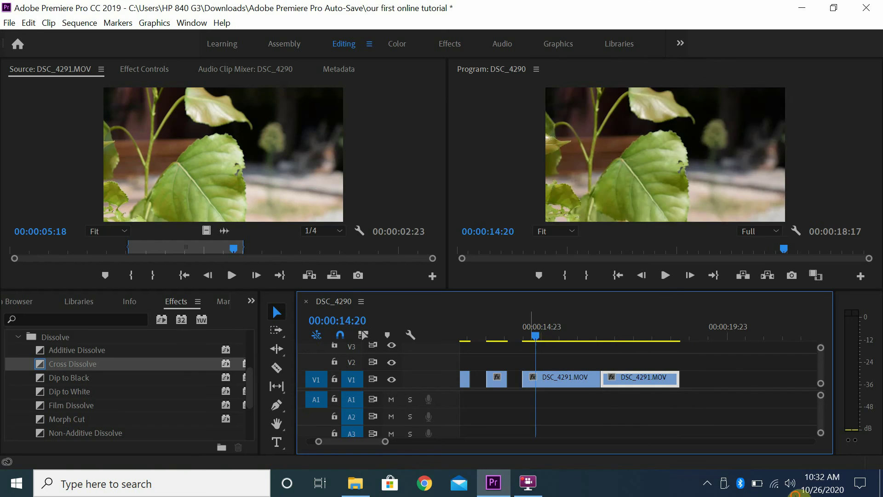
# Play the sequence across the join between the last two DSC_4291 pieces on V1.
pyautogui.click(518, 332)
pyautogui.press('space')
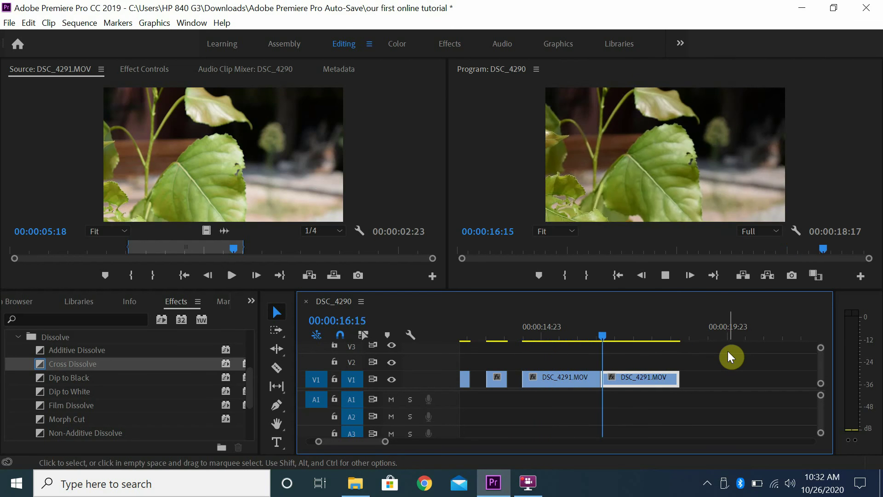
pyautogui.press('space')
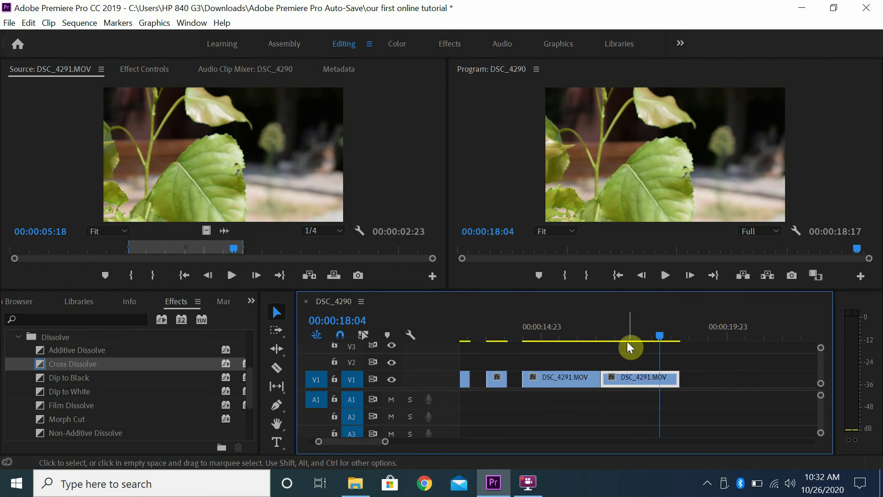
# Delete the duplicate and all the other loose DSC_4291 pieces after the gap on V1, and return the playhead to the sequence start.
pyautogui.moveTo(629, 336); pyautogui.dragTo(639, 407)
pyautogui.press('Delete')
pyautogui.press('-')
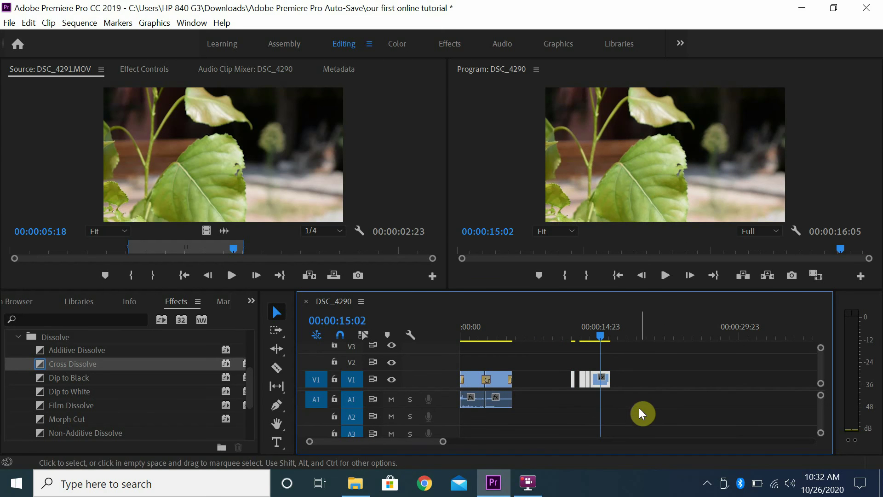
pyautogui.press('Delete')
pyautogui.moveTo(508, 334); pyautogui.dragTo(437, 326)
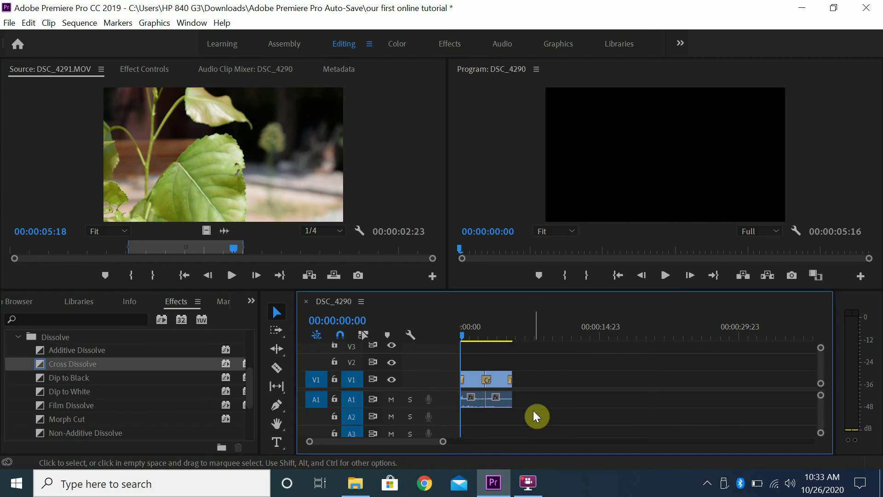
# Select only the audio of the second clip on A1, without its linked video, and clear the selection.
pyautogui.scroll(3, 622, 395)
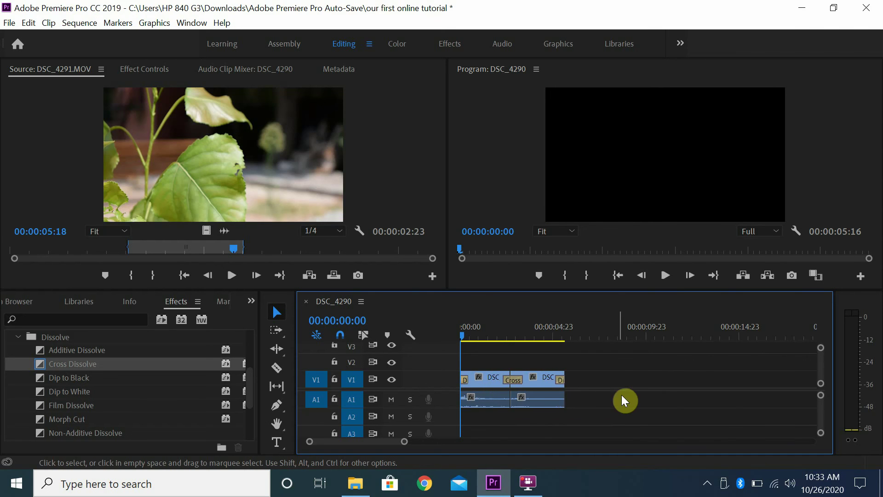
pyautogui.scroll(-1, 619, 399)
pyautogui.click(542, 390)
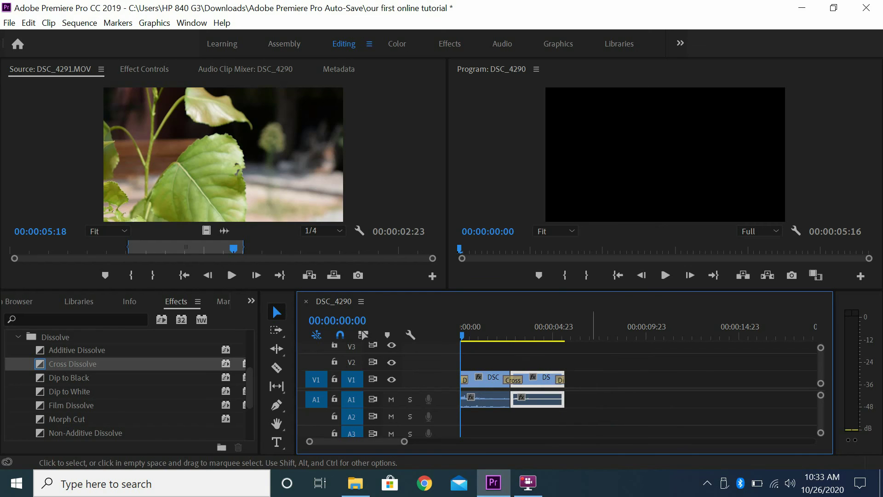
pyautogui.keyDown('alt'); pyautogui.click(561, 403); pyautogui.keyUp('alt')
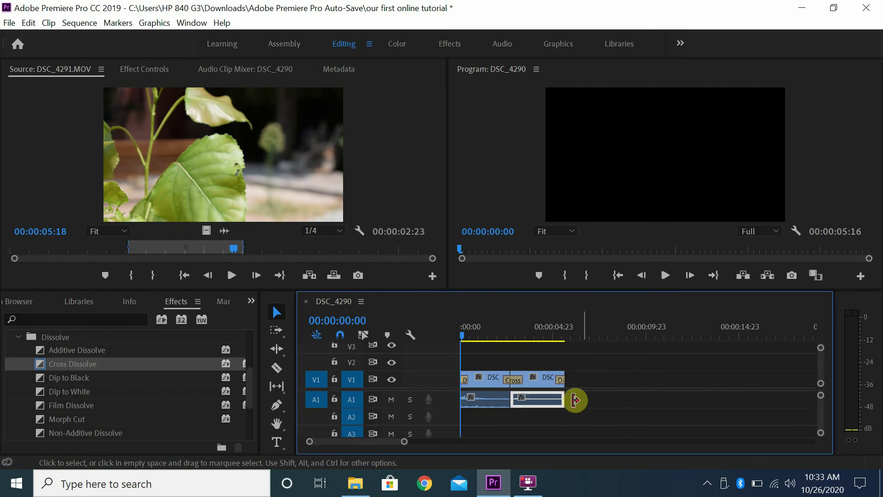
pyautogui.click(564, 400)
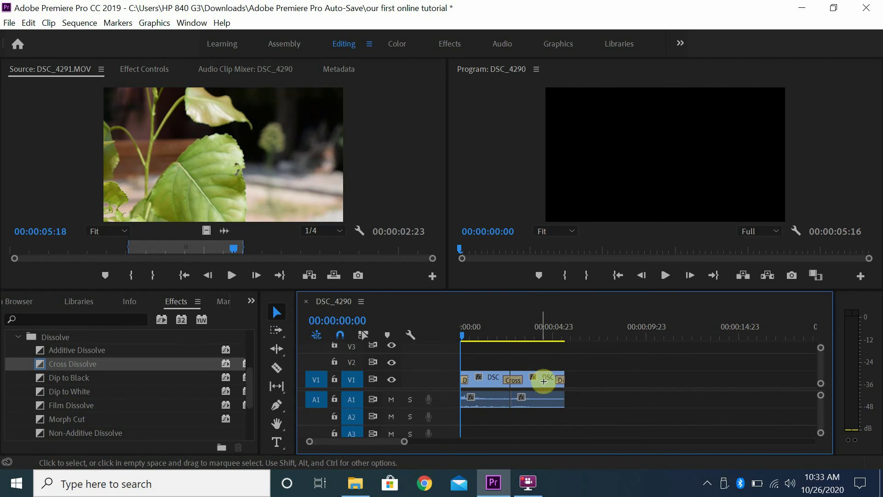
# Unlink the video and audio of the second clip, DSC_4291.
pyautogui.click(559, 403)
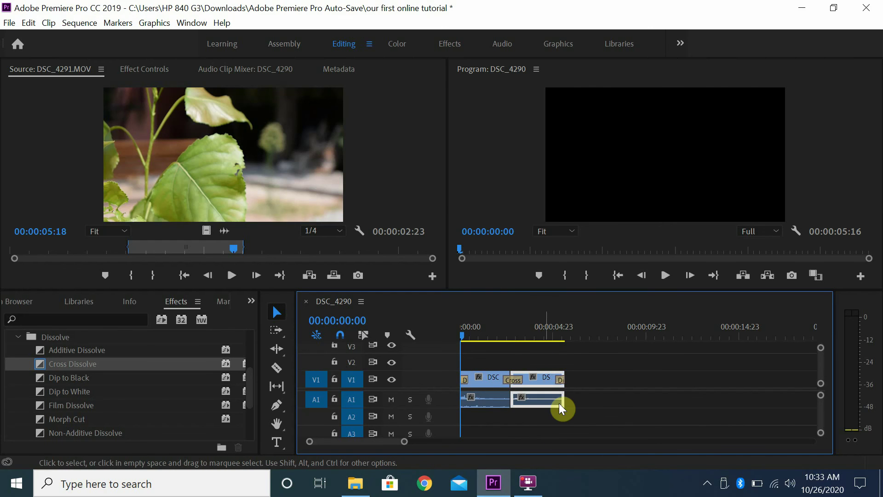
pyautogui.rightClick(542, 382)
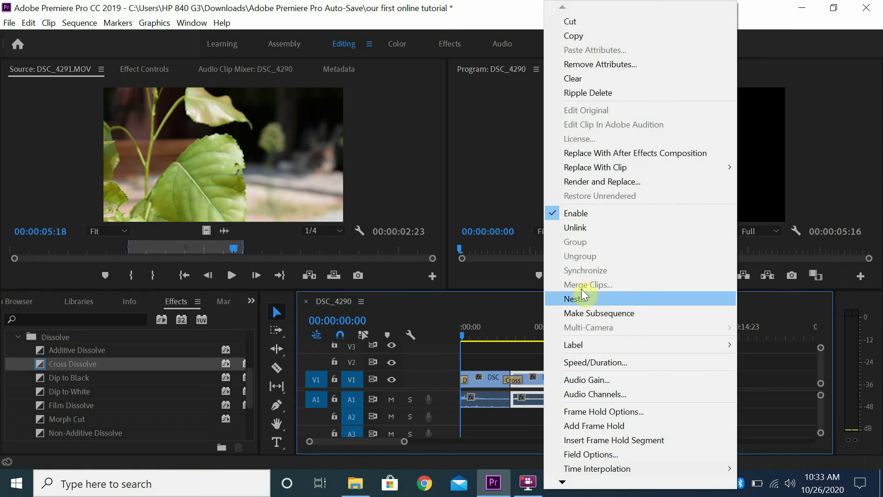
pyautogui.click(589, 227)
pyautogui.click(550, 401)
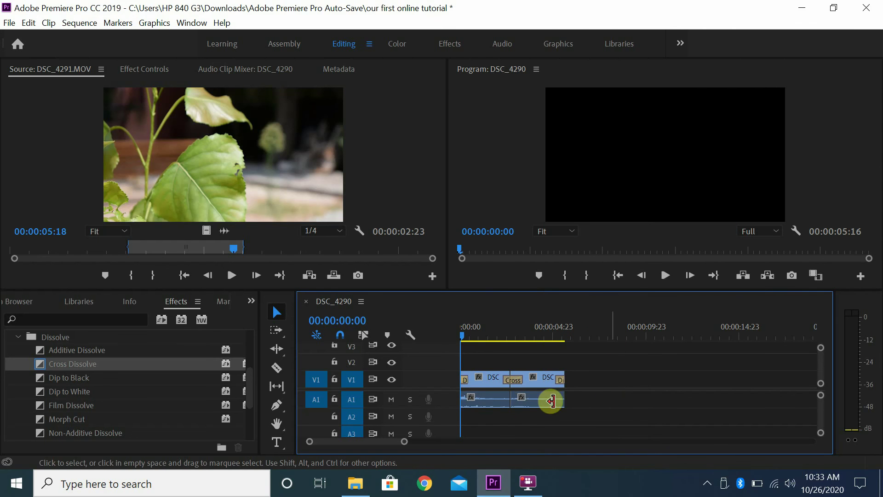
pyautogui.click(534, 398)
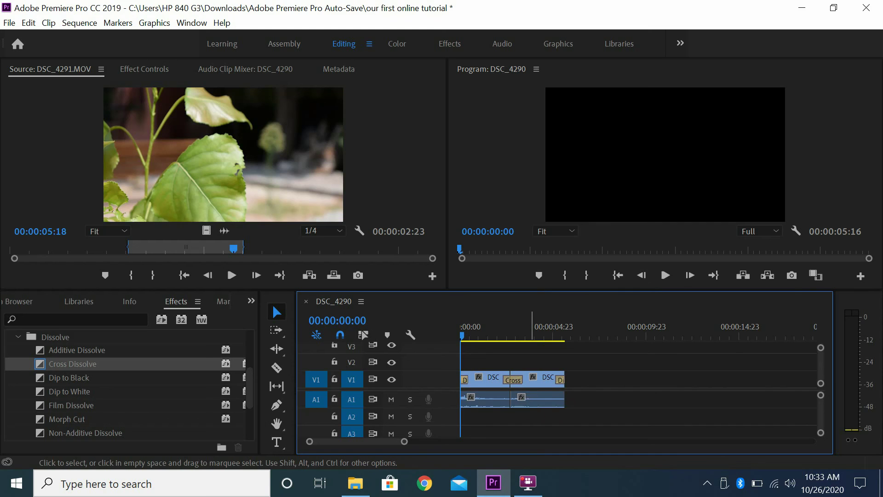
# Try deleting the second clip's unlinked audio and extending its end past the video, undoing each change.
pyautogui.click(537, 377)
pyautogui.press('Delete')
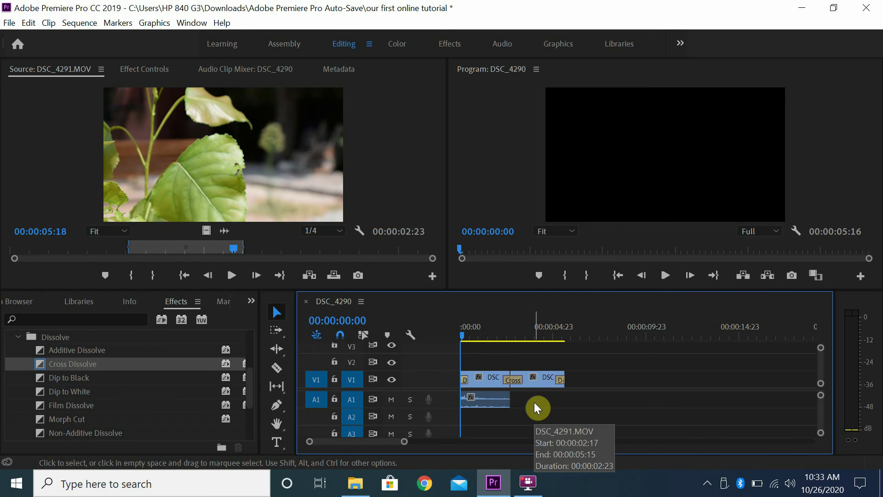
pyautogui.hotkey('ctrl', 'z')
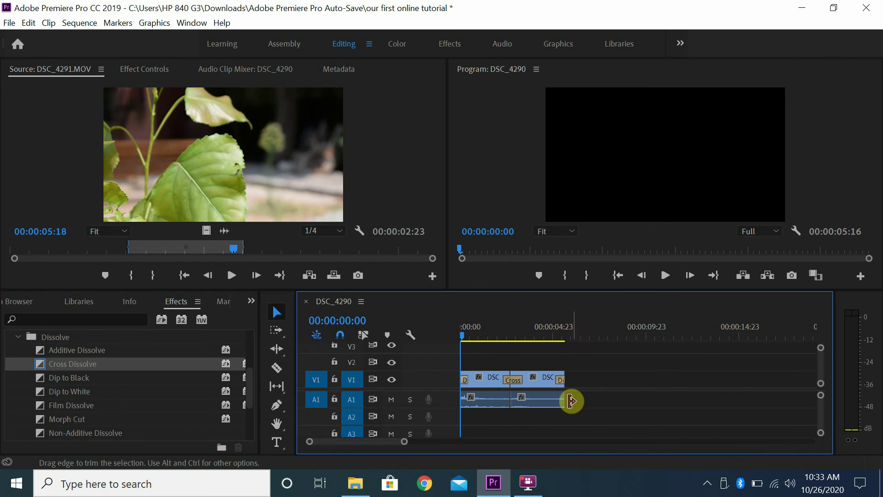
pyautogui.moveTo(592, 399); pyautogui.dragTo(624, 409)
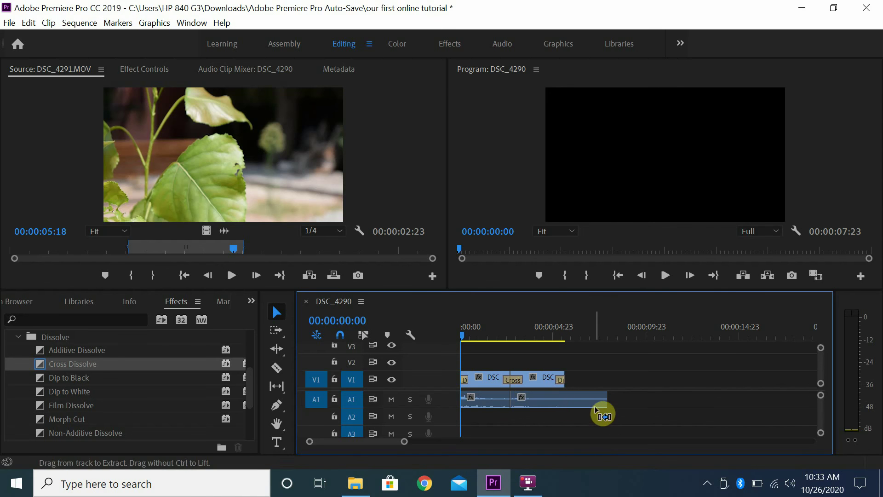
pyautogui.hotkey('ctrl', 'z')
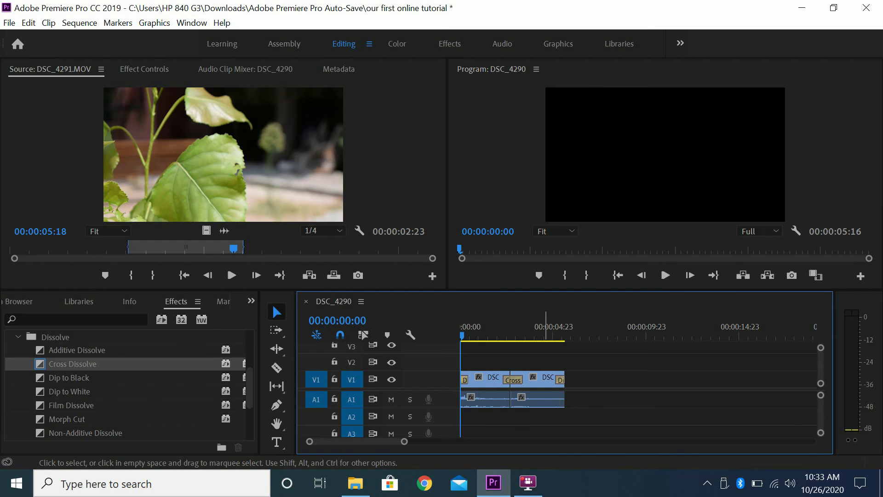
# Try deleting both audio clips from A1 together, and undo the deletion.
pyautogui.click(542, 402)
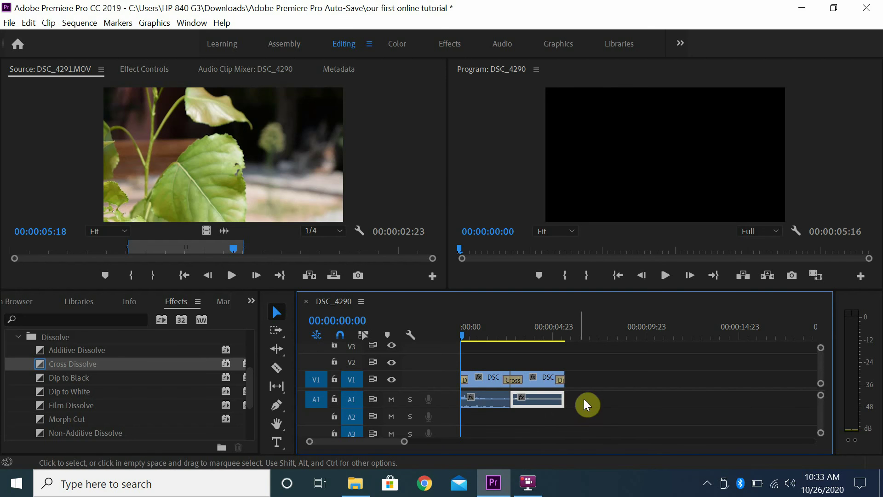
pyautogui.moveTo(607, 392); pyautogui.dragTo(489, 417)
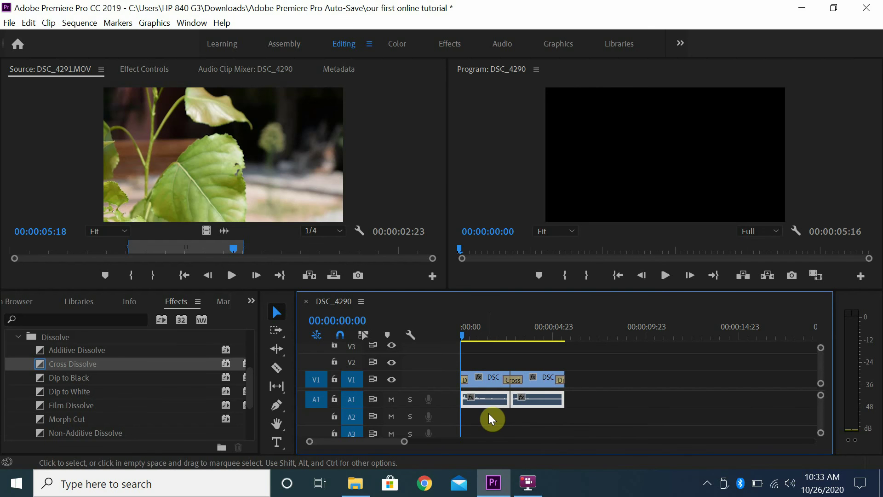
pyautogui.press('Delete')
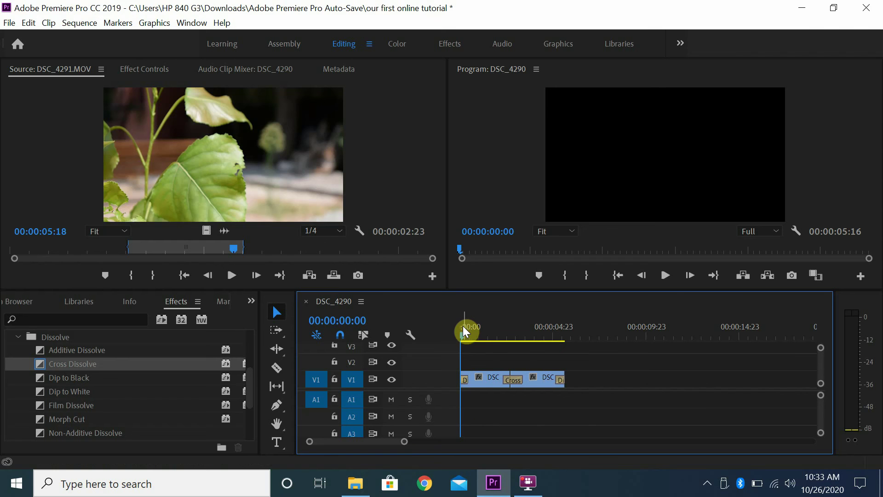
pyautogui.hotkey('ctrl', 'z')
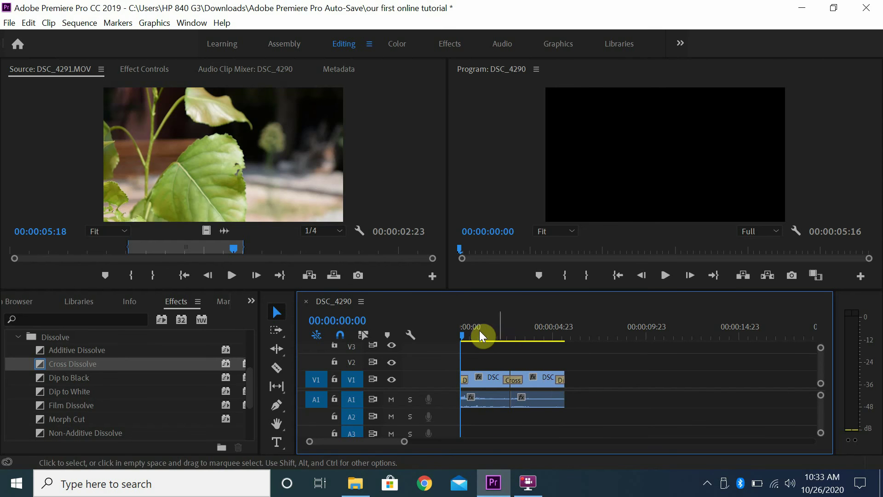
# Preview the beginning of the sequence and look through its stacked video and audio tracks.
pyautogui.press('space')
pyautogui.moveTo(478, 331); pyautogui.dragTo(488, 343)
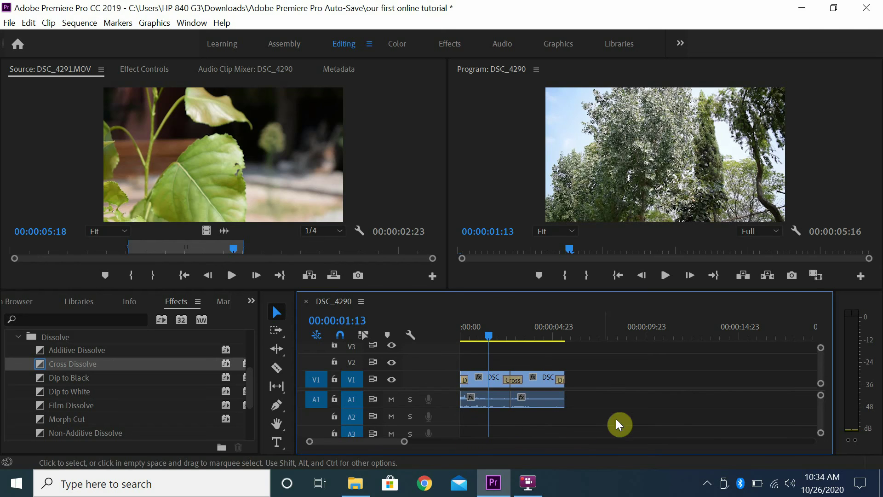
pyautogui.moveTo(822, 408); pyautogui.dragTo(821, 416)
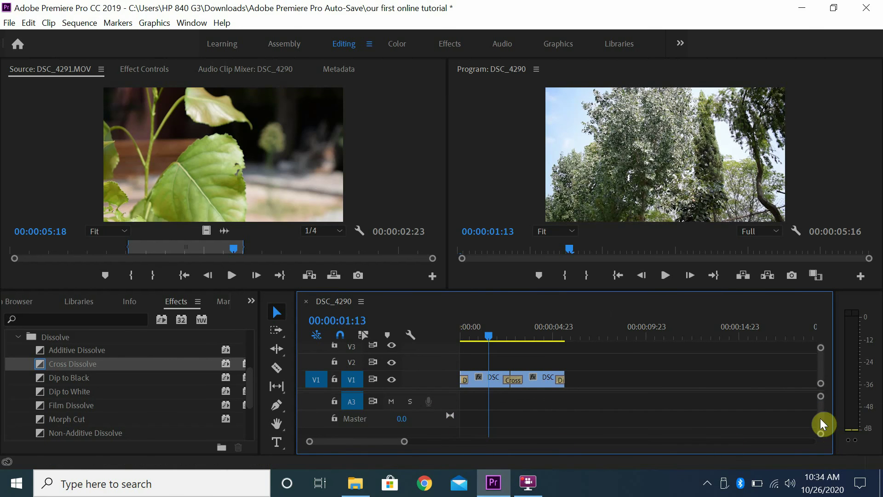
pyautogui.moveTo(824, 420); pyautogui.dragTo(823, 412)
pyautogui.moveTo(824, 369); pyautogui.dragTo(825, 361)
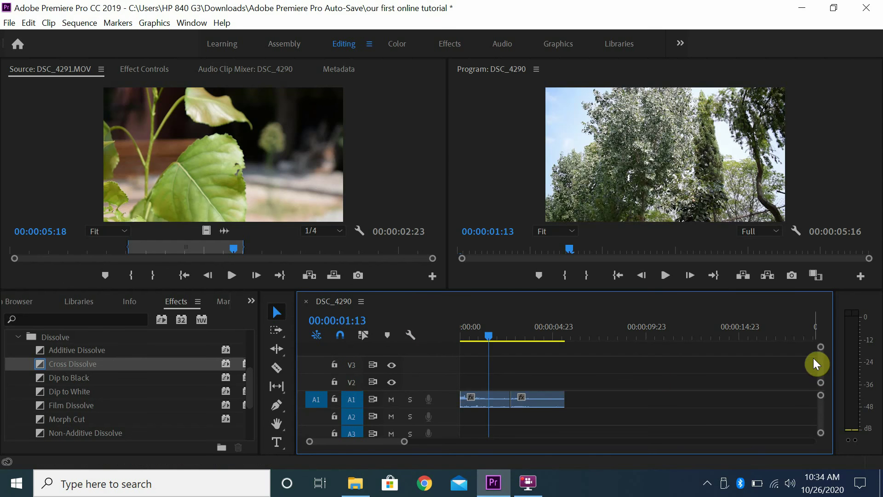
pyautogui.moveTo(825, 371); pyautogui.dragTo(826, 374)
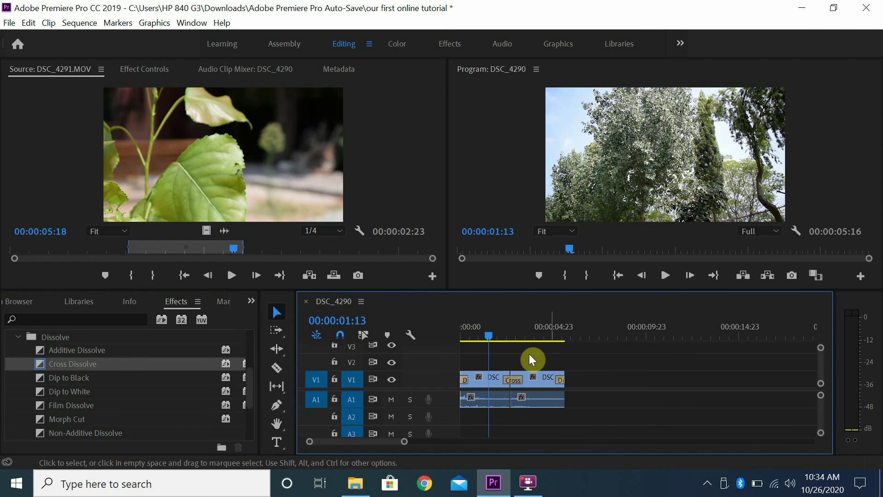
# Move the playhead to 00:00:01:07 and save the project.
pyautogui.moveTo(511, 336); pyautogui.dragTo(484, 335)
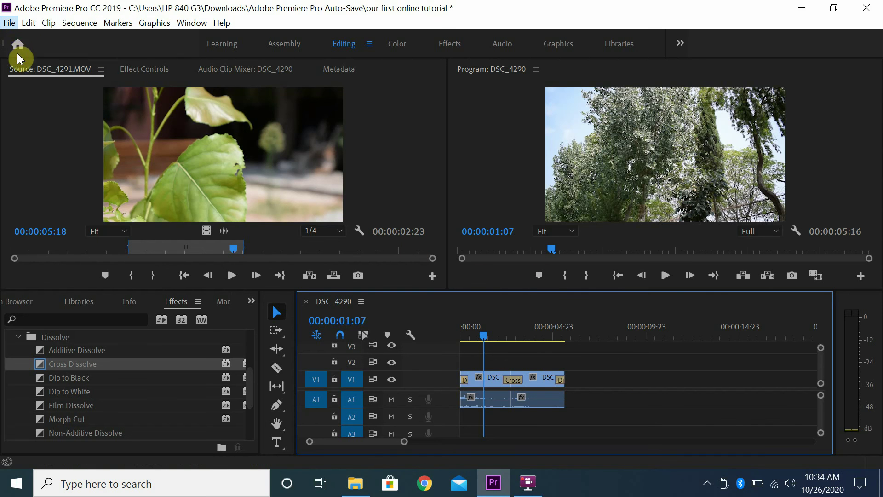
pyautogui.click(9, 23)
pyautogui.click(64, 170)
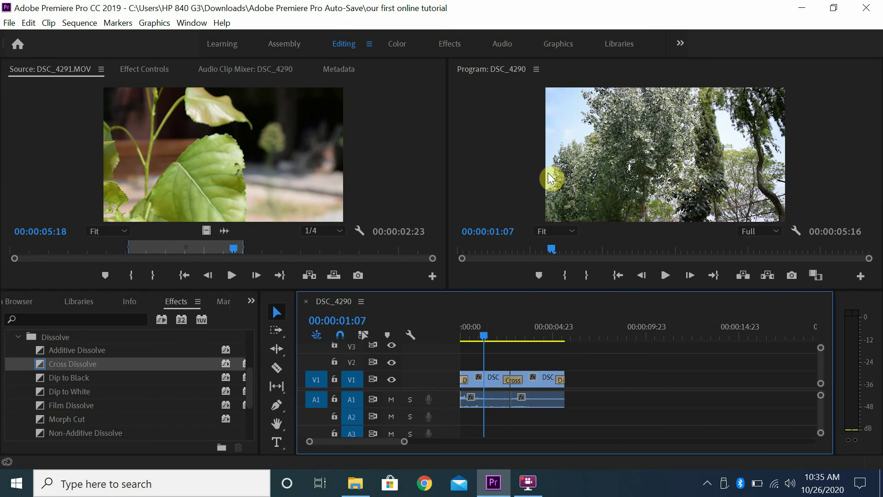
# Open the media export settings for the DSC_4290 sequence and preview the frame at 00:00:04:01.
pyautogui.click(15, 27)
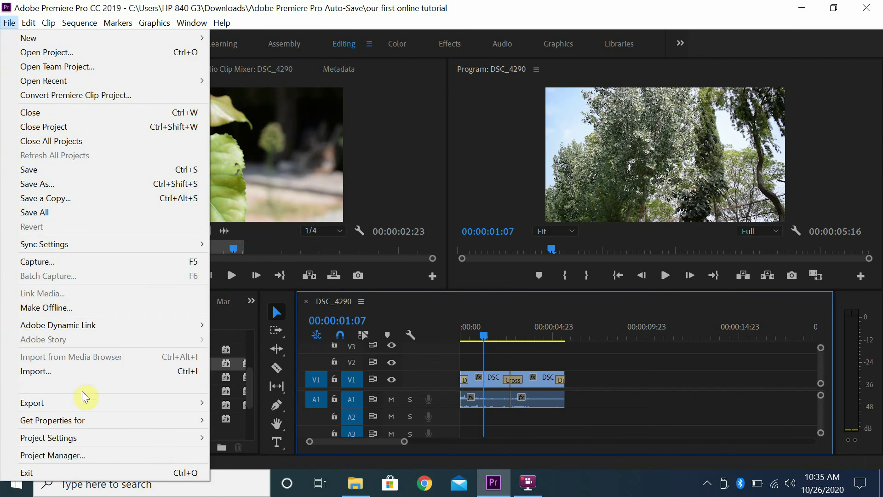
pyautogui.moveTo(90, 403)
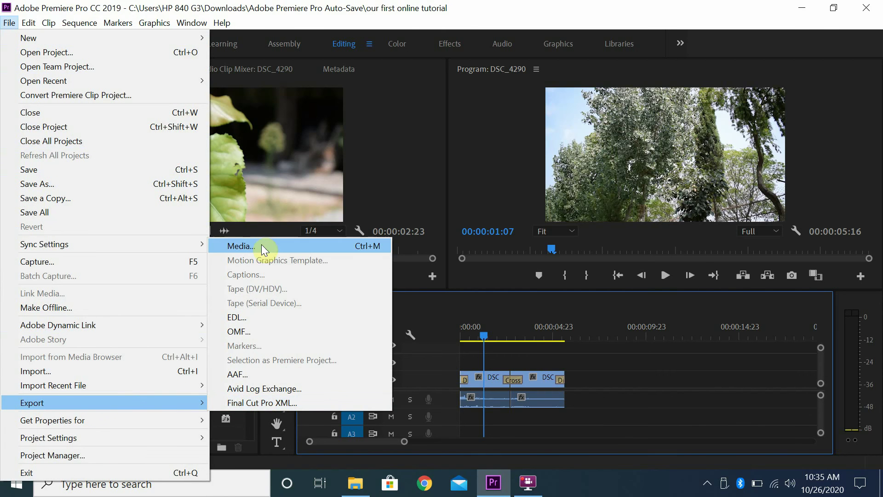
pyautogui.click(394, 369)
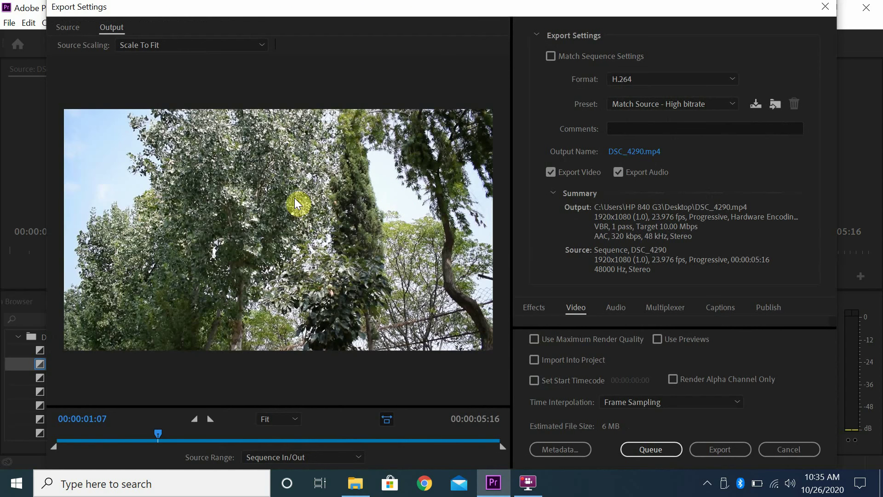
pyautogui.moveTo(158, 433); pyautogui.dragTo(374, 420)
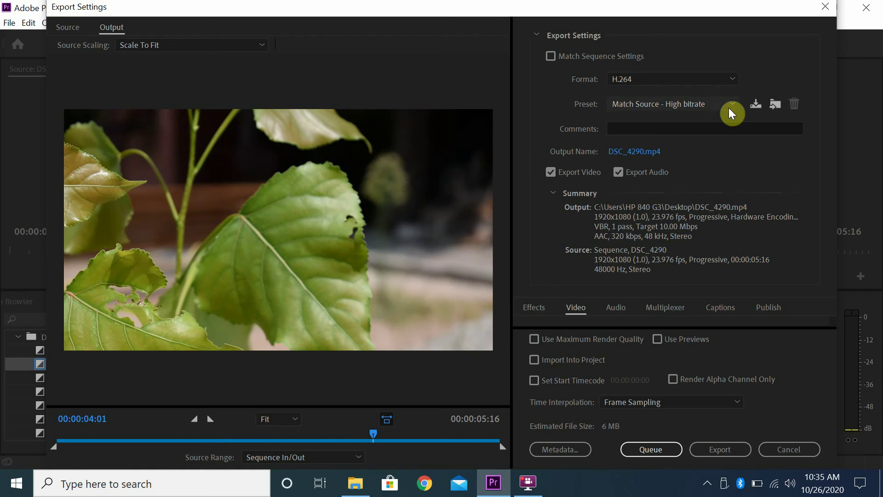
# Set the export format to H.264 with the Match Source - Medium bitrate preset.
pyautogui.click(683, 79)
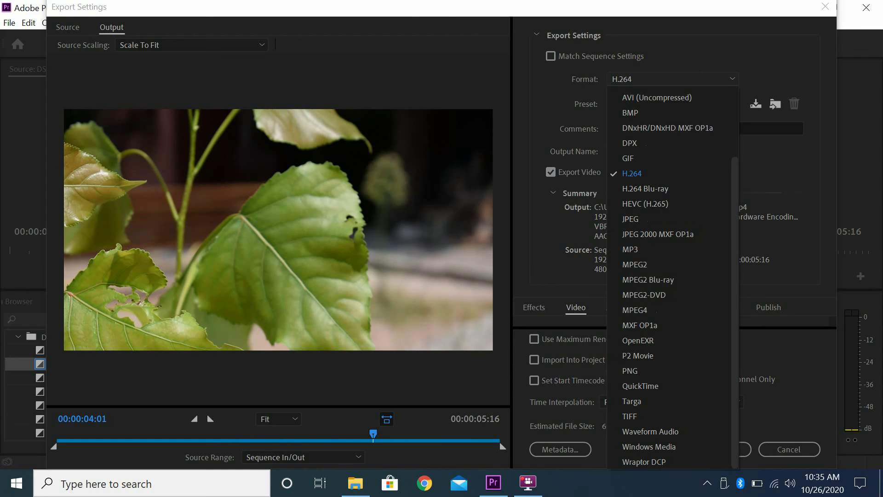
pyautogui.click(672, 174)
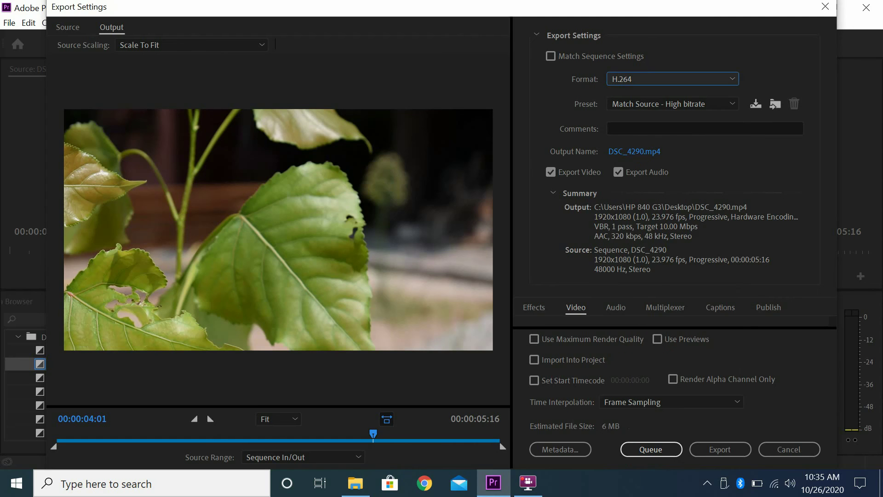
pyautogui.click(650, 113)
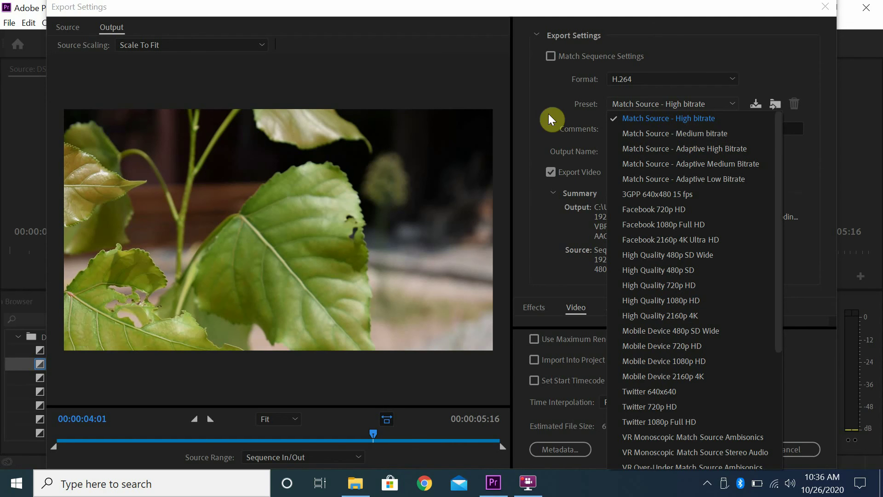
pyautogui.click(562, 120)
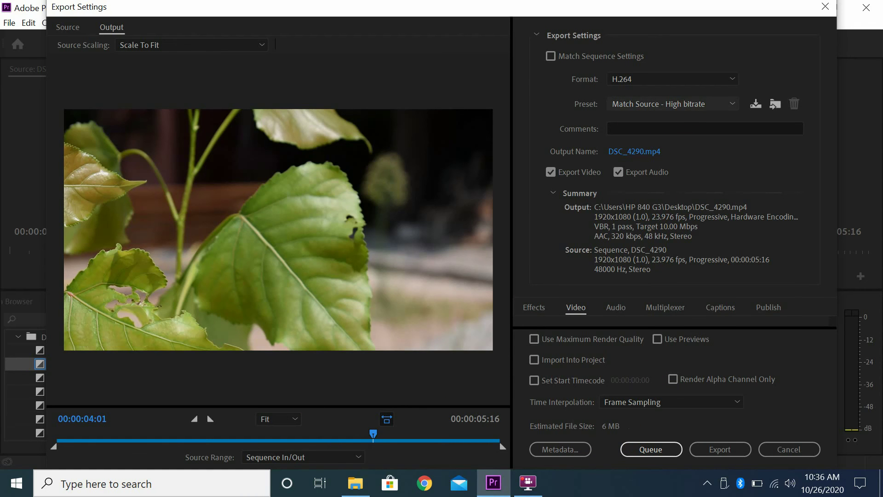
pyautogui.click(676, 105)
pyautogui.click(690, 134)
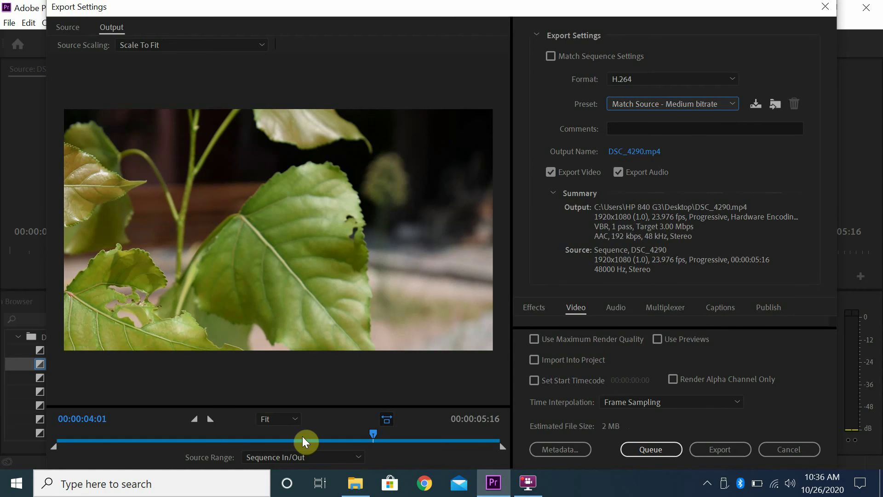
# Set the output file to "our first video render" on the Desktop and export the sequence.
pyautogui.moveTo(281, 438); pyautogui.dragTo(114, 445)
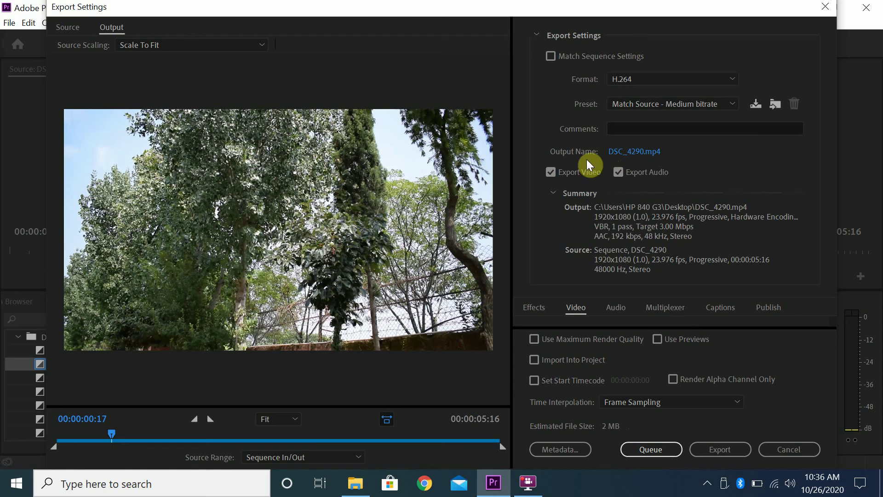
pyautogui.click(630, 153)
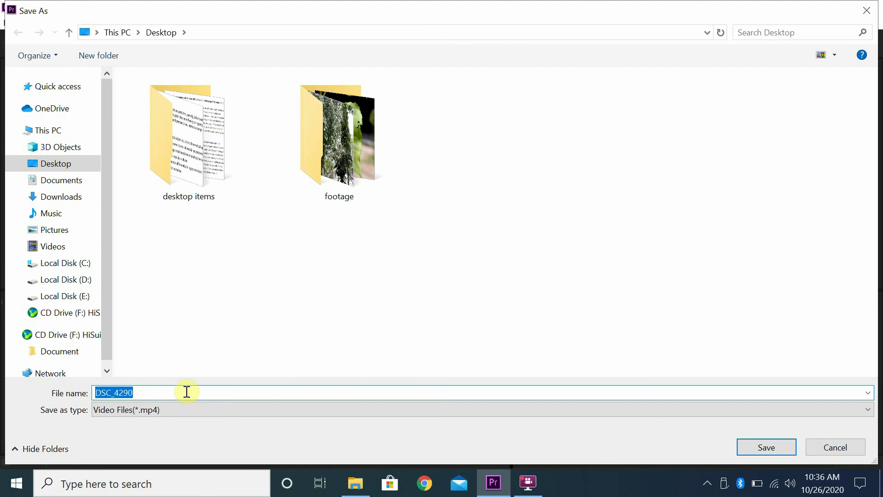
pyautogui.click(201, 392)
pyautogui.doubleClick(103, 392)
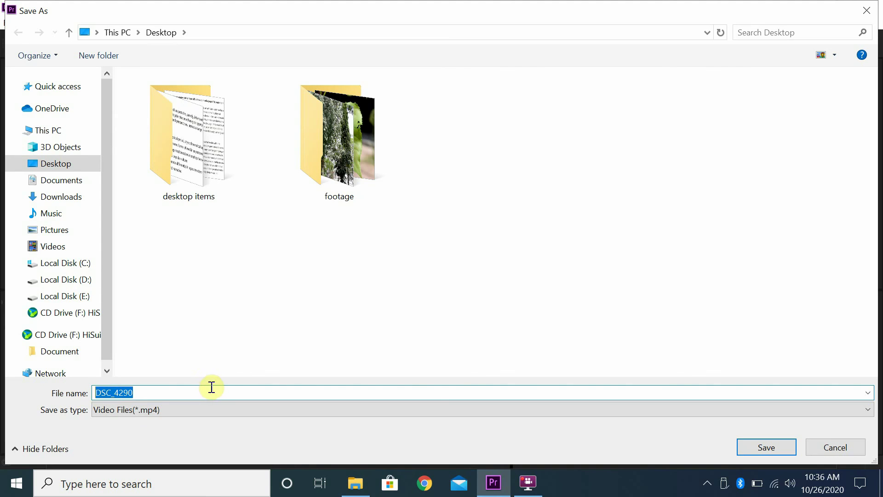
pyautogui.write('our fi')
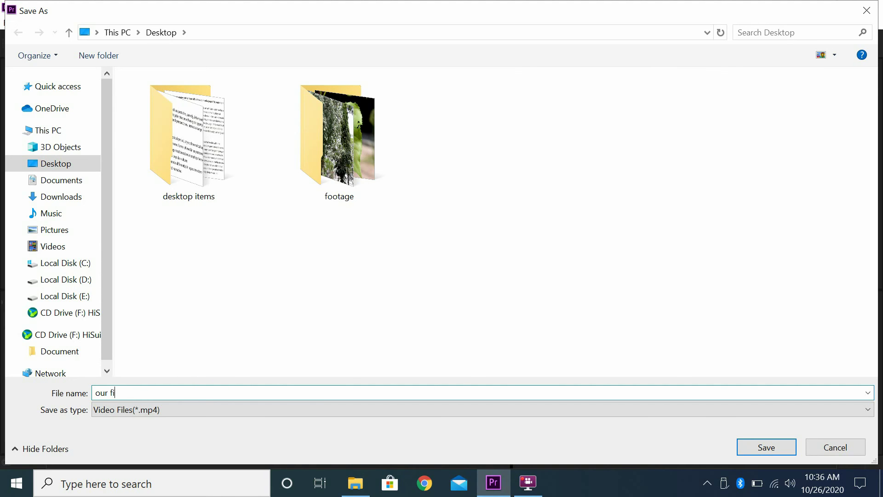
pyautogui.write('video render')
pyautogui.click(744, 443)
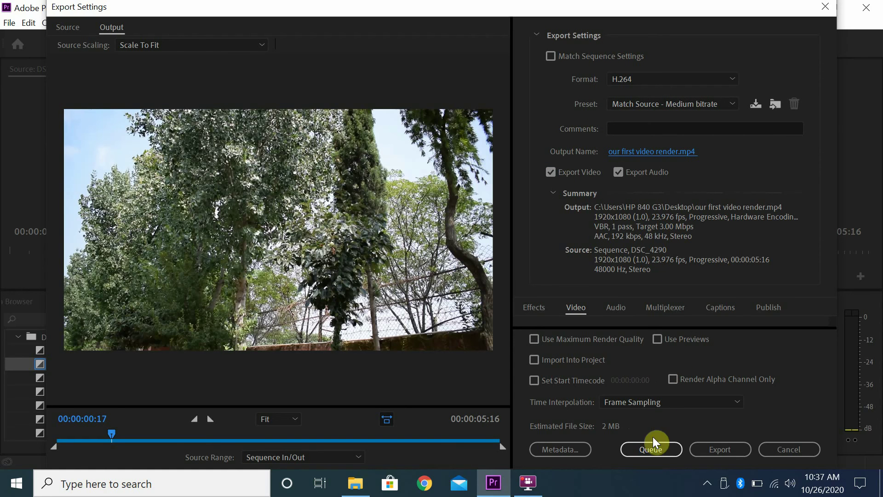
pyautogui.click(719, 450)
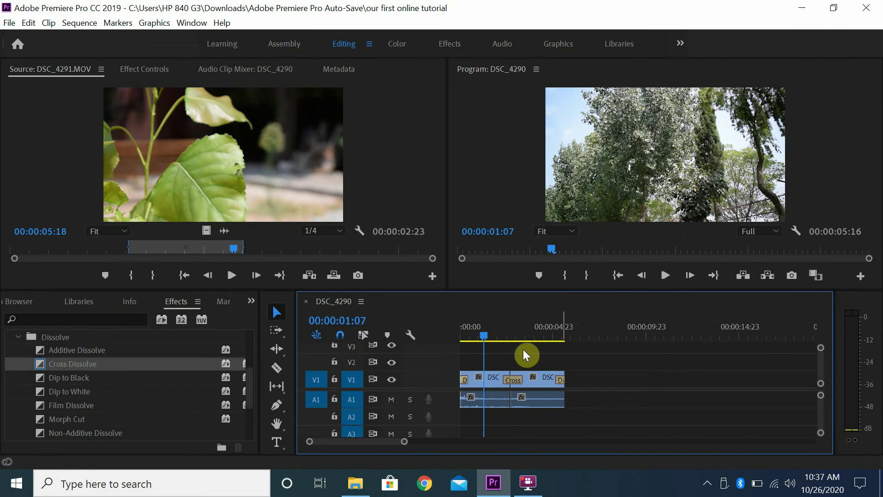
# Move the playhead to the end of the DSC_4290 sequence at 00:00:05:16.
pyautogui.click(536, 327)
pyautogui.moveTo(544, 327); pyautogui.dragTo(569, 328)
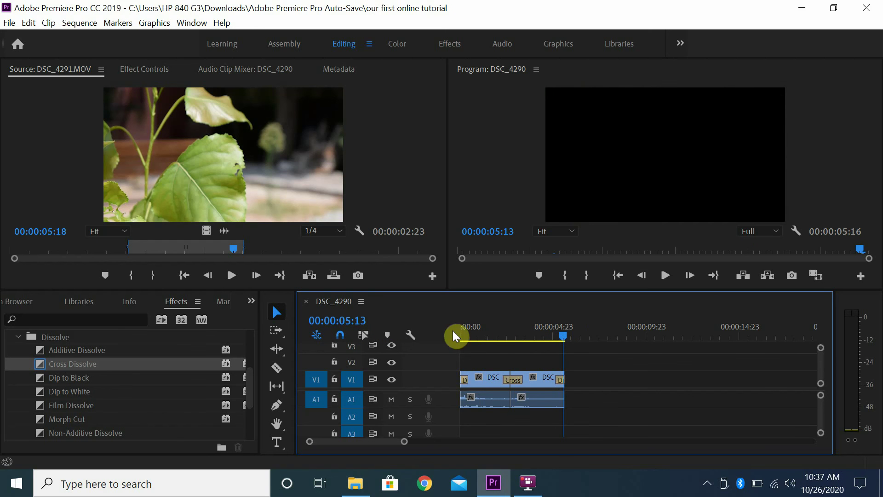
pyautogui.moveTo(558, 334); pyautogui.dragTo(566, 336)
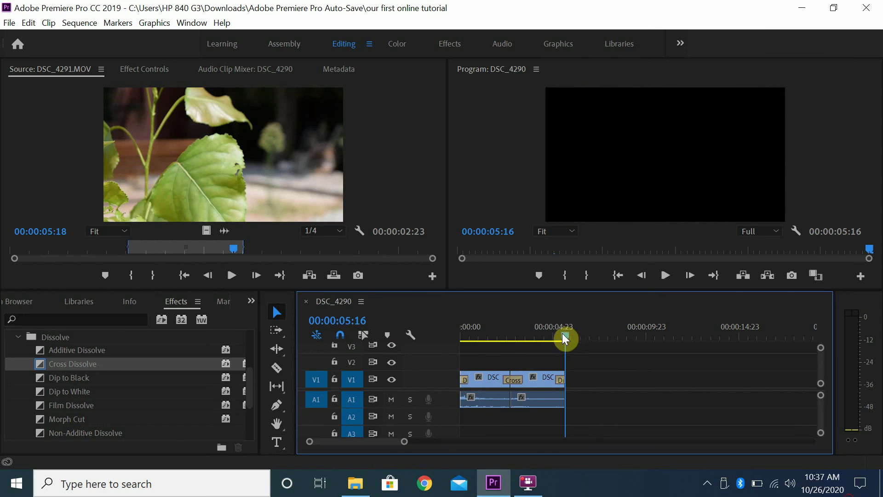
# Switch to the Windows desktop and move the "our first video render" file to the empty area beyond the footage folder.
pyautogui.click(803, 8)
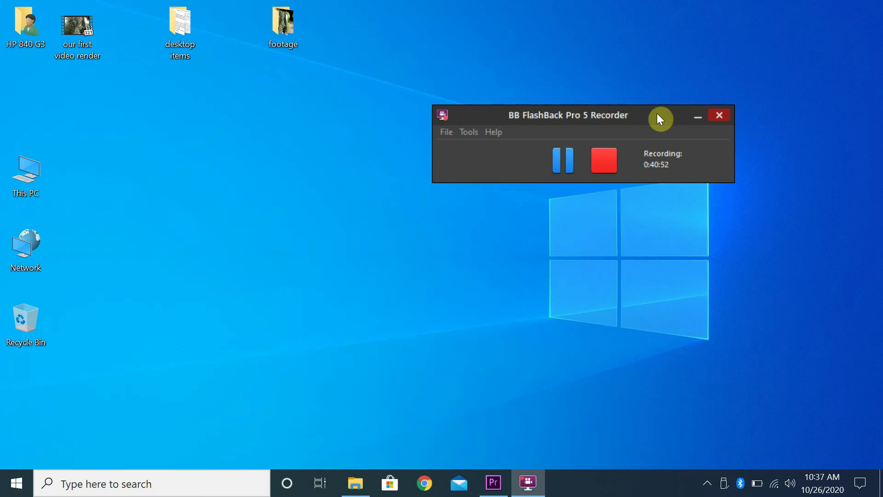
pyautogui.moveTo(375, 265); pyautogui.dragTo(451, 174)
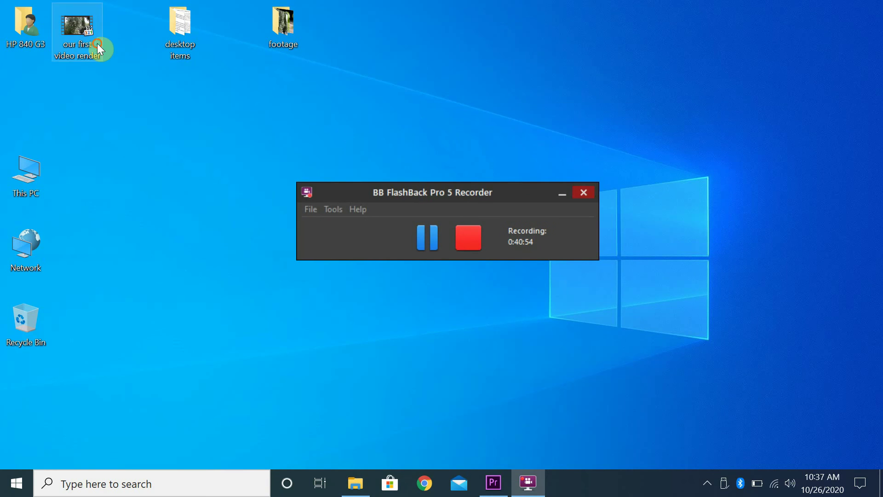
pyautogui.moveTo(95, 29); pyautogui.dragTo(625, 89)
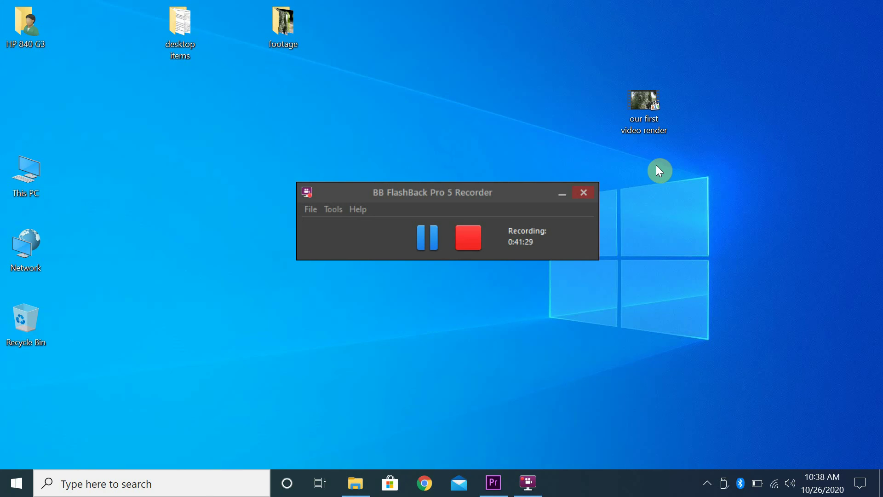
# Play the exported "our first video render" file from the desktop to review the finished video.
pyautogui.click(647, 107)
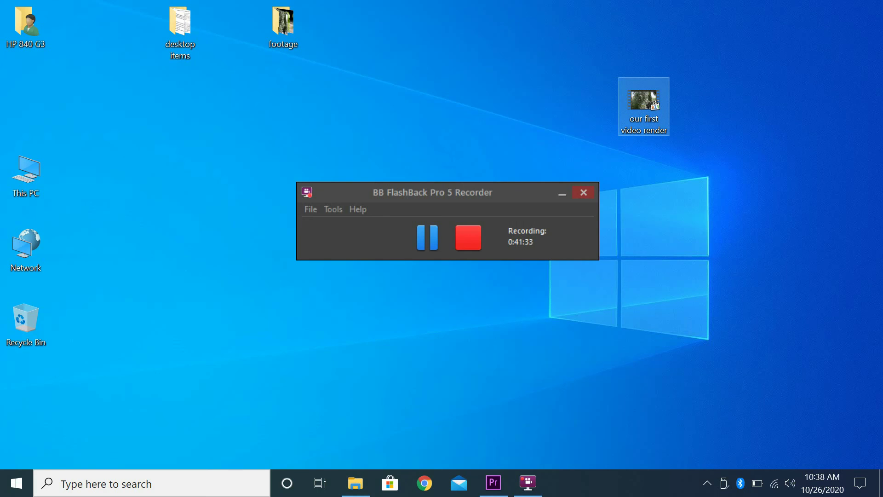
pyautogui.doubleClick(647, 106)
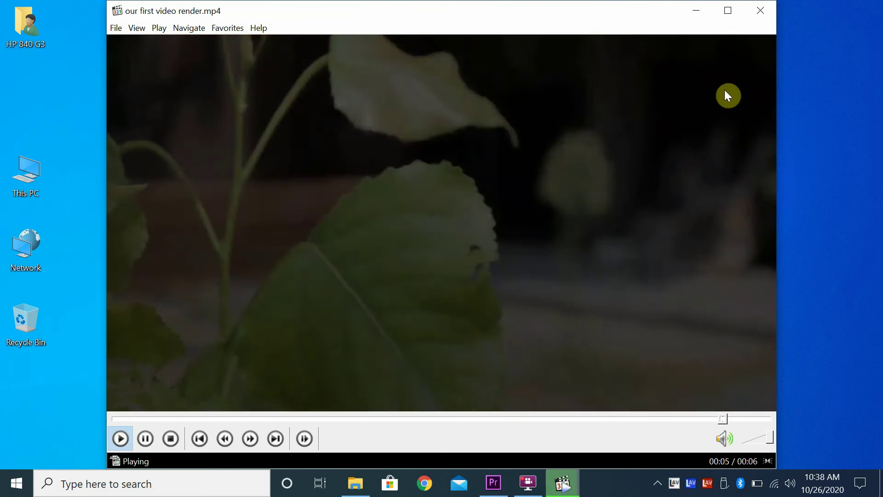
pyautogui.click(760, 9)
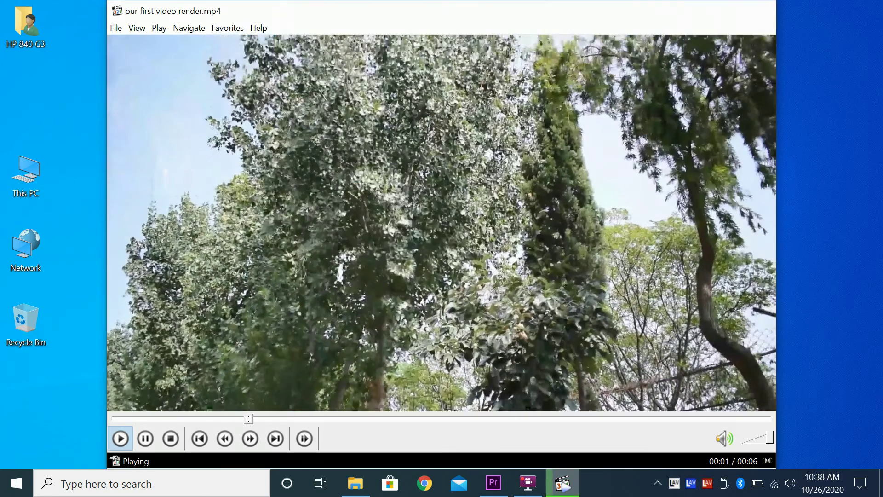